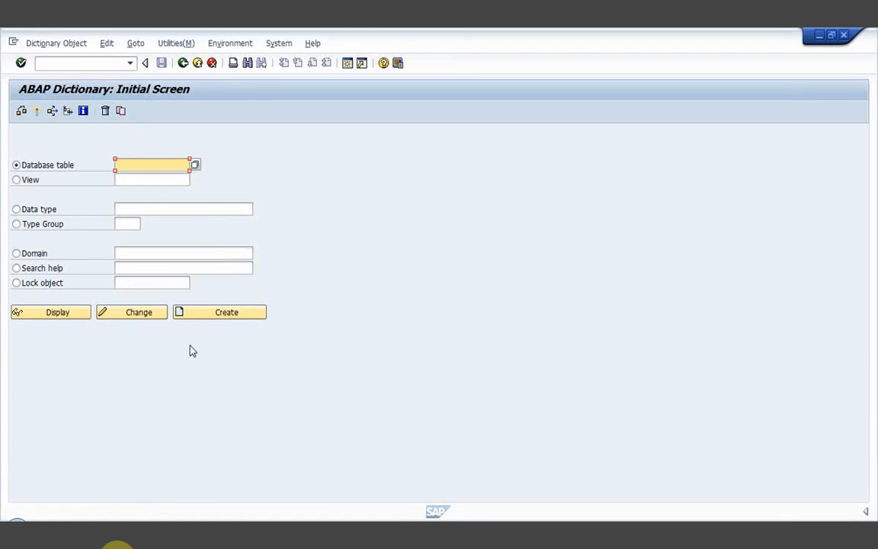
Create a new database table named ZSM_MOB_DET_NK
{"action": "type", "text": "zsm"}
{"action": "type", "text": "_"}
{"action": "type", "text": "mob"}
{"action": "type", "text": "_detail"}
{"action": "type", "text": "s"}
{"action": "key", "text": "BackSpace"}
{"action": "key", "text": "BackSpace"}
{"action": "key", "text": "BackSpace"}
{"action": "key", "text": "BackSpace"}
{"action": "type", "text": "_nk"}
{"action": "left_click", "coordinate": [208, 315]}
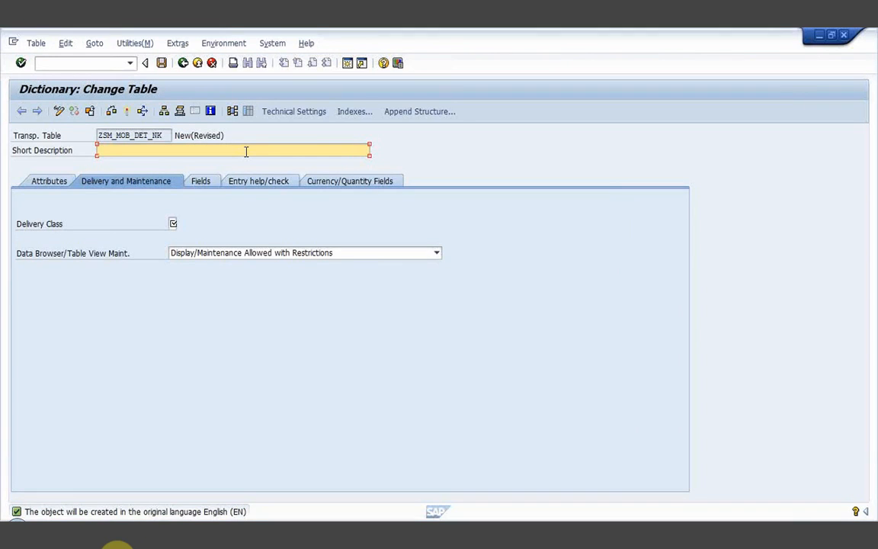
Describe the table as "Mobile details of Consumer", with delivery class A and maintenance set to Display/Maintenance Allowed
{"action": "type", "text": "Mobile details of Consumer"}
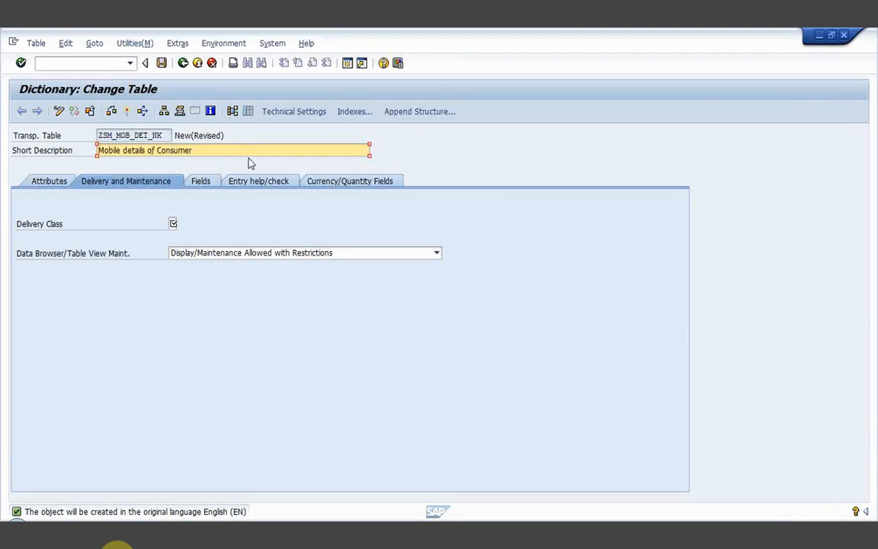
{"action": "left_click", "coordinate": [174, 223]}
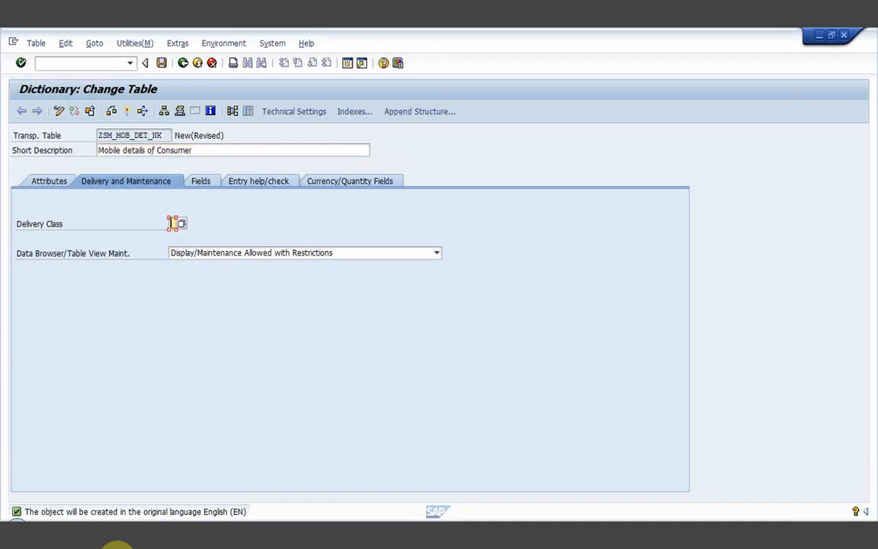
{"action": "left_click", "coordinate": [174, 223]}
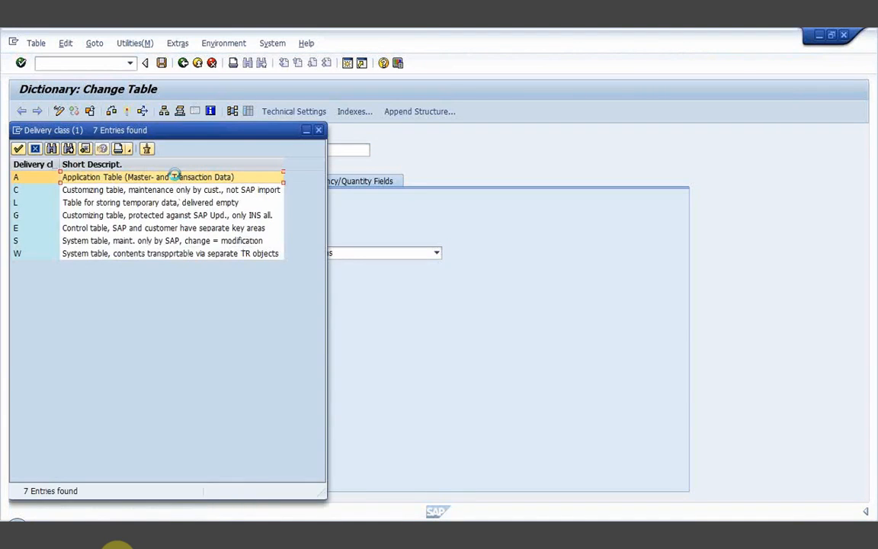
{"action": "double_click", "coordinate": [173, 177]}
{"action": "left_click", "coordinate": [266, 253]}
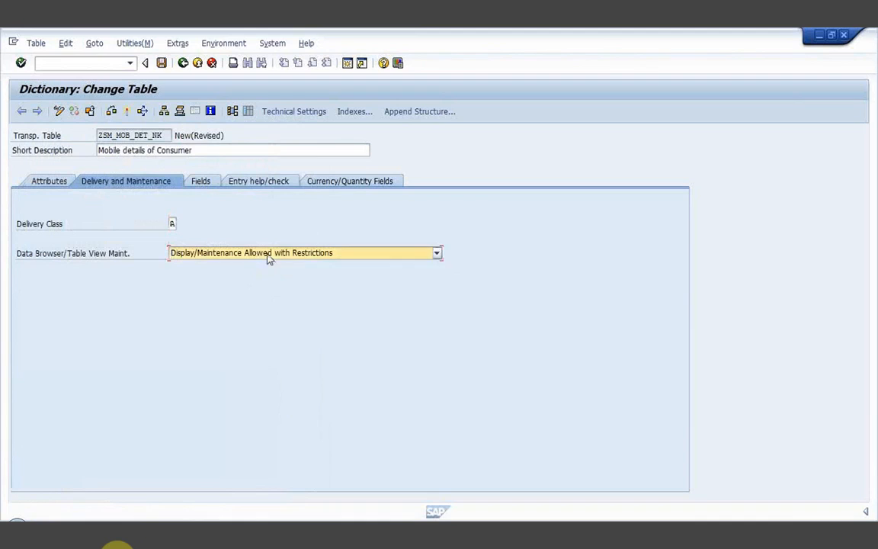
{"action": "left_click", "coordinate": [259, 276]}
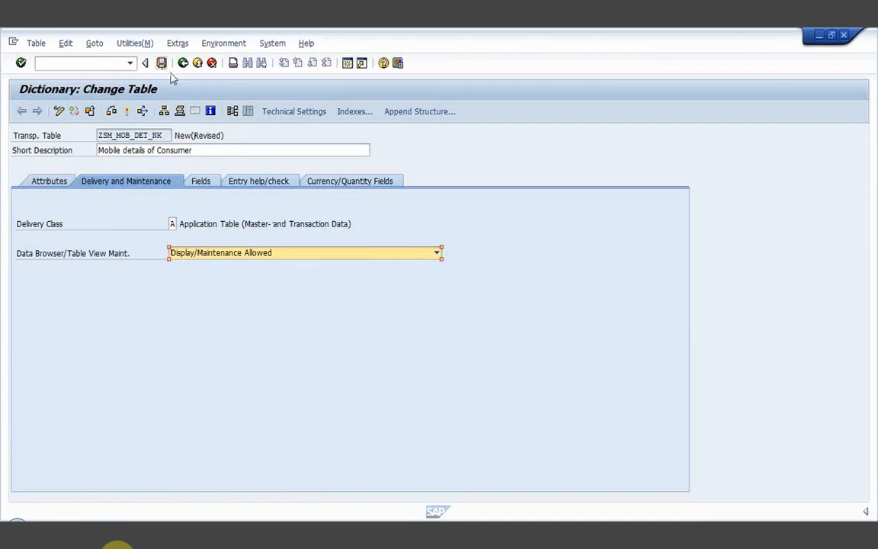
Add the table field MANDT as a key field with initial values, using data element MANDT
{"action": "left_click", "coordinate": [204, 182]}
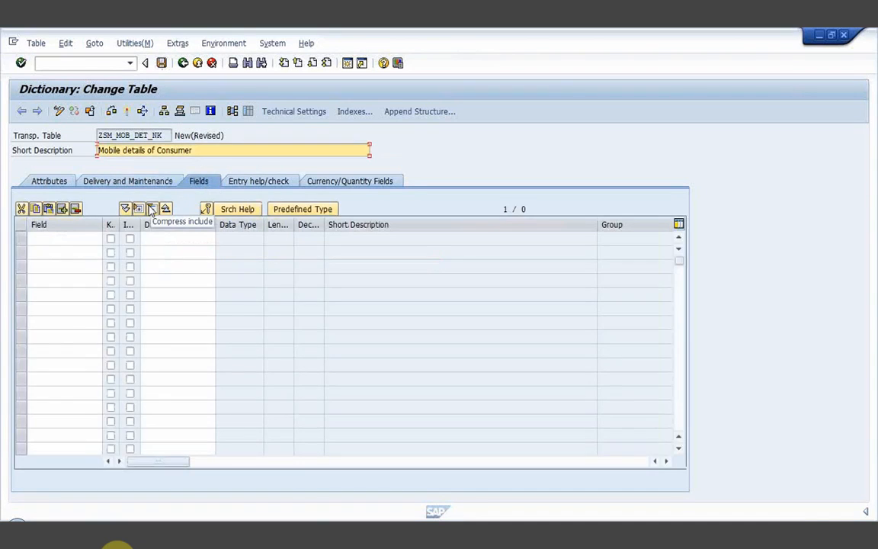
{"action": "left_click", "coordinate": [79, 238]}
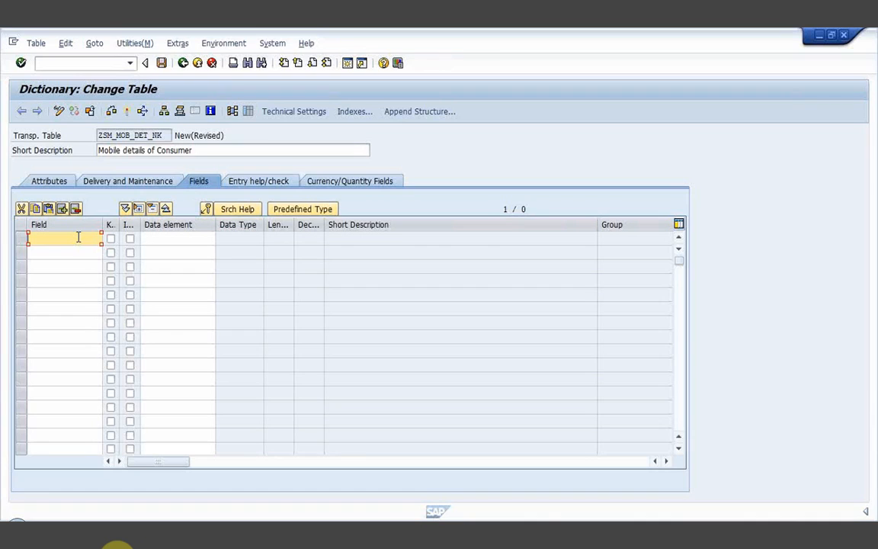
{"action": "type", "text": "mandt"}
{"action": "left_click", "coordinate": [111, 240]}
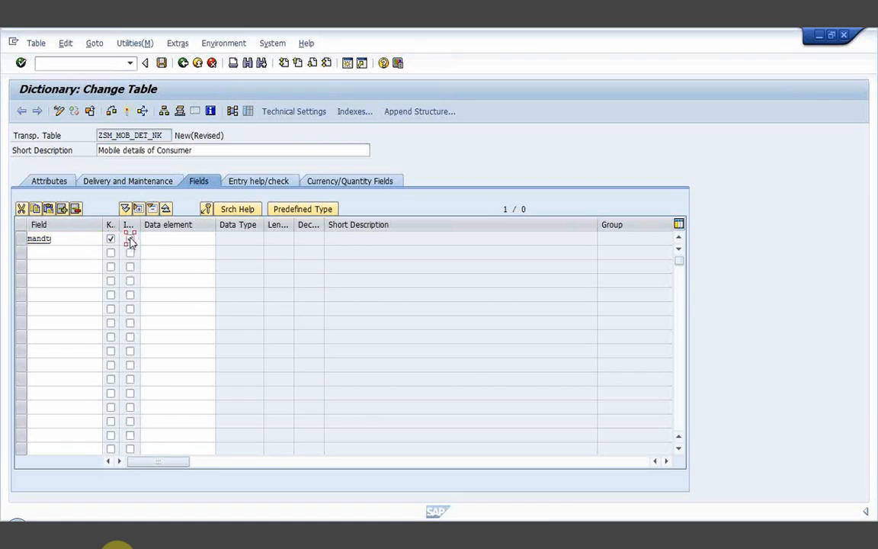
{"action": "left_click", "coordinate": [131, 239]}
{"action": "left_click", "coordinate": [160, 240]}
{"action": "type", "text": "mandt"}
{"action": "key", "text": "Return"}
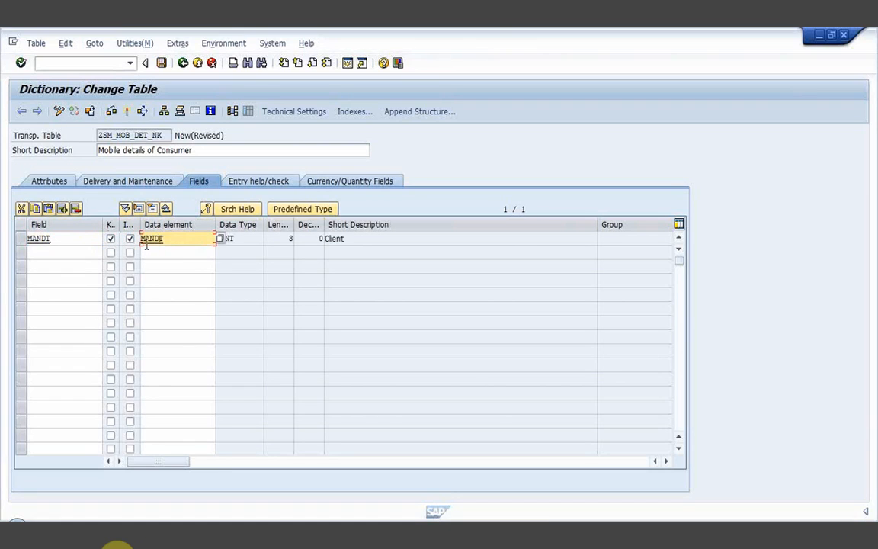
Add the field CONSUMER_ID as a key field with initial values, using data element ZCONSUMER_ID
{"action": "left_click", "coordinate": [47, 254]}
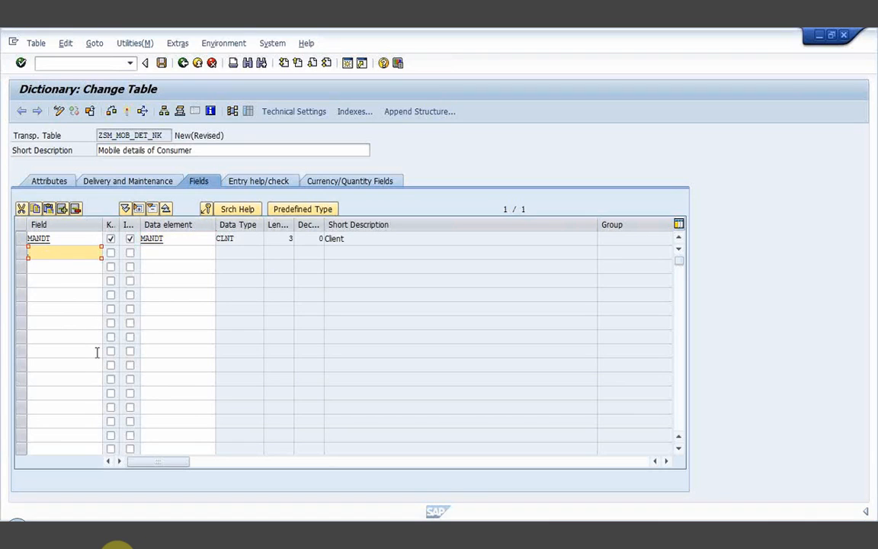
{"action": "type", "text": "consumer_id"}
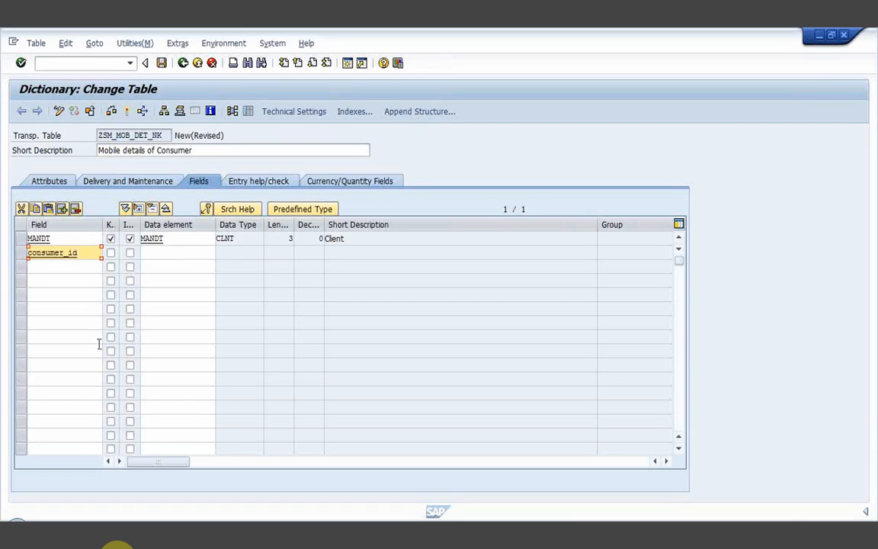
{"action": "left_click", "coordinate": [110, 253]}
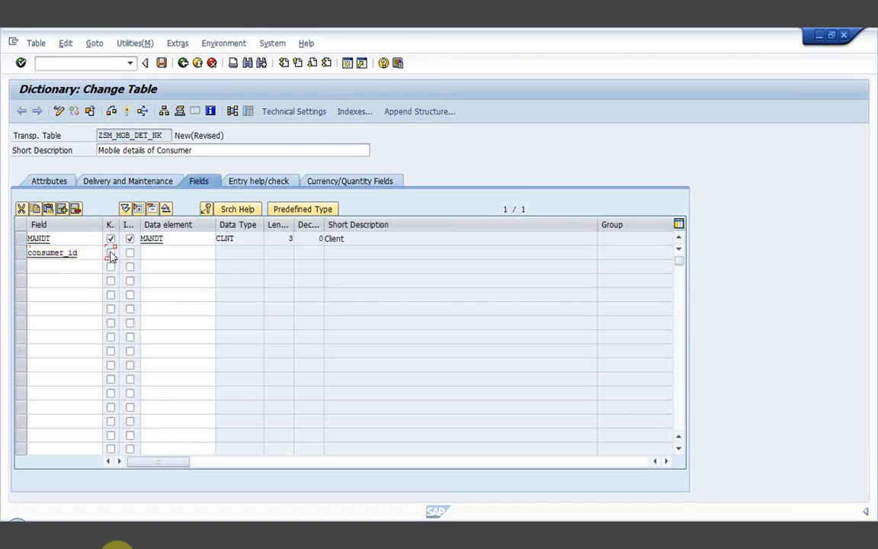
{"action": "left_click", "coordinate": [129, 253]}
{"action": "left_click", "coordinate": [157, 254]}
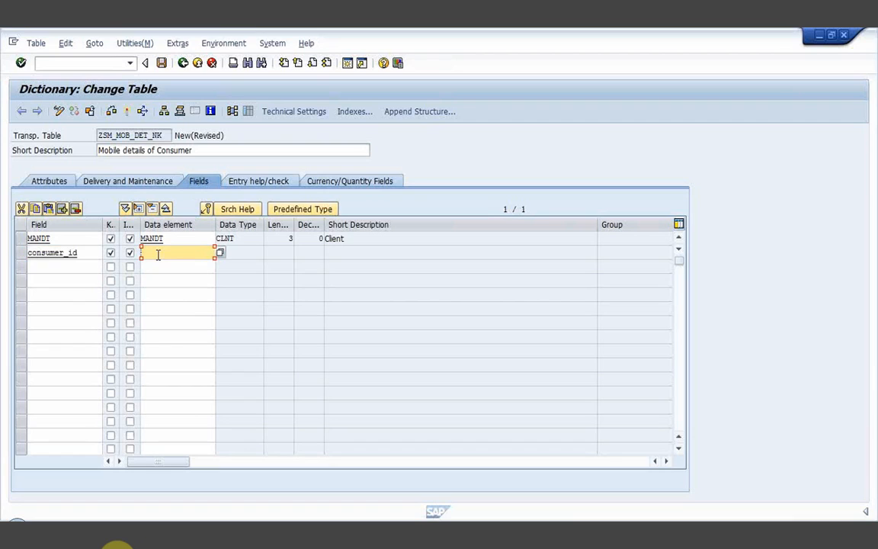
{"action": "type", "text": "zconsumer_id"}
{"action": "key", "text": "Return"}
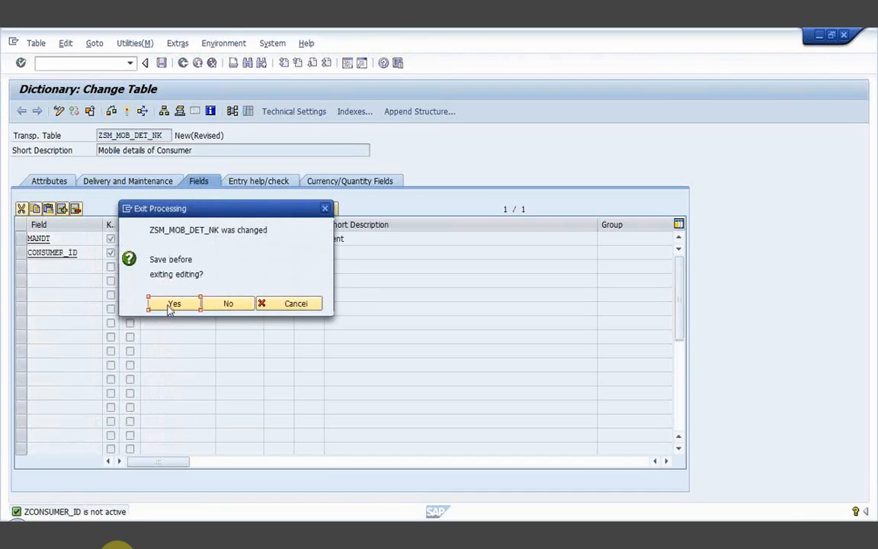
Save the changed table before leaving it and assign it to package ZZZZ
{"action": "left_click", "coordinate": [171, 305]}
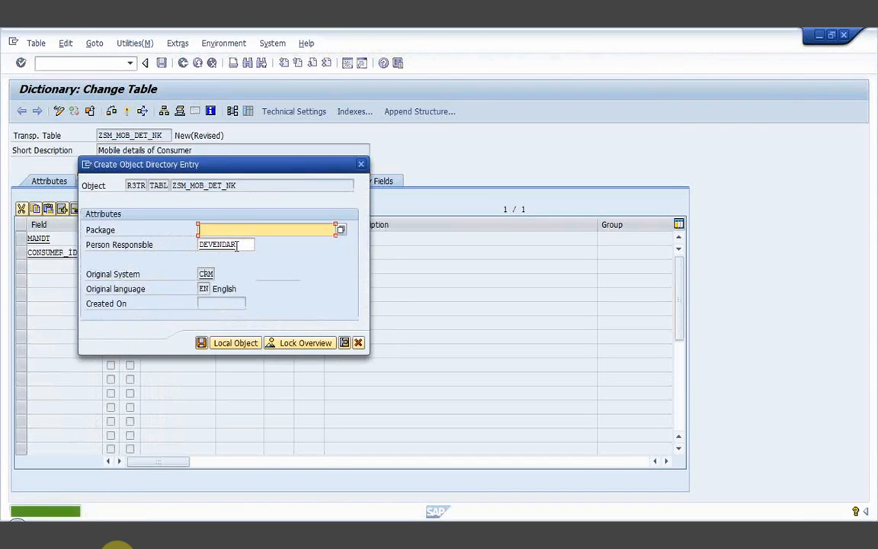
{"action": "type", "text": "zzzz"}
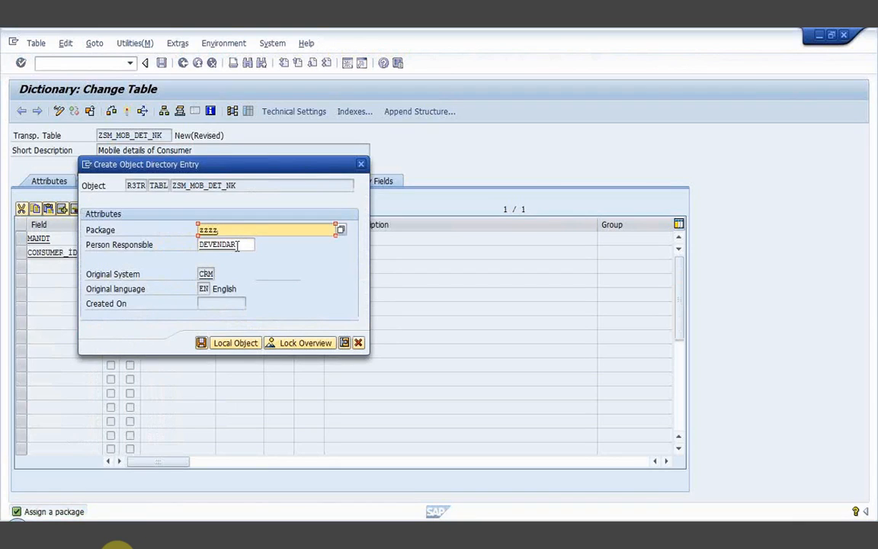
{"action": "left_click", "coordinate": [204, 343]}
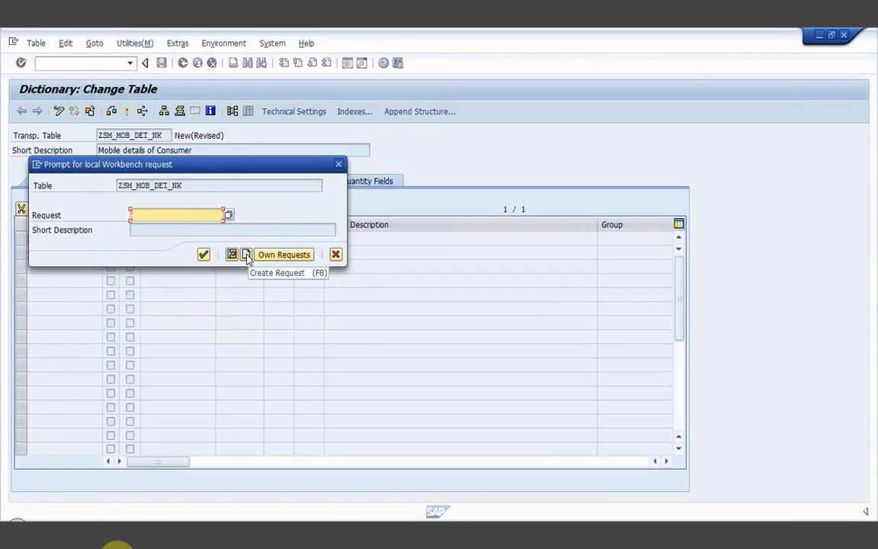
Create a workbench request described as "xxx\sm\27JUN2013\webui" and assign the table to it
{"action": "left_click", "coordinate": [246, 256]}
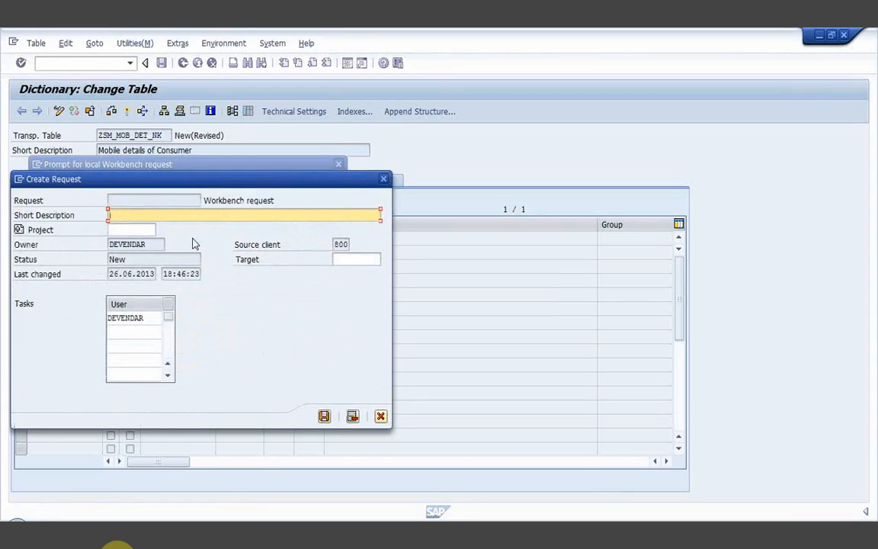
{"action": "type", "text": "xxx"}
{"action": "type", "text": "\\sm\\"}
{"action": "type", "text": "27JUN2013"}
{"action": "type", "text": "\\webu"}
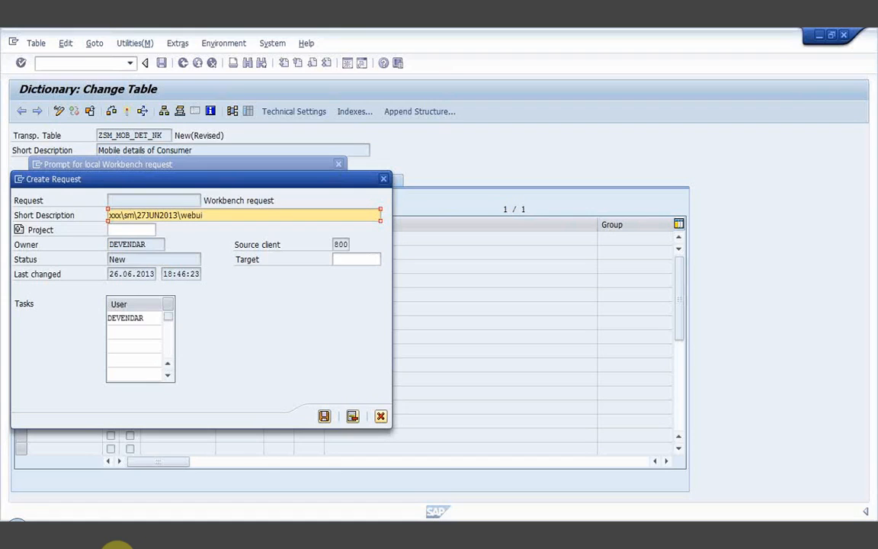
{"action": "type", "text": "i"}
{"action": "left_click", "coordinate": [324, 416]}
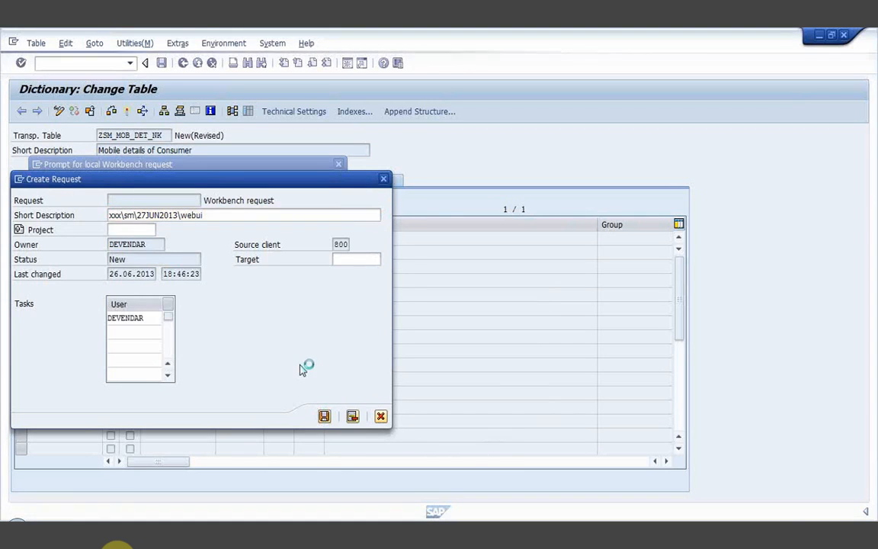
{"action": "left_click", "coordinate": [203, 255]}
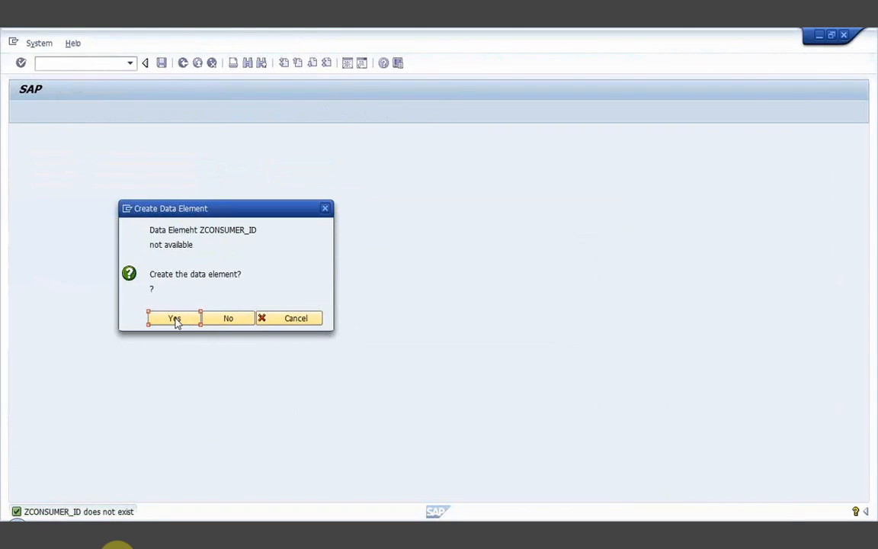
Create data element ZCONSUMER_ID with short description "consumer id" and predefined type CHAR of length 10
{"action": "left_click", "coordinate": [175, 319]}
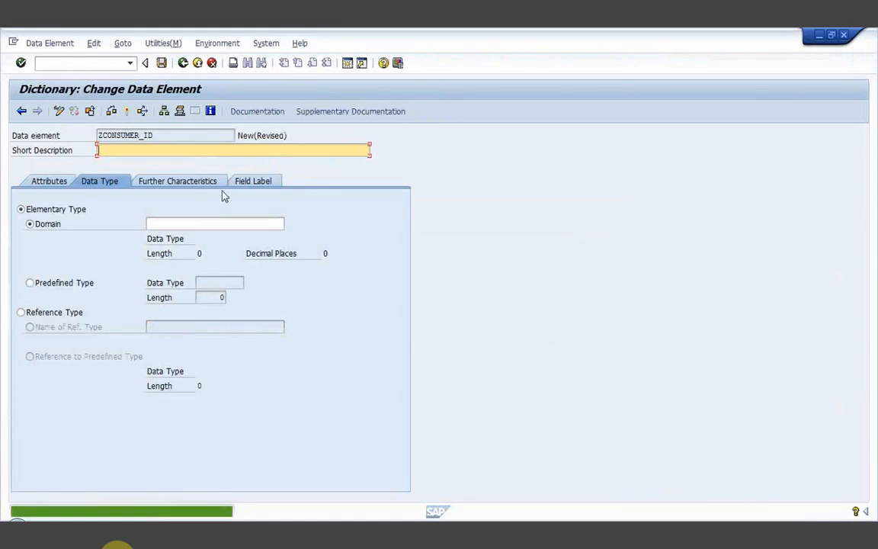
{"action": "type", "text": "cons"}
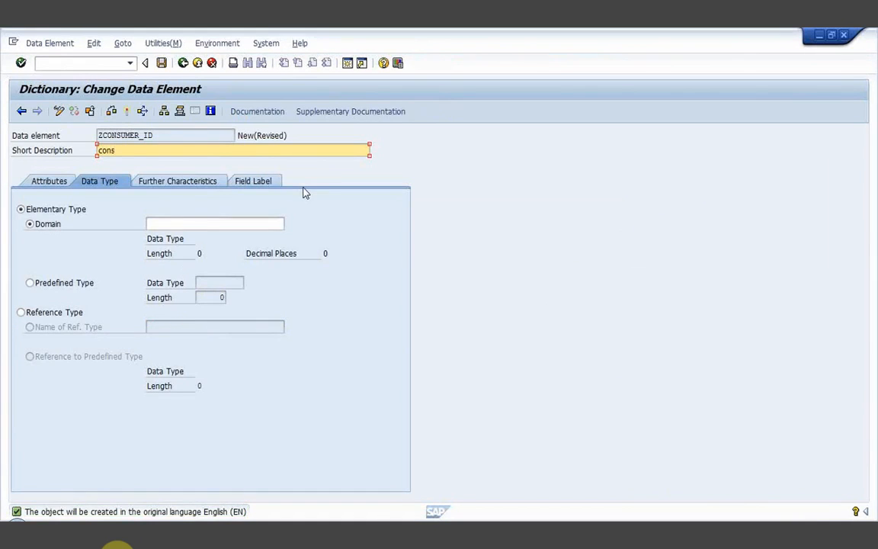
{"action": "type", "text": "umer id"}
{"action": "left_click", "coordinate": [30, 284]}
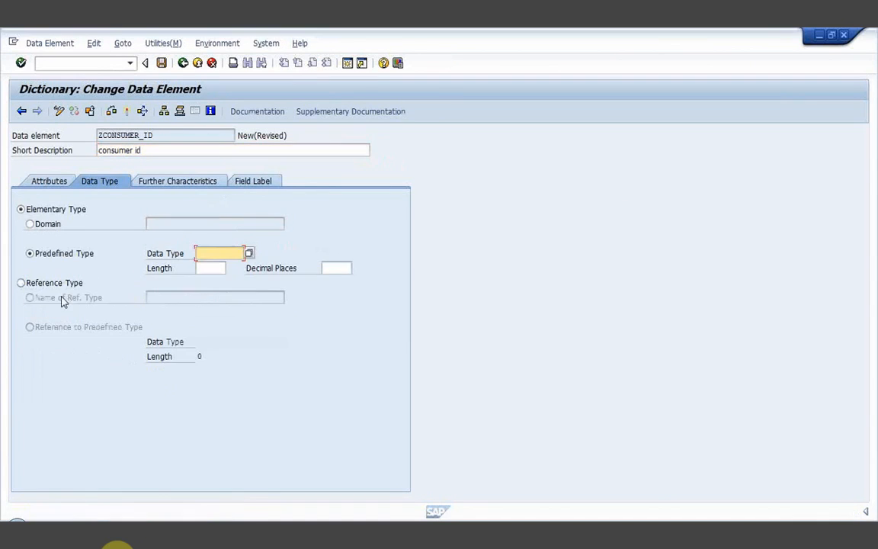
{"action": "type", "text": "char"}
{"action": "key", "text": "Tab"}
{"action": "type", "text": "10"}
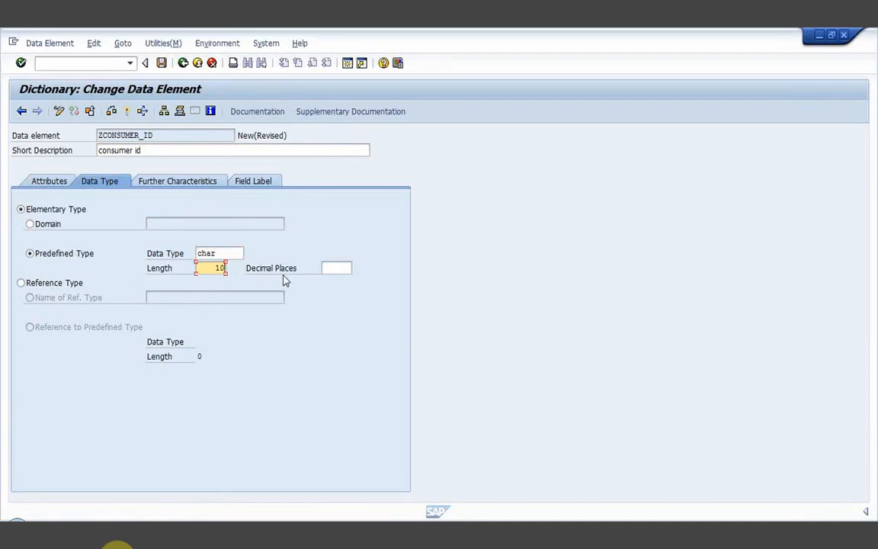
Save the data element in package ZZZZ under the proposed workbench request and acknowledge the field label notice
{"action": "left_click", "coordinate": [161, 65]}
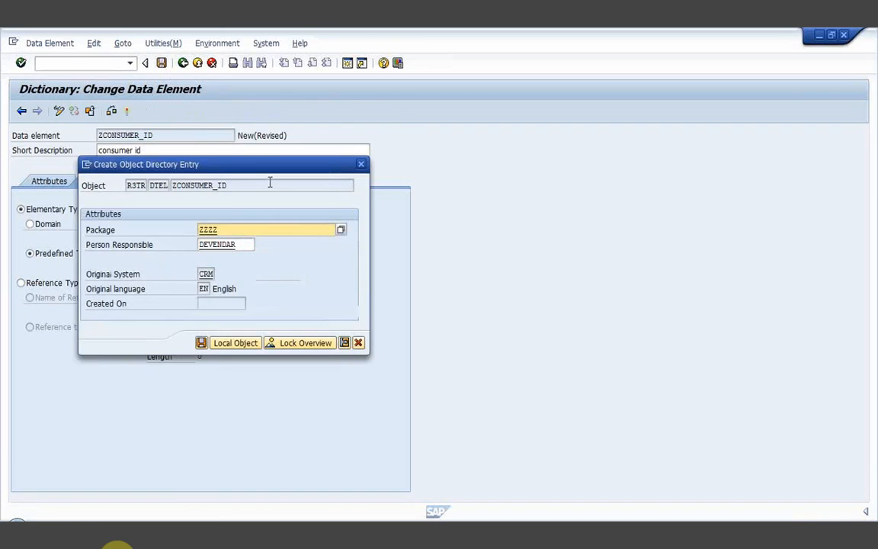
{"action": "left_click", "coordinate": [205, 346]}
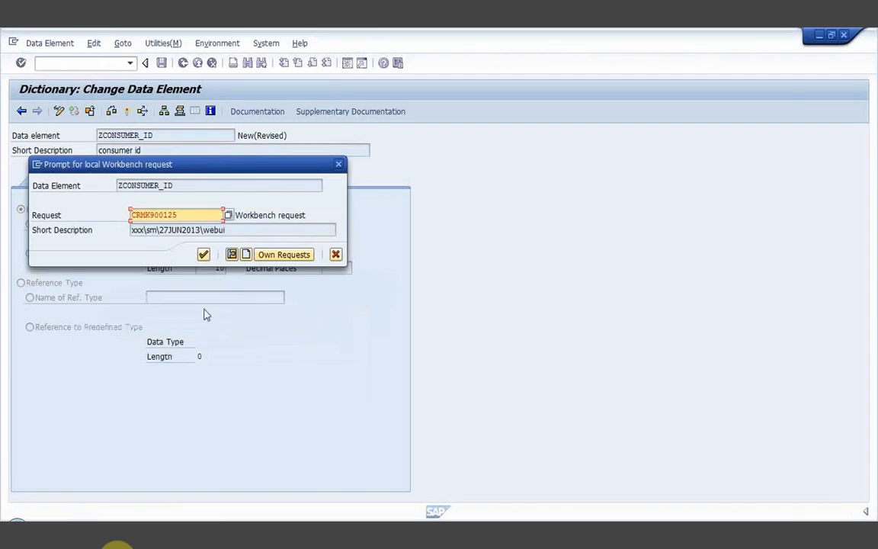
{"action": "left_click", "coordinate": [204, 254]}
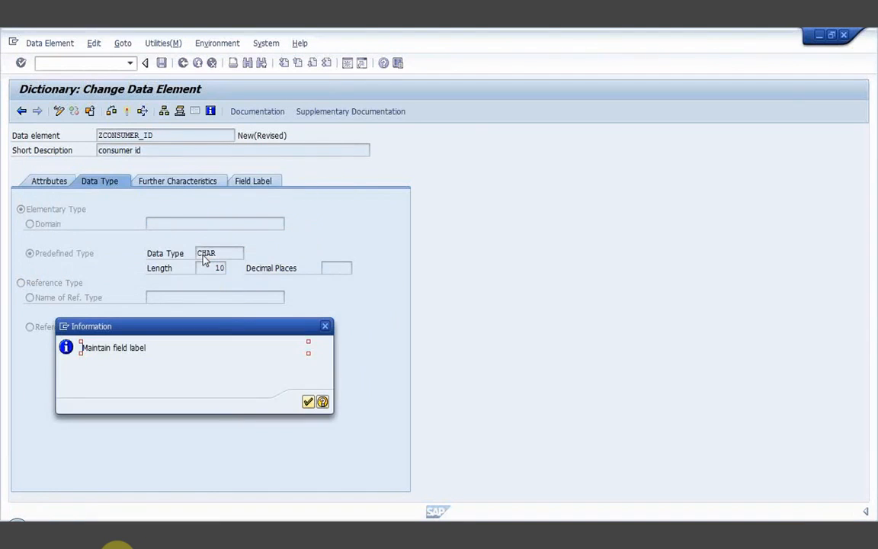
{"action": "left_click", "coordinate": [308, 403]}
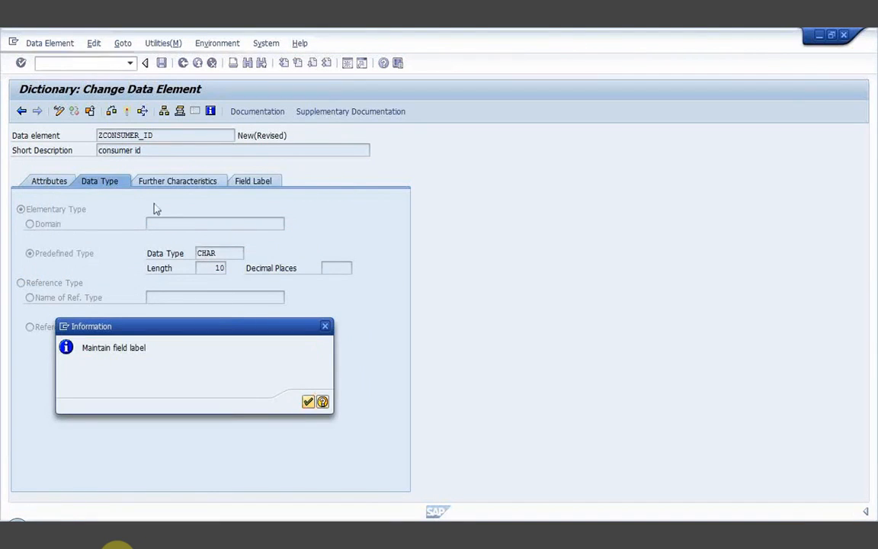
Give the data element a short field label "consumer" with length 10, based on its copied short description
{"action": "left_click_drag", "start_coordinate": [145, 150], "coordinate": [61, 145]}
{"action": "key", "text": "ctrl+c"}
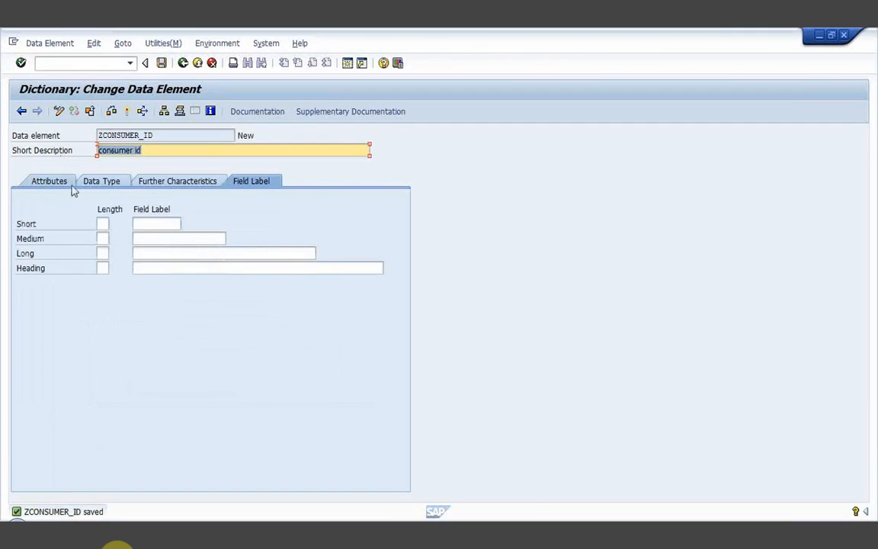
{"action": "left_click", "coordinate": [102, 223]}
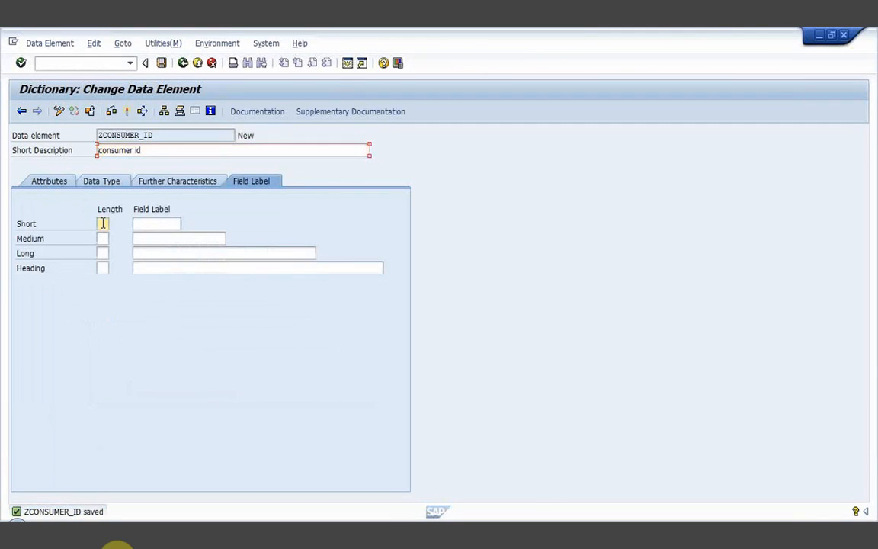
{"action": "type", "text": "10"}
{"action": "key", "text": "Tab"}
{"action": "key", "text": "ctrl+v"}
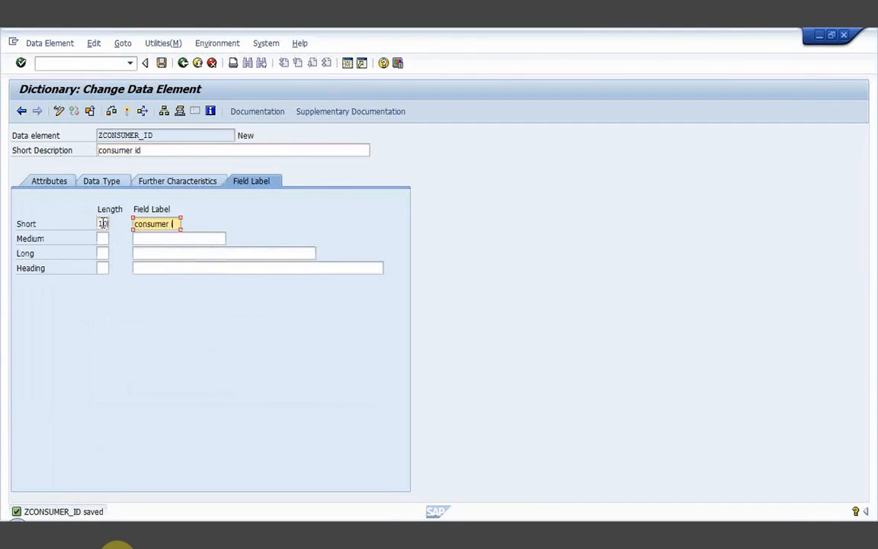
{"action": "key", "text": "BackSpace"}
Give the data element a medium field label "consumer id" with length 20
{"action": "left_click", "coordinate": [103, 239]}
{"action": "type", "text": "20"}
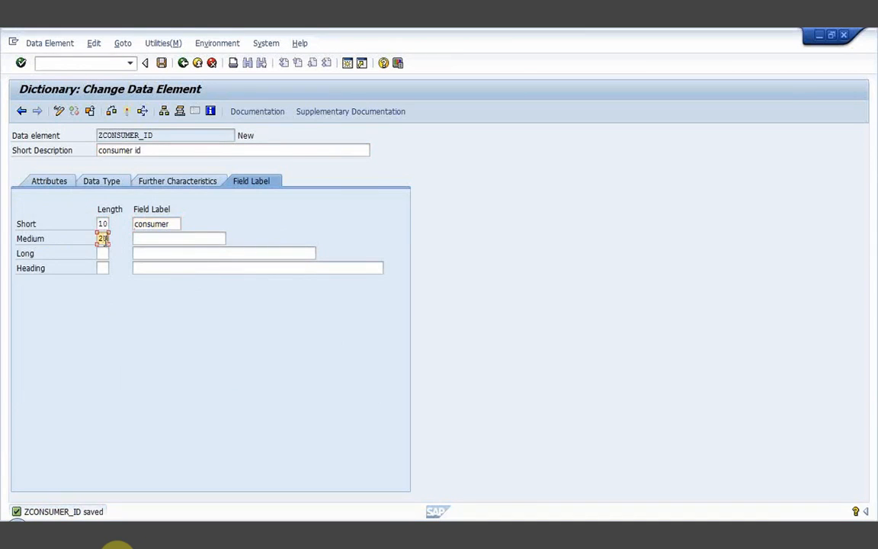
{"action": "key", "text": "Tab"}
{"action": "type", "text": "consumer id"}
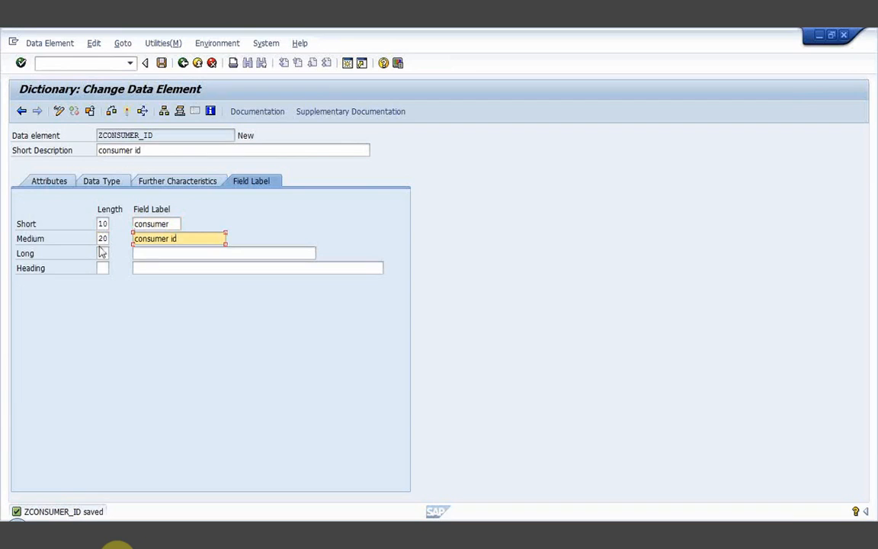
Give the data element a long field label "consumer id" with length 30 and a heading "consumer id" with length 40
{"action": "left_click", "coordinate": [104, 254]}
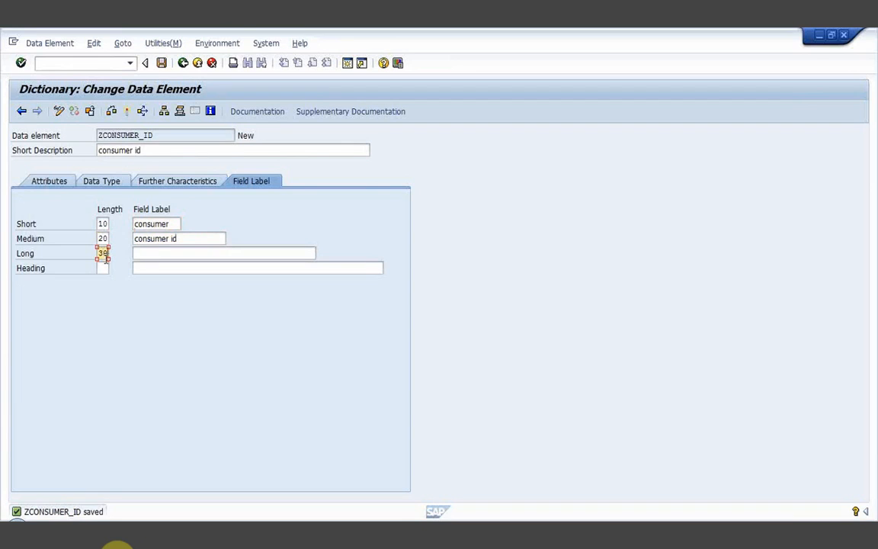
{"action": "type", "text": "30"}
{"action": "key", "text": "Tab"}
{"action": "type", "text": "consumer id"}
{"action": "key", "text": "Tab"}
{"action": "type", "text": "40"}
{"action": "key", "text": "Tab"}
{"action": "type", "text": "consumer id"}
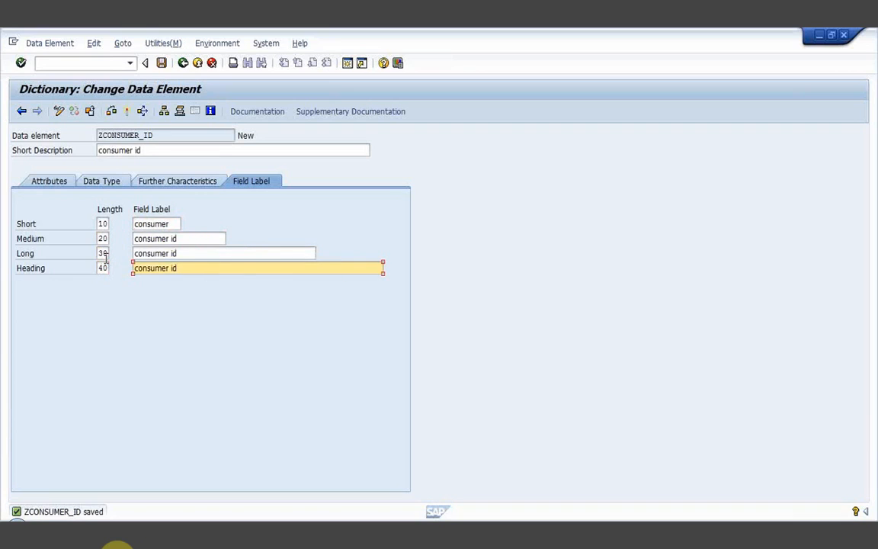
Save, check and activate data element ZCONSUMER_ID, and return to the table definition
{"action": "left_click", "coordinate": [161, 63]}
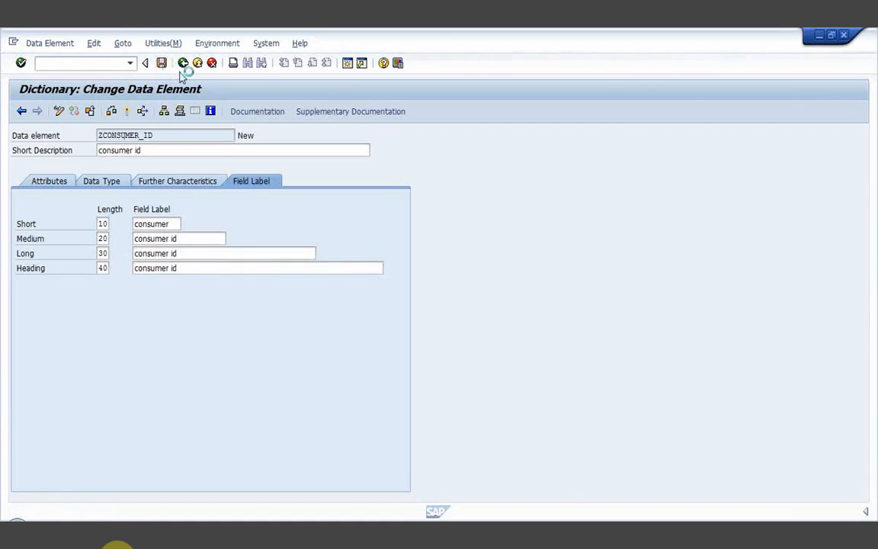
{"action": "left_click", "coordinate": [112, 111]}
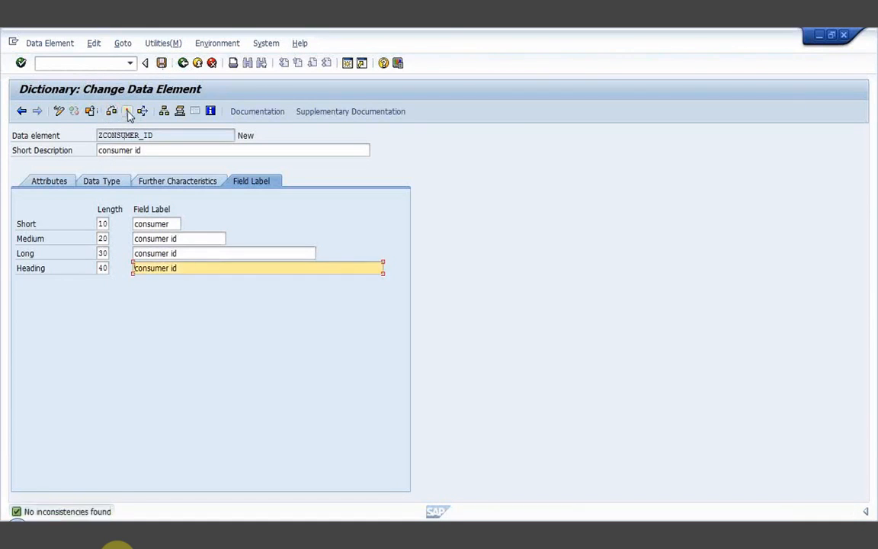
{"action": "left_click", "coordinate": [128, 111]}
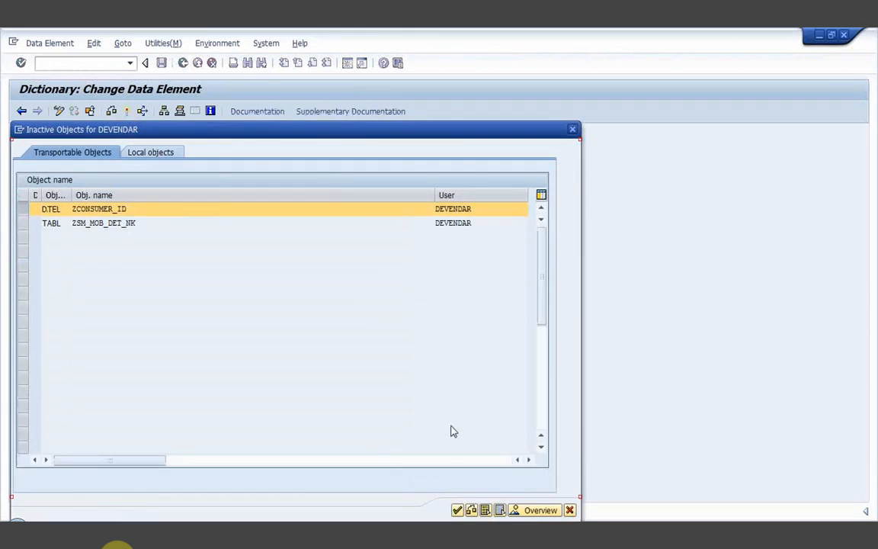
{"action": "left_click", "coordinate": [457, 510]}
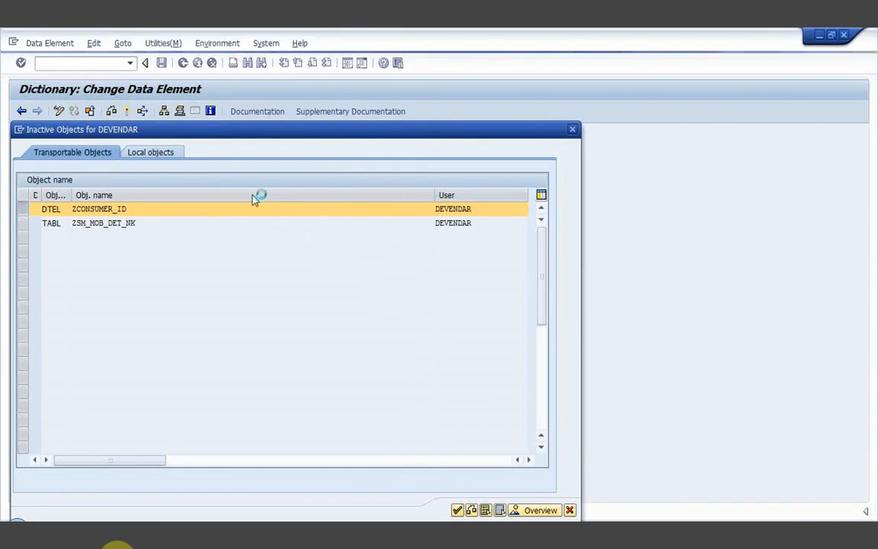
{"action": "left_click", "coordinate": [183, 64]}
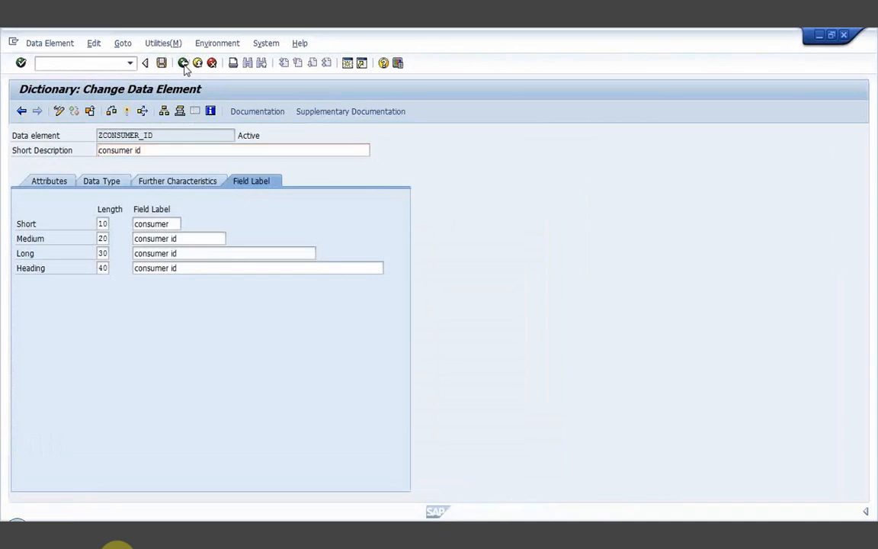
Add the field mobile_id below CONSUMER_ID as a key field with initial values and data element zmobile_id
{"action": "left_click", "coordinate": [69, 267]}
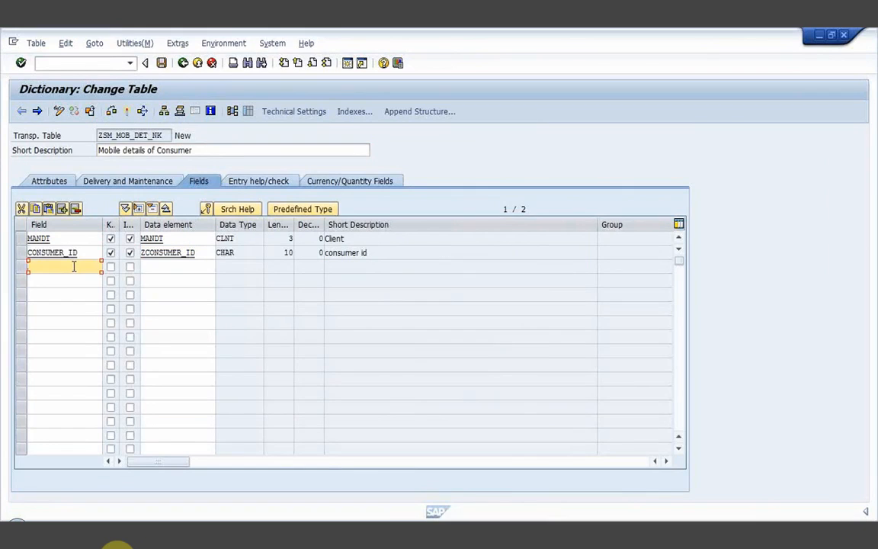
{"action": "left_click", "coordinate": [88, 253]}
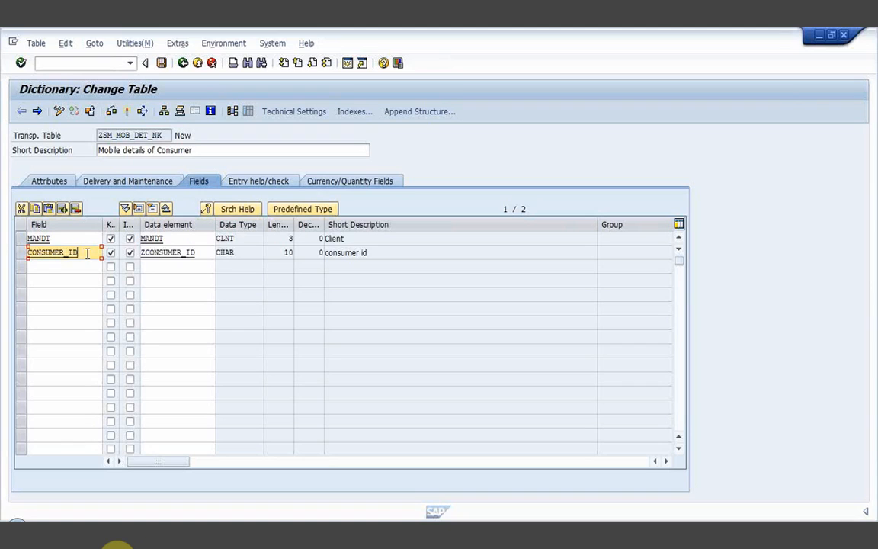
{"action": "left_click", "coordinate": [57, 266]}
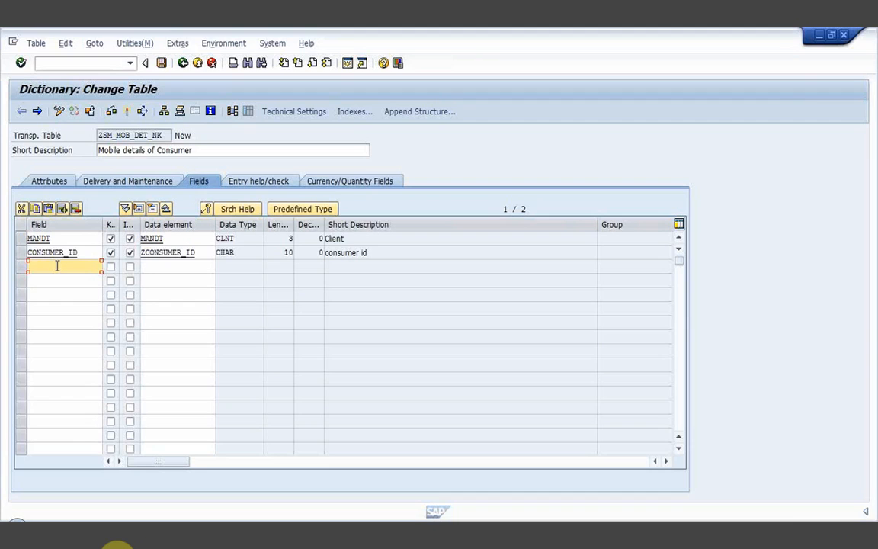
{"action": "type", "text": "mobile_id"}
{"action": "left_click", "coordinate": [111, 266]}
{"action": "left_click", "coordinate": [130, 267]}
{"action": "left_click", "coordinate": [159, 267]}
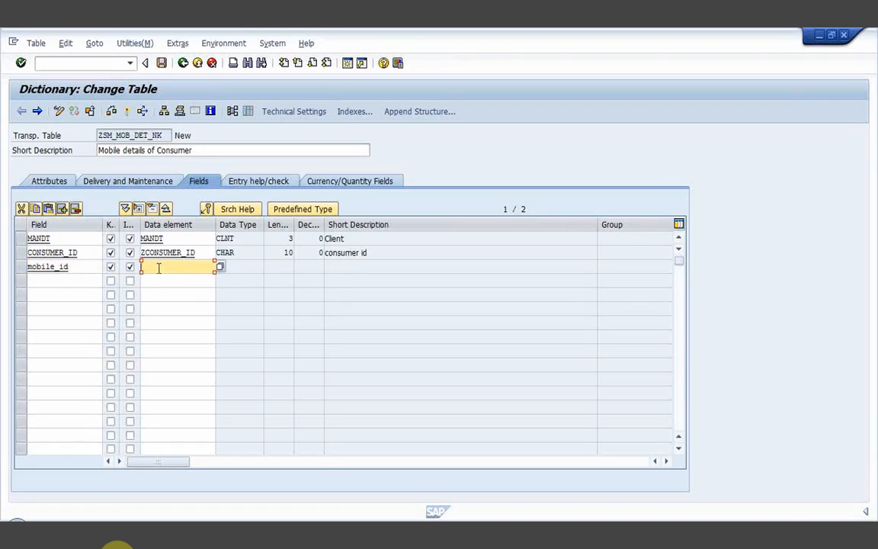
{"action": "type", "text": "zmobile_id"}
Open data element ZMOBILE_ID from its table field, saving the table and agreeing to create the element
{"action": "key", "text": "Return"}
{"action": "key", "text": "F3"}
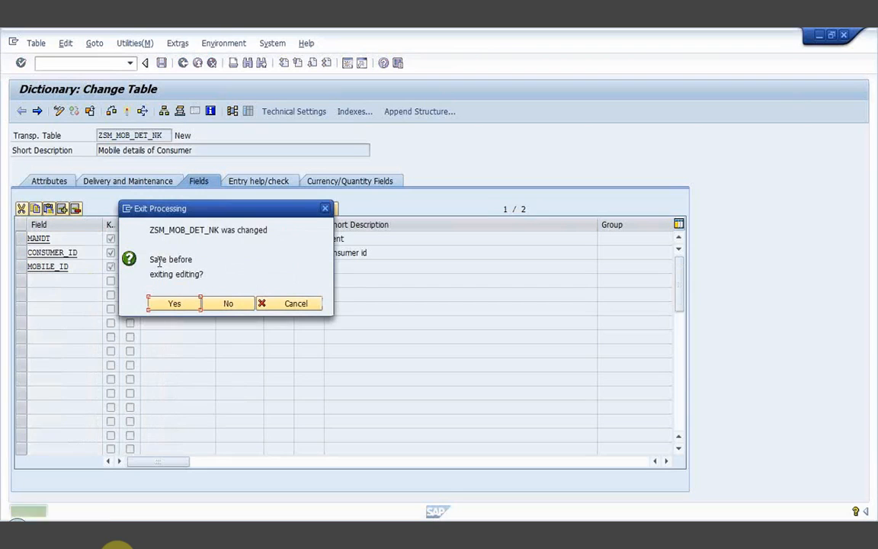
{"action": "left_click", "coordinate": [173, 304]}
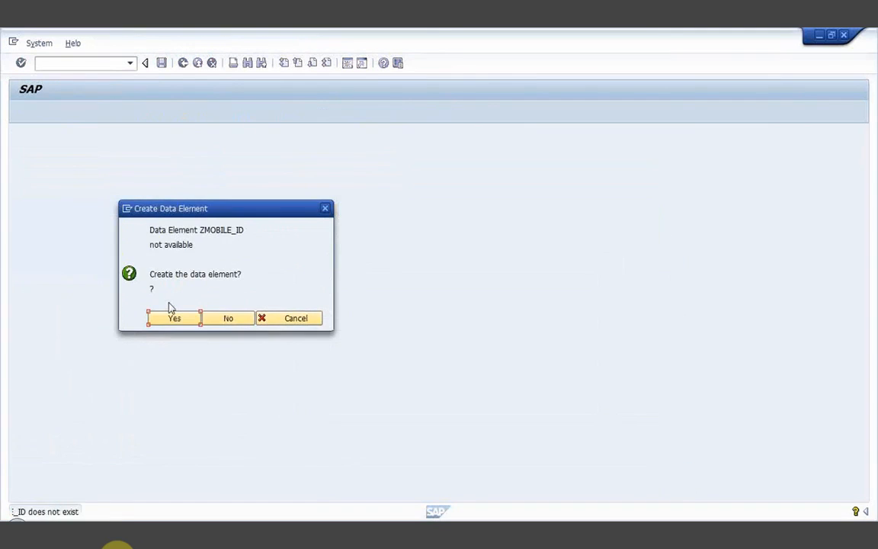
{"action": "left_click", "coordinate": [174, 318]}
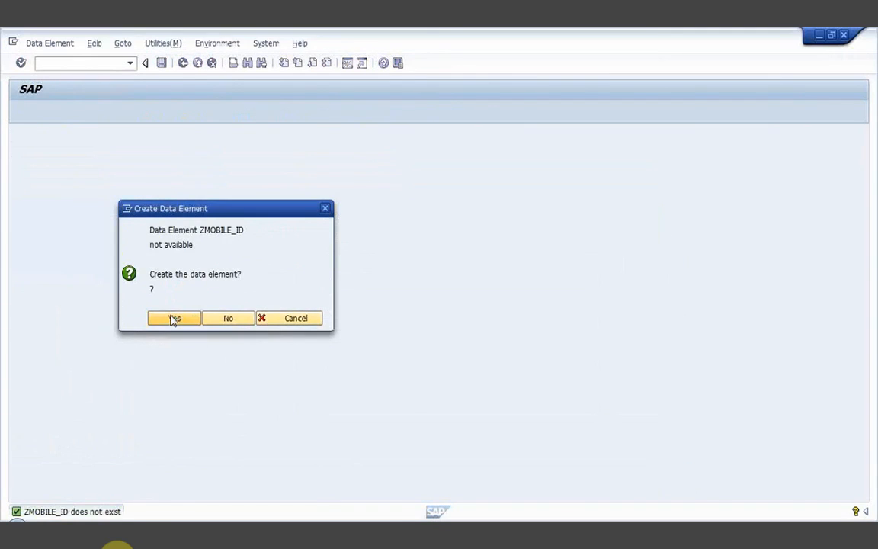
Give the data element the short description "mobile id" and predefined type RAW with length 16
{"action": "type", "text": "mob"}
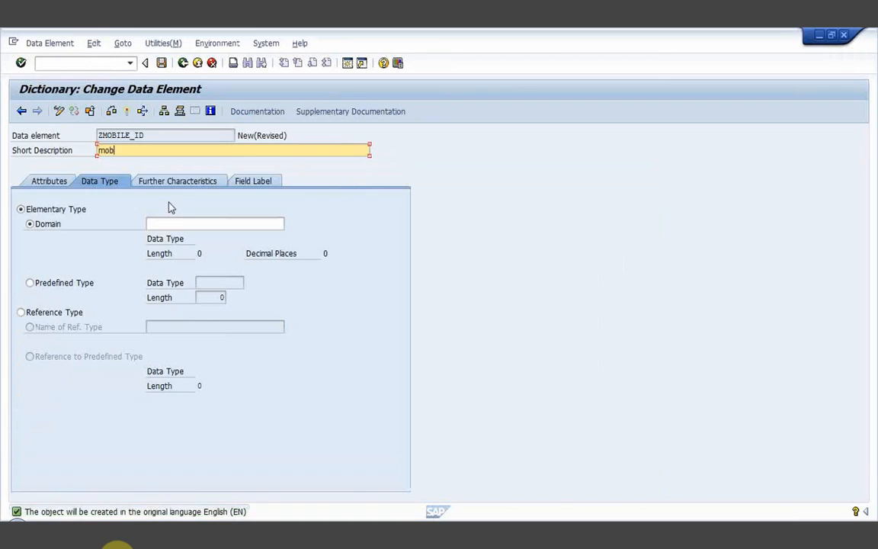
{"action": "type", "text": "ile id"}
{"action": "left_click", "coordinate": [30, 283]}
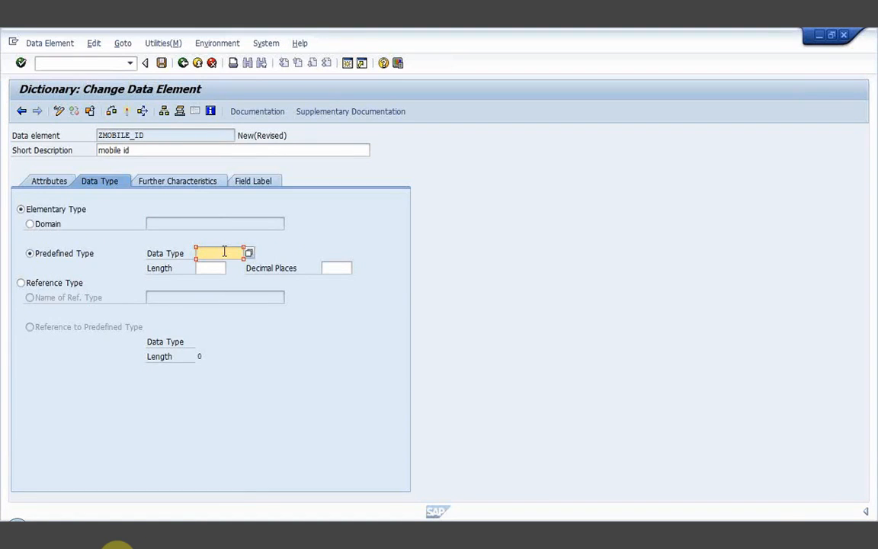
{"action": "type", "text": "raw"}
{"action": "key", "text": "Tab"}
{"action": "type", "text": "1"}
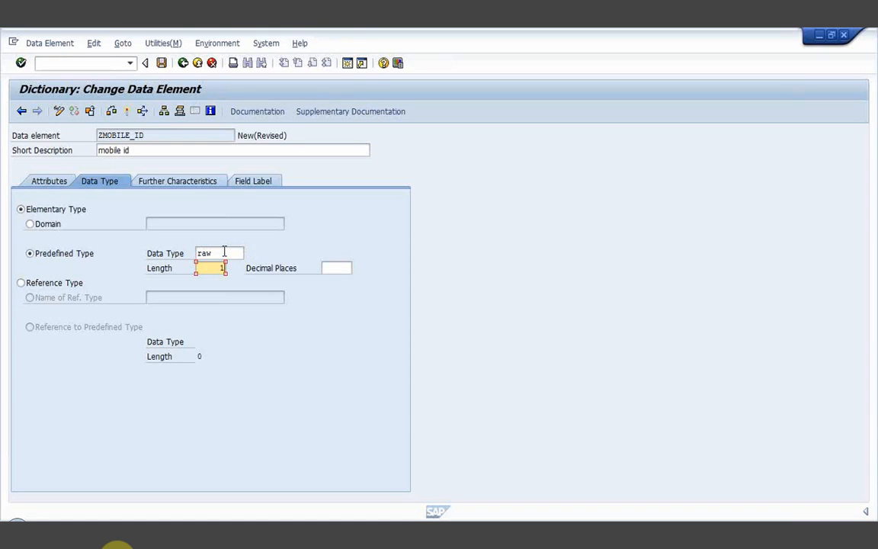
{"action": "type", "text": "6"}
{"action": "key", "text": "Return"}
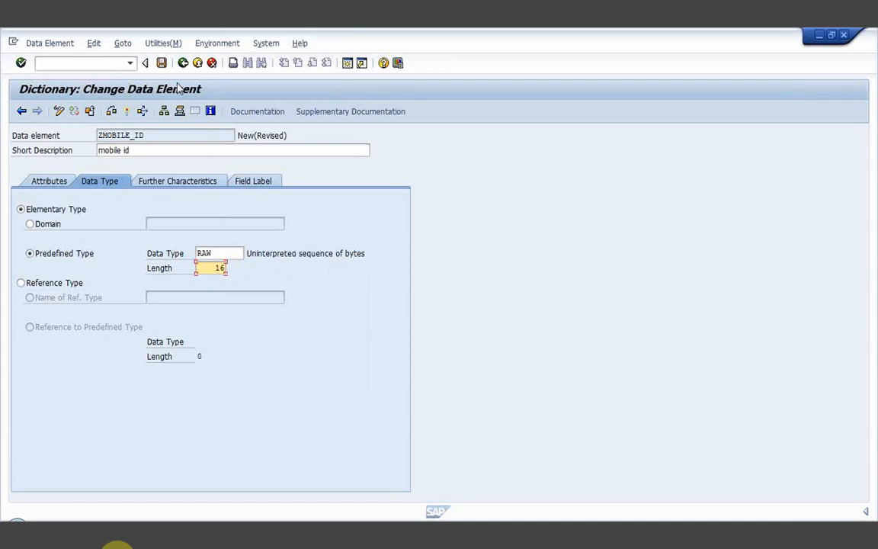
Save data element ZMOBILE_ID in package ZZZZ under the proposed workbench request and acknowledge the field label notice
{"action": "left_click", "coordinate": [161, 64]}
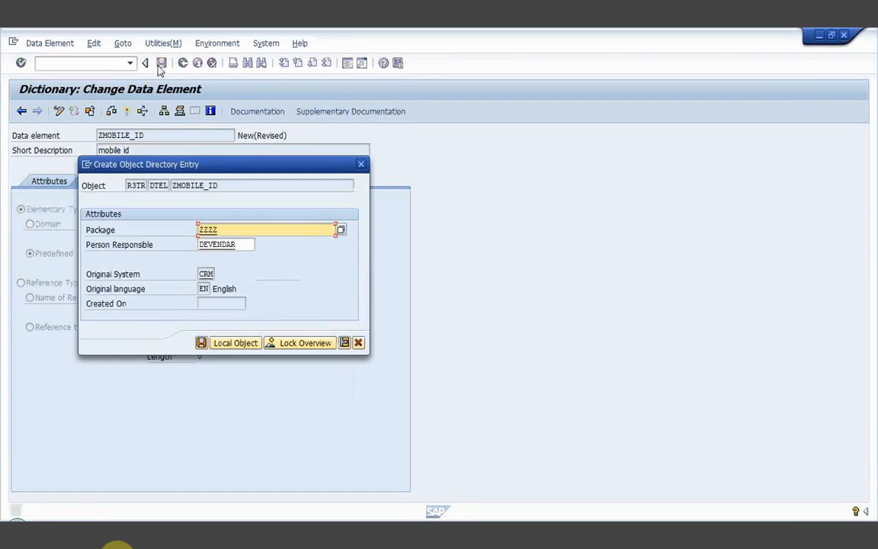
{"action": "left_click", "coordinate": [201, 343]}
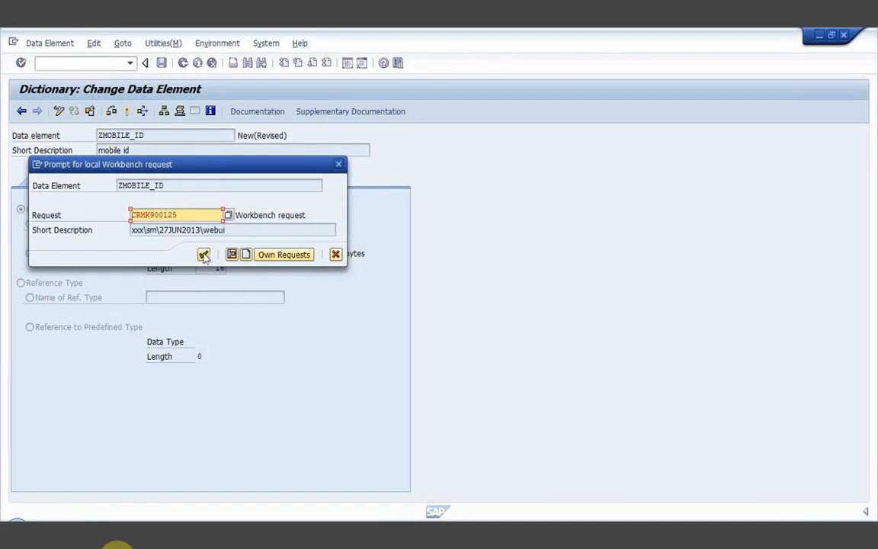
{"action": "left_click", "coordinate": [204, 254]}
{"action": "left_click", "coordinate": [308, 402]}
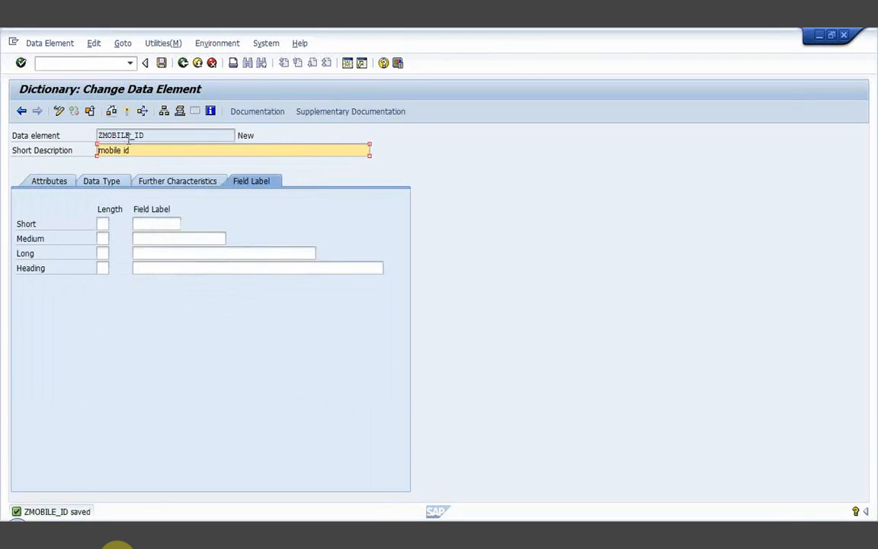
Copy the short description "mobile id" into the short field label with length 10 and the medium label with length 20
{"action": "left_click_drag", "start_coordinate": [137, 150], "coordinate": [94, 151]}
{"action": "key", "text": "ctrl+c"}
{"action": "left_click", "coordinate": [103, 224]}
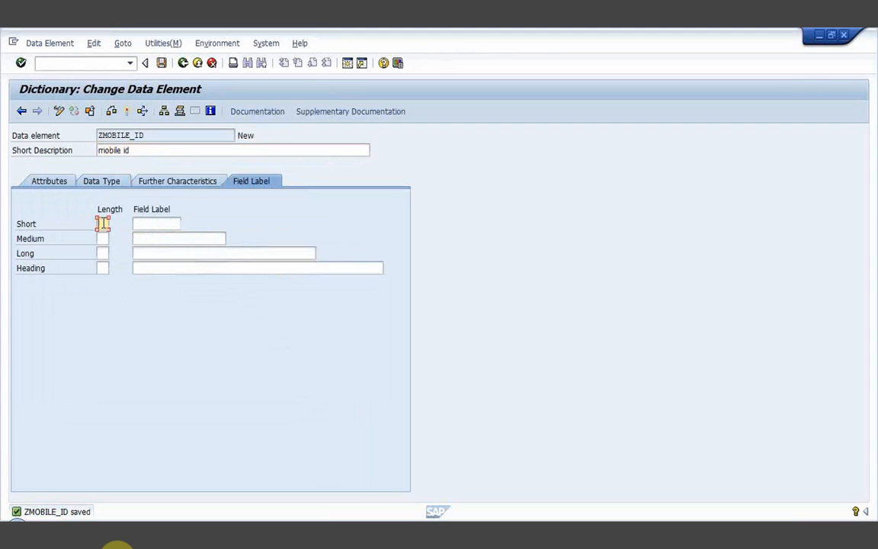
{"action": "type", "text": "10"}
{"action": "key", "text": "Tab"}
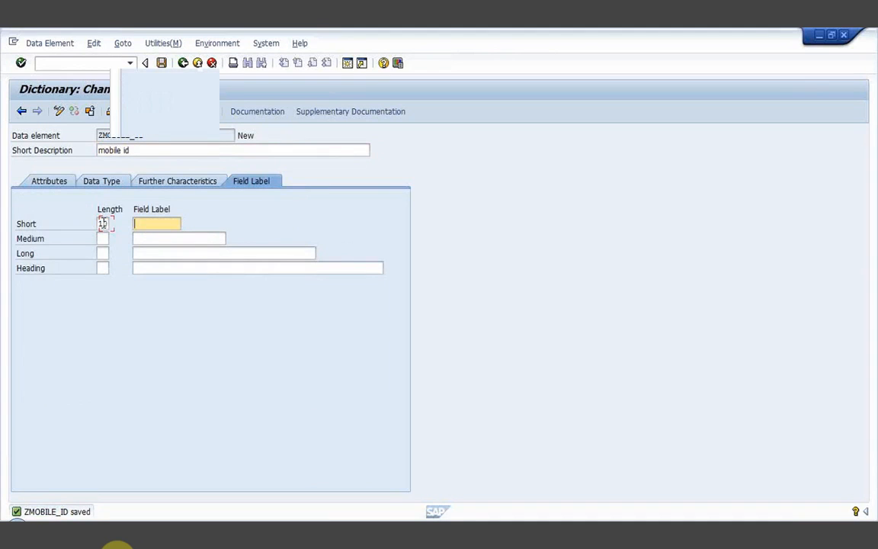
{"action": "key", "text": "ctrl+v"}
{"action": "key", "text": "Tab"}
{"action": "type", "text": "20"}
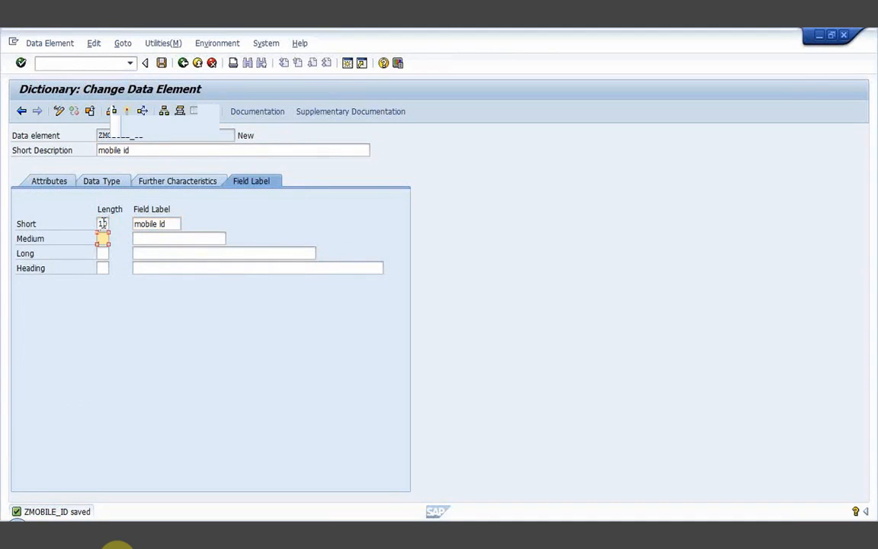
{"action": "key", "text": "Tab"}
{"action": "key", "text": "ctrl+v"}
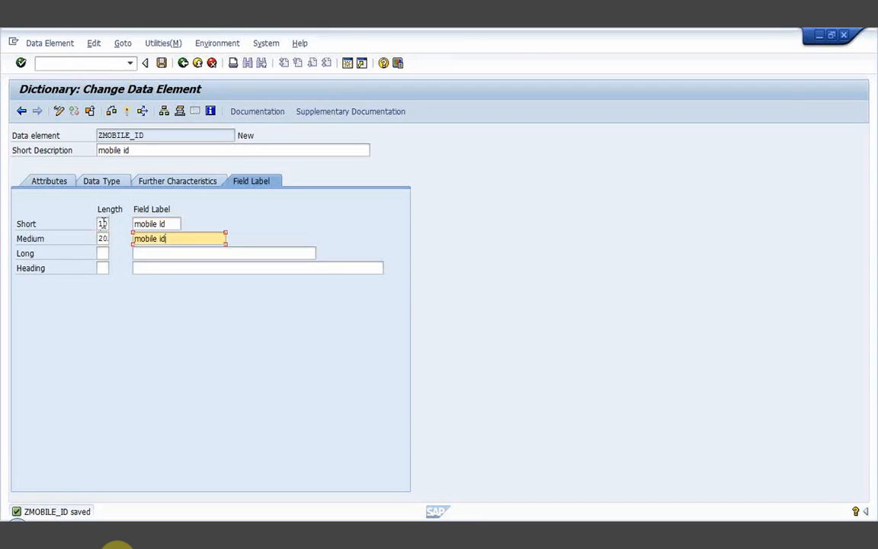
Fill the long field label with "mobile id" at length 30 and the heading with "mobile id" at length 40
{"action": "key", "text": "Tab"}
{"action": "type", "text": "30"}
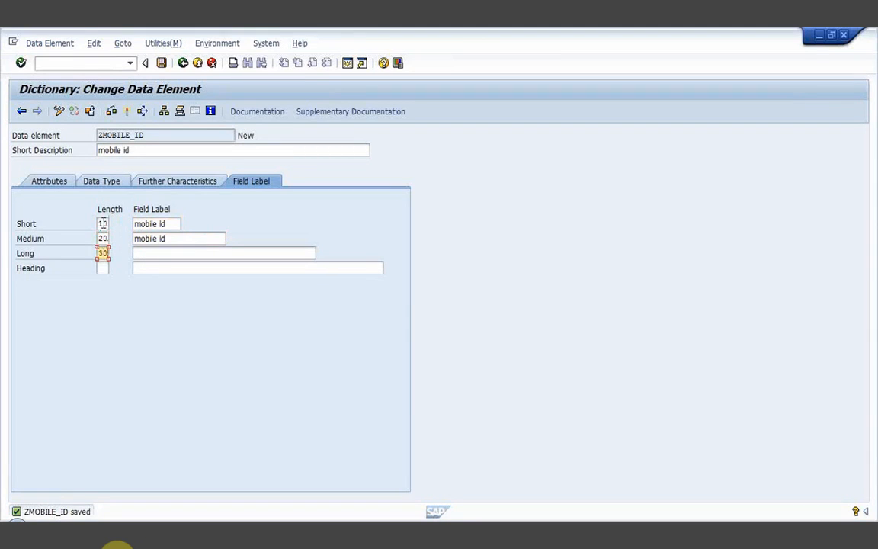
{"action": "key", "text": "Tab"}
{"action": "key", "text": "ctrl+v"}
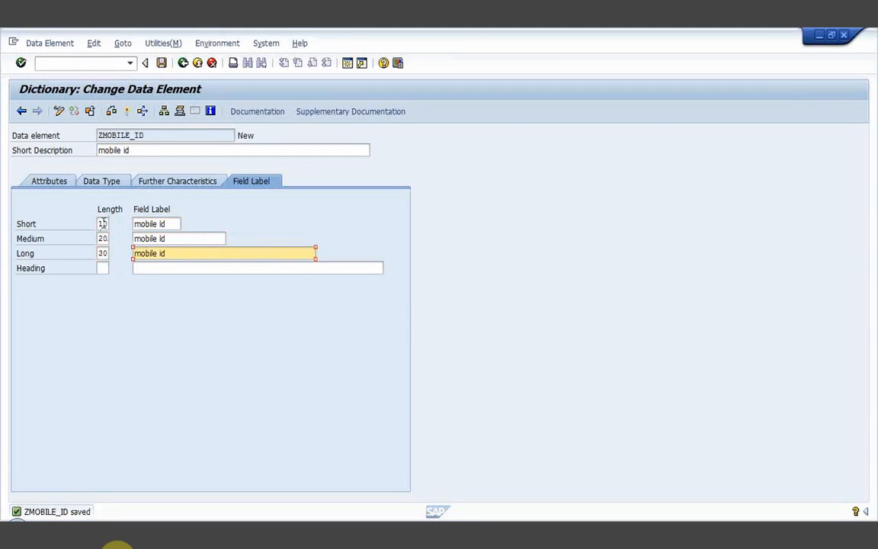
{"action": "key", "text": "Tab"}
{"action": "type", "text": "40"}
{"action": "key", "text": "Tab"}
{"action": "key", "text": "ctrl+v"}
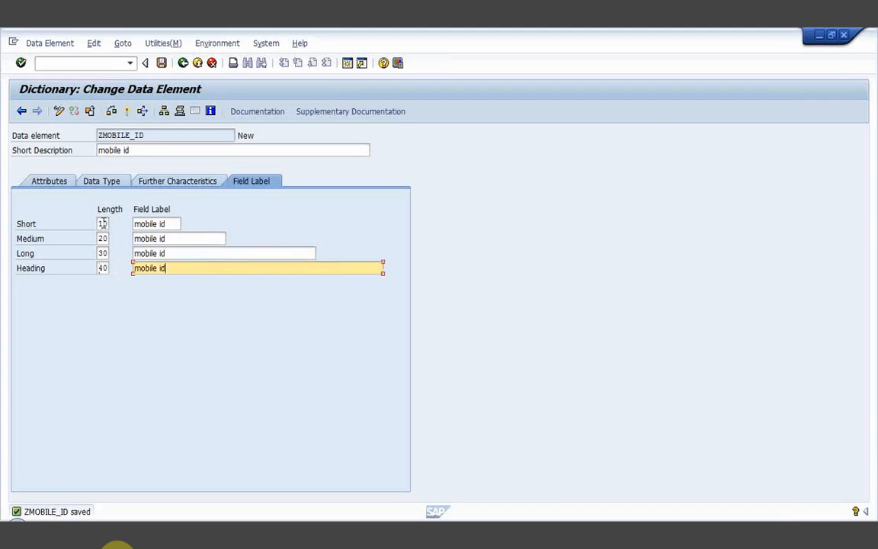
Save, check and activate data element ZMOBILE_ID, and return to the table definition
{"action": "left_click", "coordinate": [161, 63]}
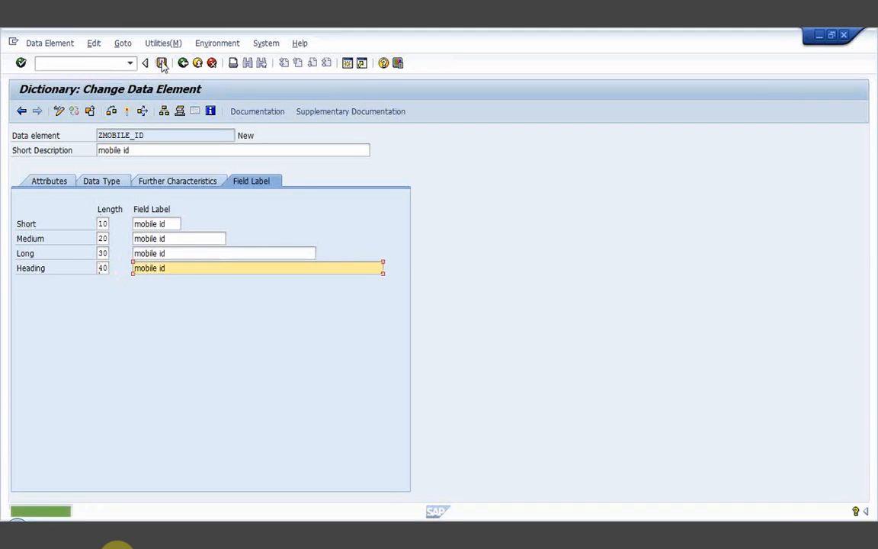
{"action": "left_click", "coordinate": [111, 112]}
{"action": "left_click", "coordinate": [127, 112]}
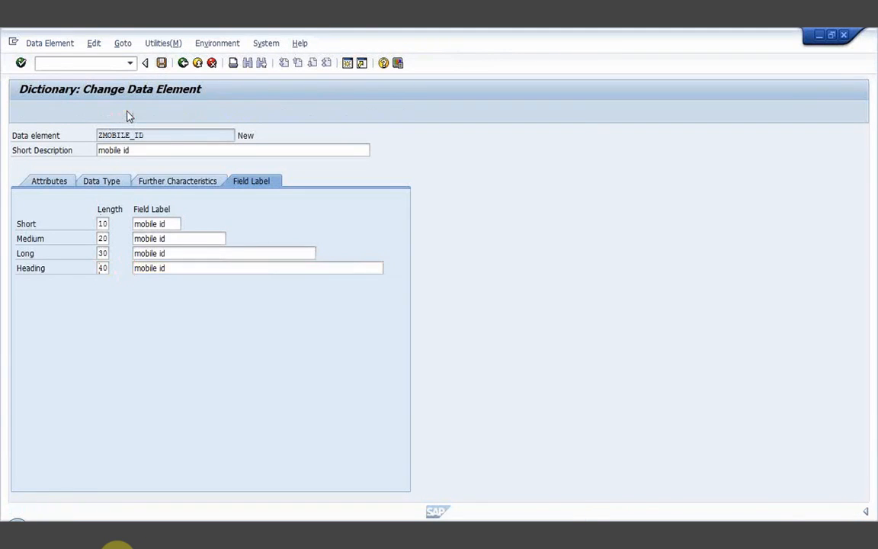
{"action": "key", "text": "Return"}
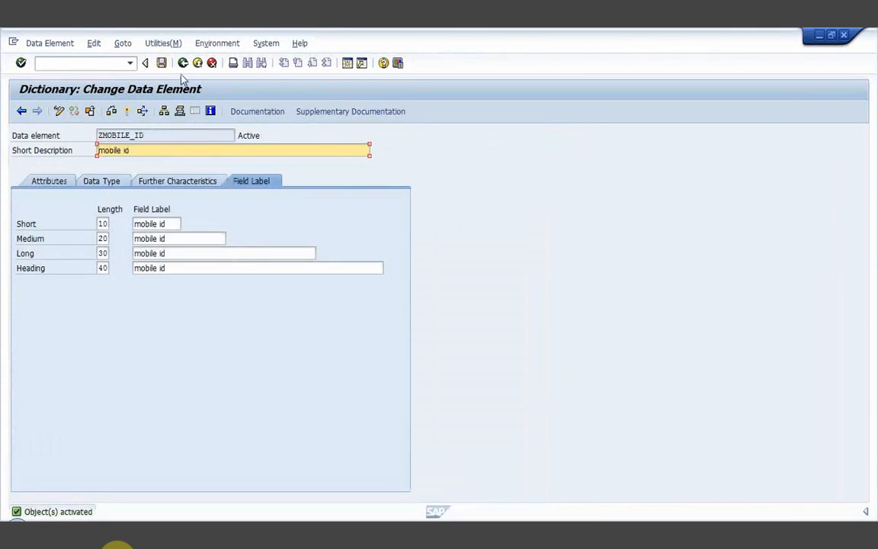
{"action": "left_click", "coordinate": [182, 64]}
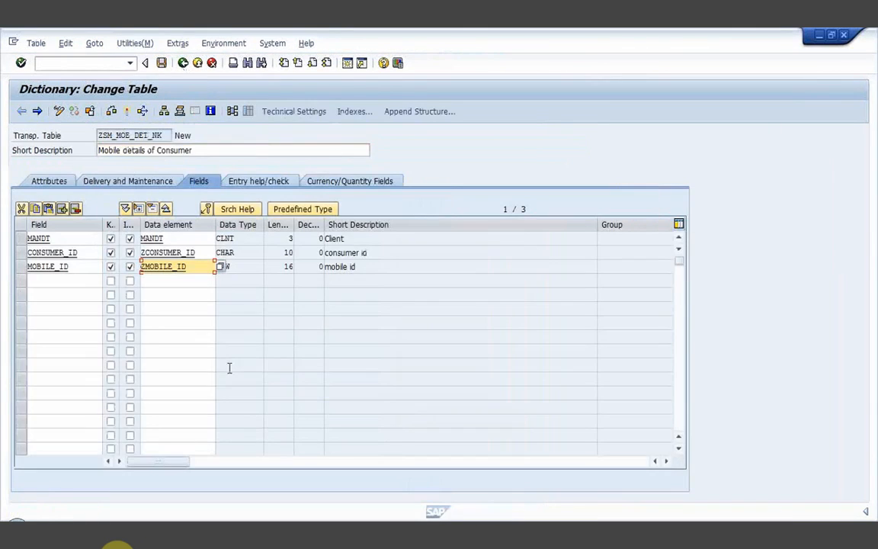
Add the field purchase_date with data element zpurchase_date in the row below MOBILE_ID
{"action": "left_click", "coordinate": [72, 280]}
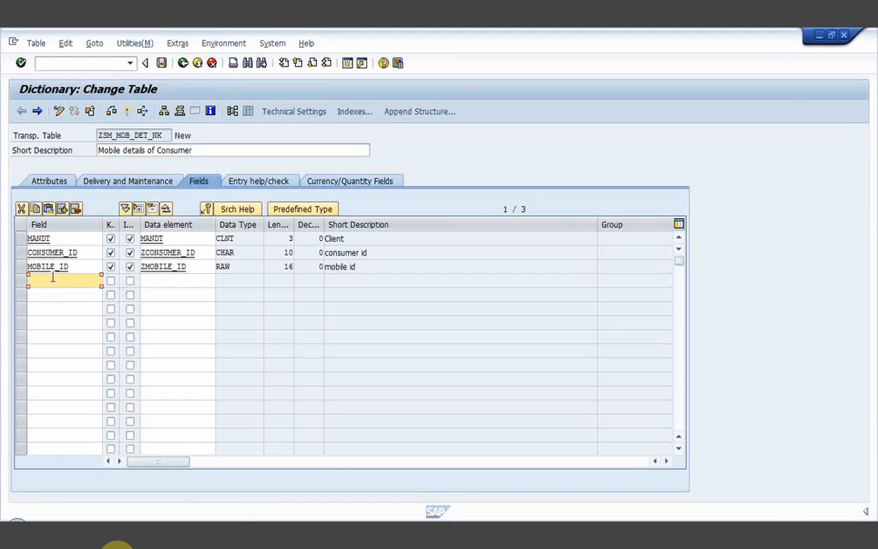
{"action": "type", "text": "purchase_date"}
{"action": "left_click", "coordinate": [151, 280]}
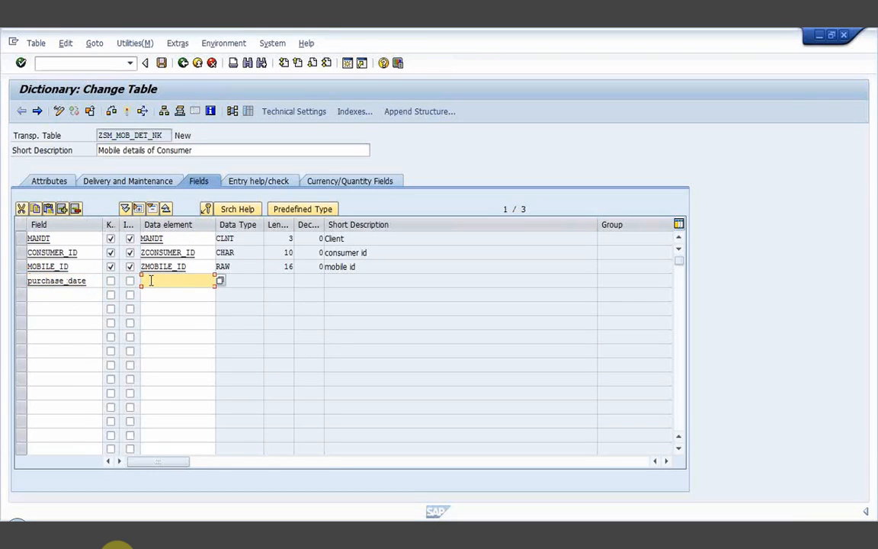
{"action": "type", "text": "zpurchase_date"}
Save the table and create the data element ZPURCHASE_DATE with the short description "purchase date"
{"action": "double_click", "coordinate": [169, 282]}
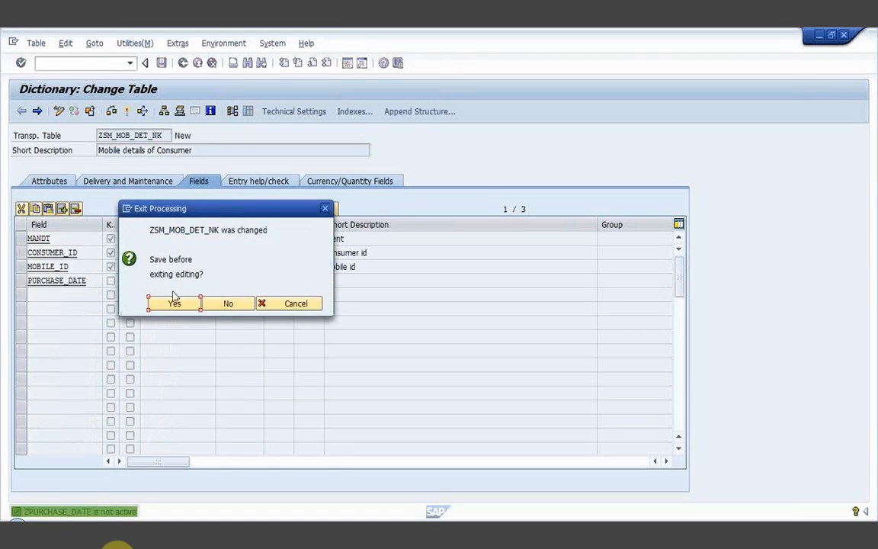
{"action": "left_click", "coordinate": [173, 306]}
{"action": "left_click", "coordinate": [172, 317]}
{"action": "type", "text": "purchase date"}
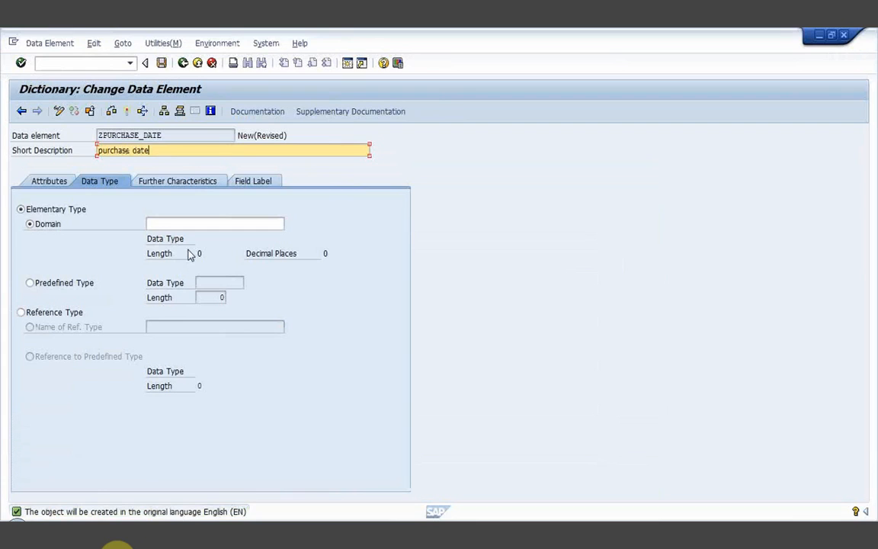
Give data element ZPURCHASE_DATE the predefined type DATS and accept its corrected length
{"action": "left_click", "coordinate": [29, 283]}
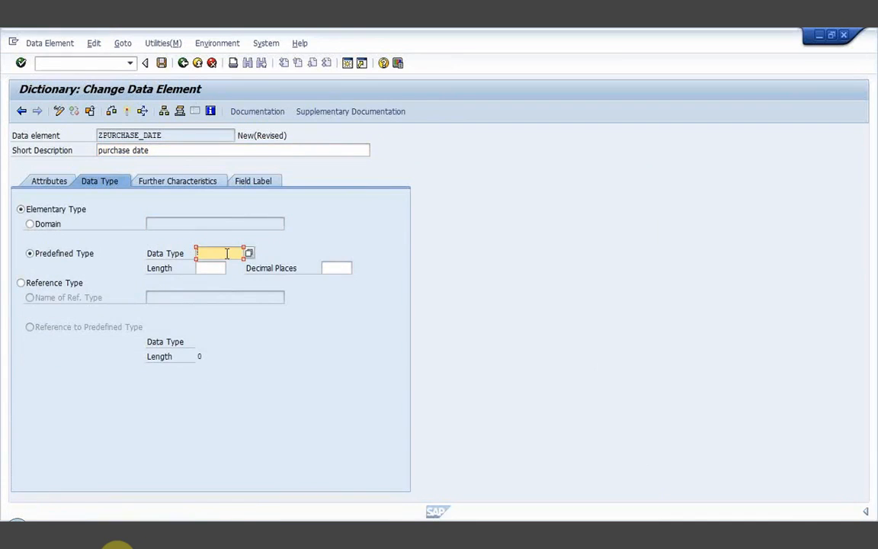
{"action": "type", "text": "dats"}
{"action": "key", "text": "Return"}
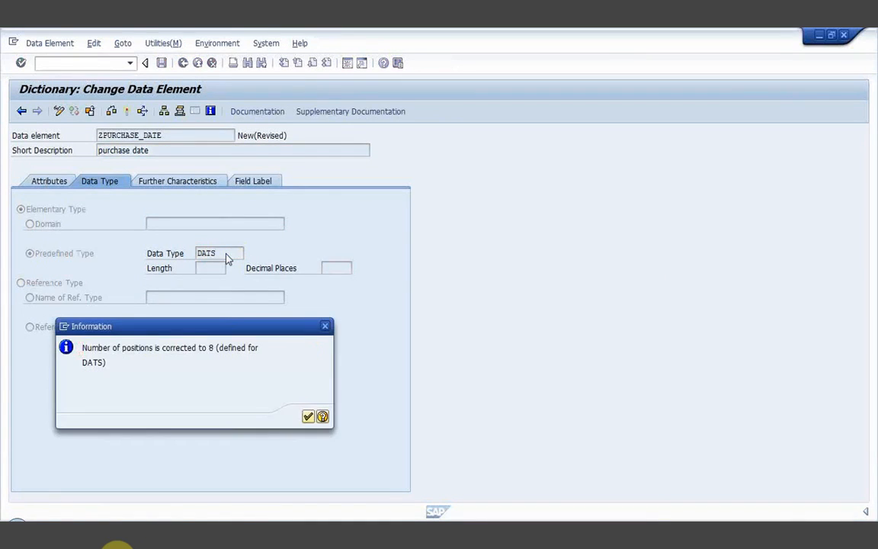
{"action": "key", "text": "Return"}
Save data element ZPURCHASE_DATE in package ZZZZ under the proposed workbench request and acknowledge the field label notice
{"action": "left_click", "coordinate": [161, 67]}
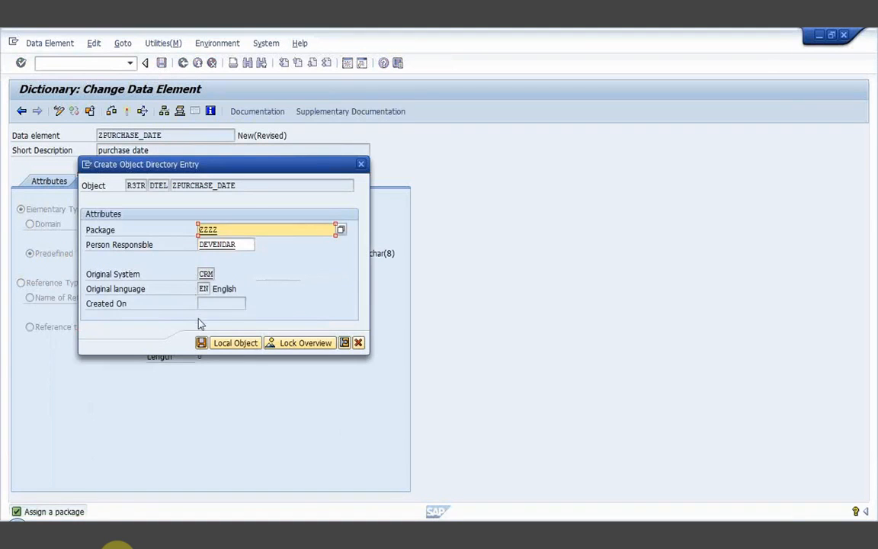
{"action": "left_click", "coordinate": [202, 344]}
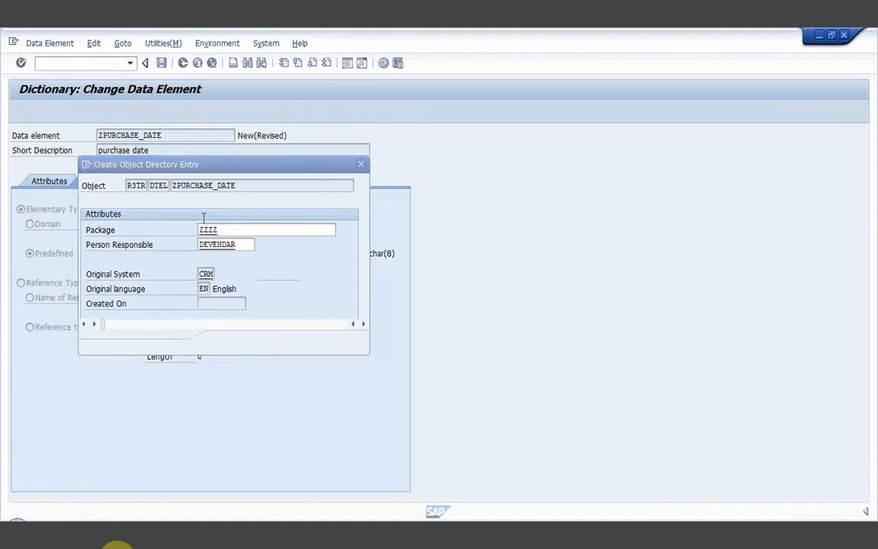
{"action": "left_click", "coordinate": [204, 253]}
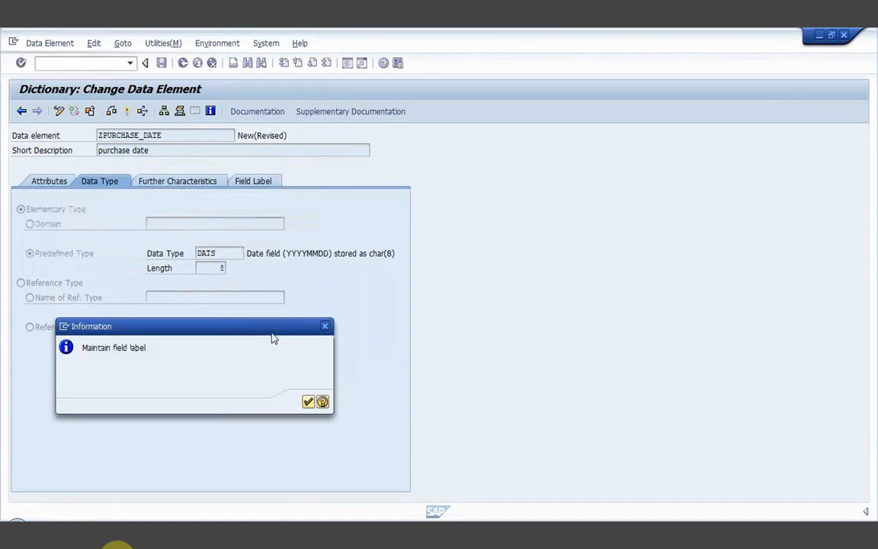
{"action": "key", "text": "Return"}
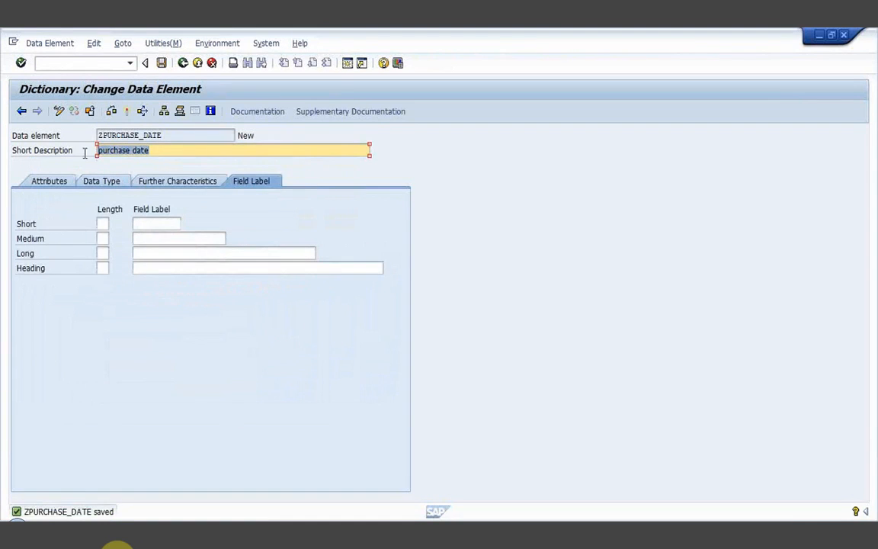
Fill the short field label with "purchase d" at length 10 and the medium label with "purchase date" at length 20
{"action": "left_click", "coordinate": [103, 223]}
{"action": "type", "text": "10"}
{"action": "key", "text": "Tab"}
{"action": "type", "text": "purchase d"}
{"action": "key", "text": "Tab"}
{"action": "type", "text": "20"}
{"action": "key", "text": "Tab"}
{"action": "type", "text": "purchase date"}
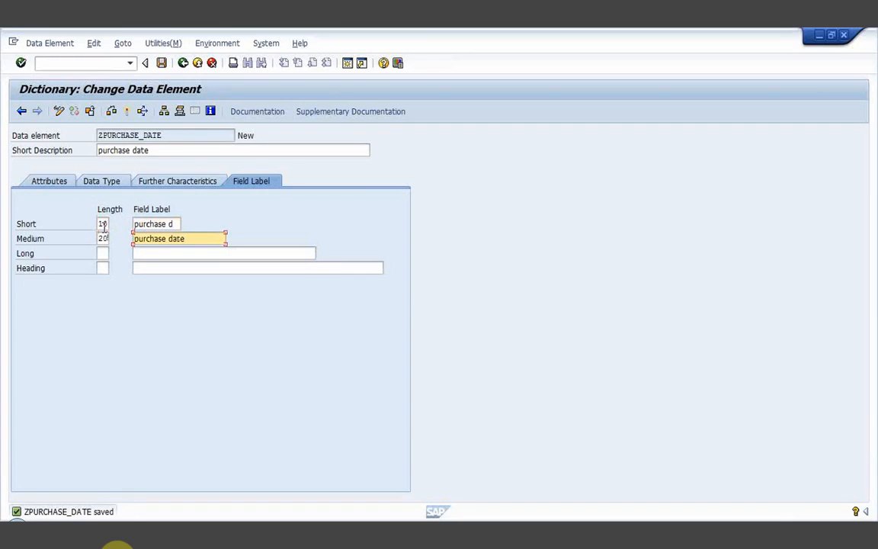
Fill the long field label with "purchase date" at length 30 and the heading with "purchase date" at length 40
{"action": "key", "text": "Tab"}
{"action": "type", "text": "30"}
{"action": "key", "text": "Tab"}
{"action": "type", "text": "purchase date"}
{"action": "key", "text": "Tab"}
{"action": "type", "text": "40"}
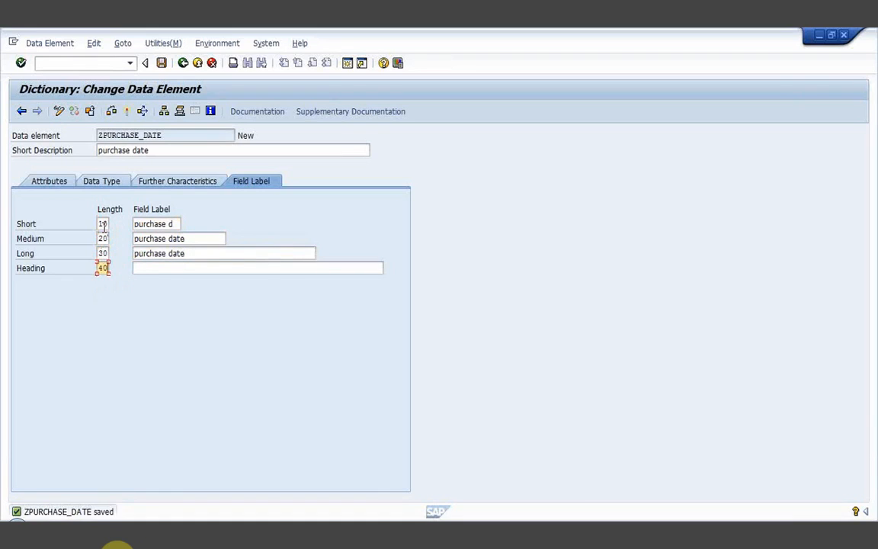
{"action": "key", "text": "Tab"}
{"action": "type", "text": "purchase date"}
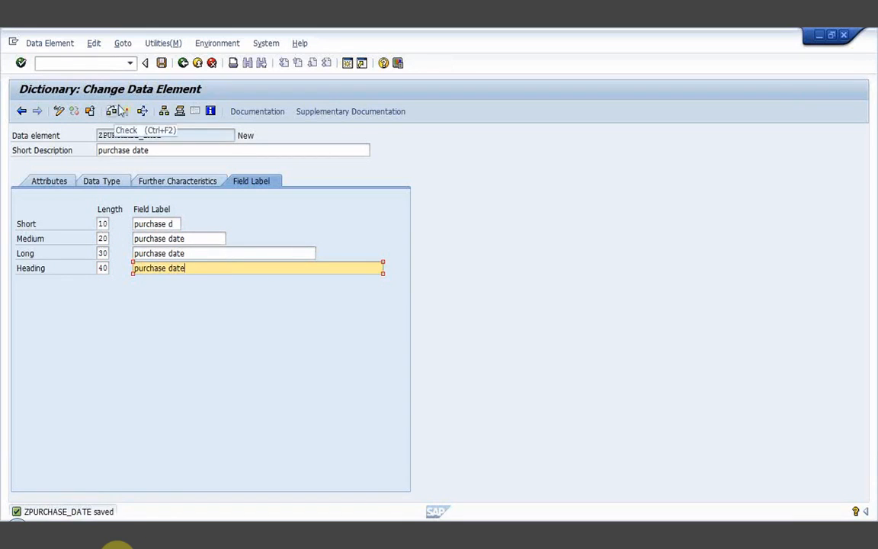
Save and activate data element ZPURCHASE_DATE, and return to the table definition
{"action": "left_click", "coordinate": [162, 66]}
{"action": "left_click", "coordinate": [127, 112]}
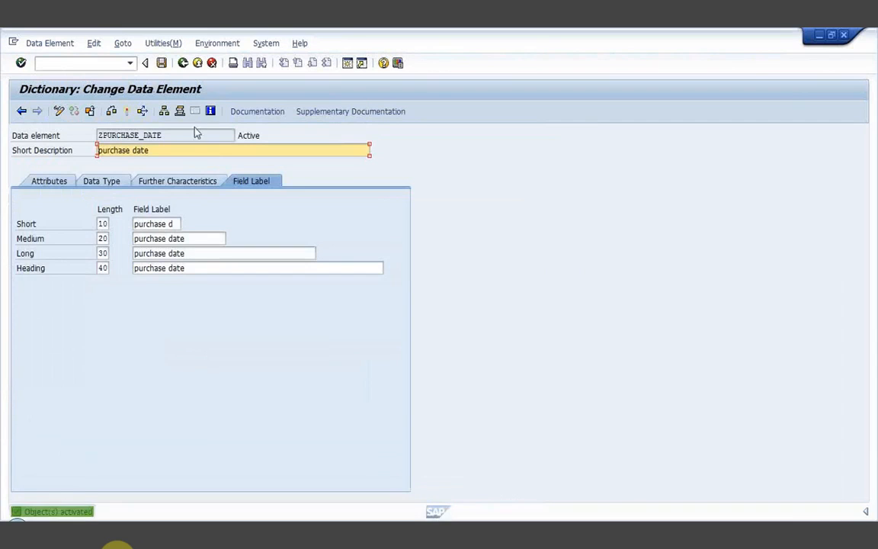
{"action": "left_click", "coordinate": [183, 62]}
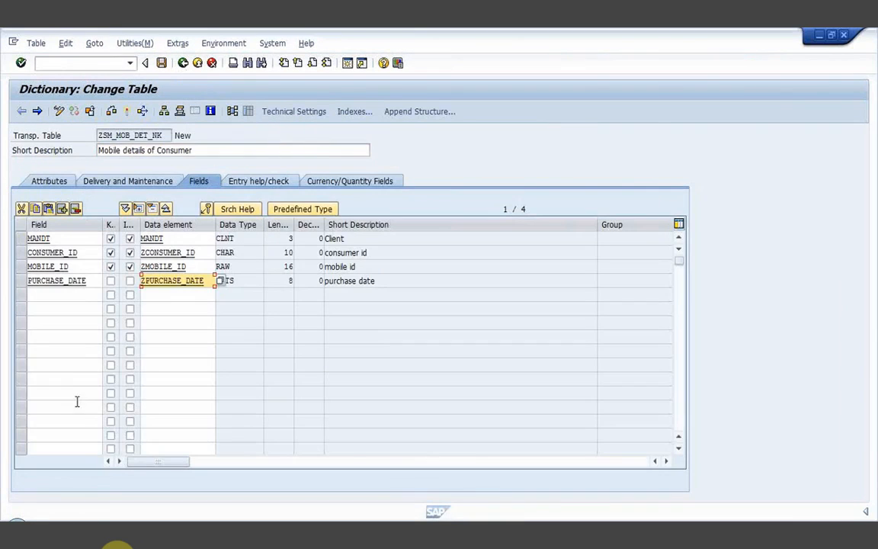
Add the field credit_rating with data element zcredit_rating in the row below PURCHASE_DATE
{"action": "left_click", "coordinate": [58, 297]}
{"action": "type", "text": "c"}
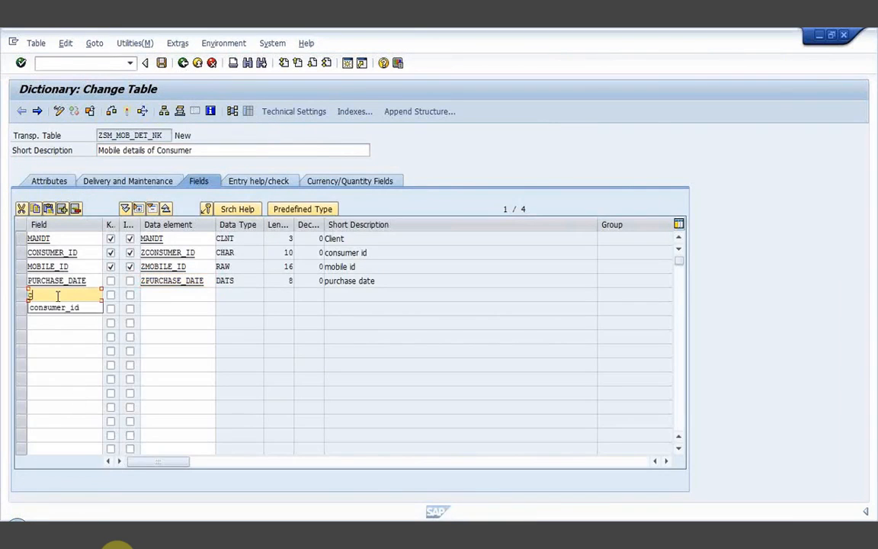
{"action": "type", "text": "redi"}
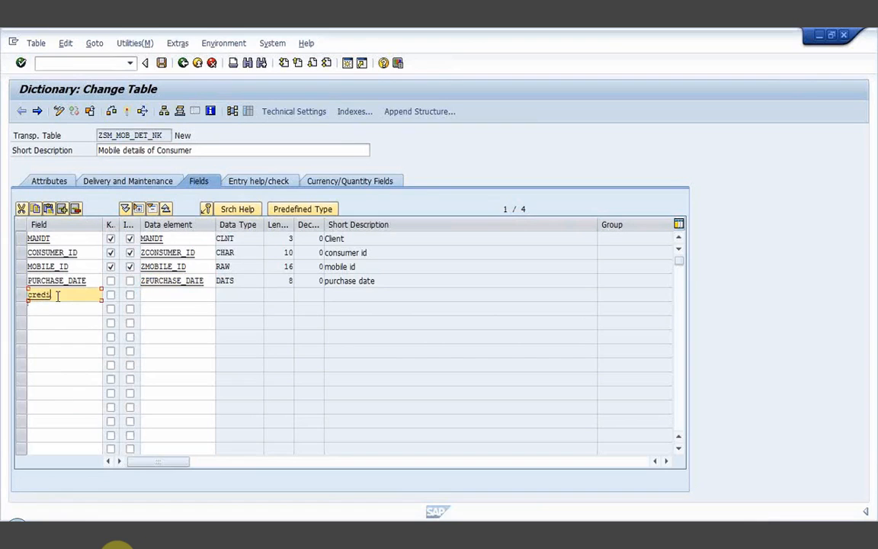
{"action": "type", "text": "t_rating"}
{"action": "left_click", "coordinate": [160, 296]}
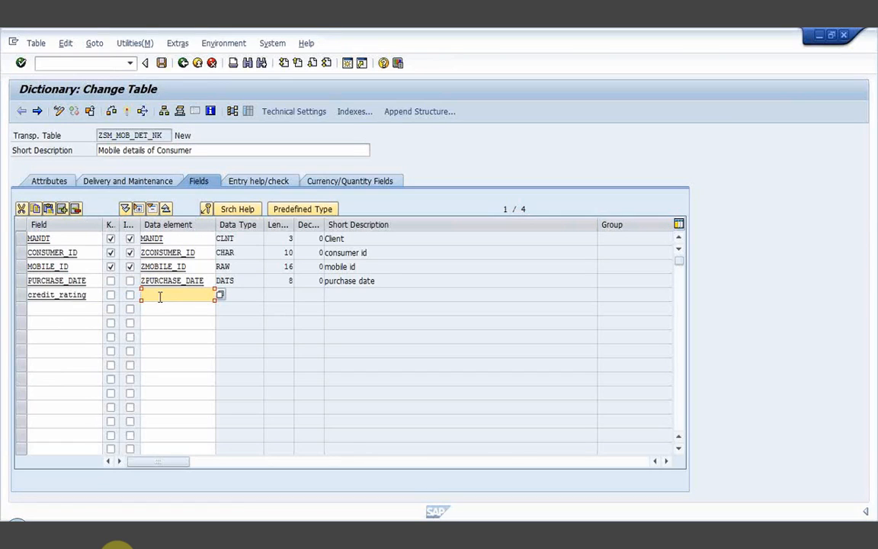
{"action": "type", "text": "zc"}
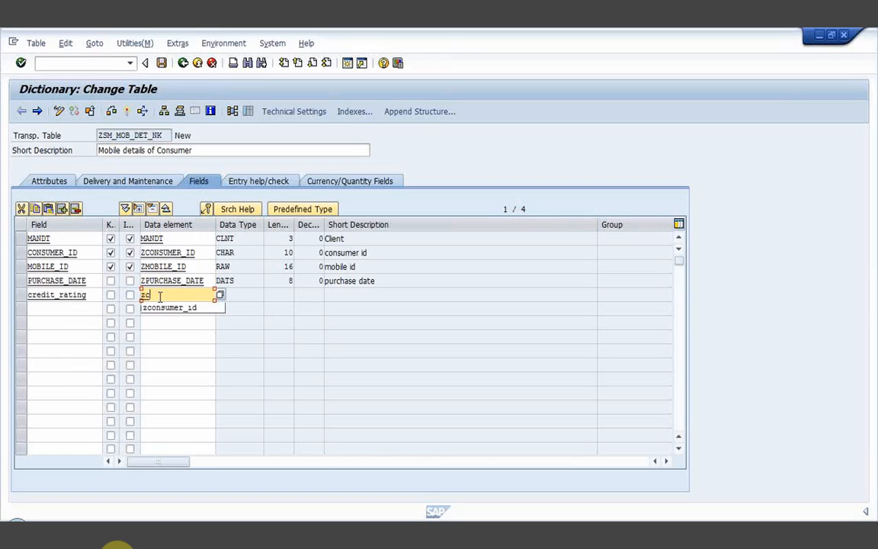
{"action": "type", "text": "redit"}
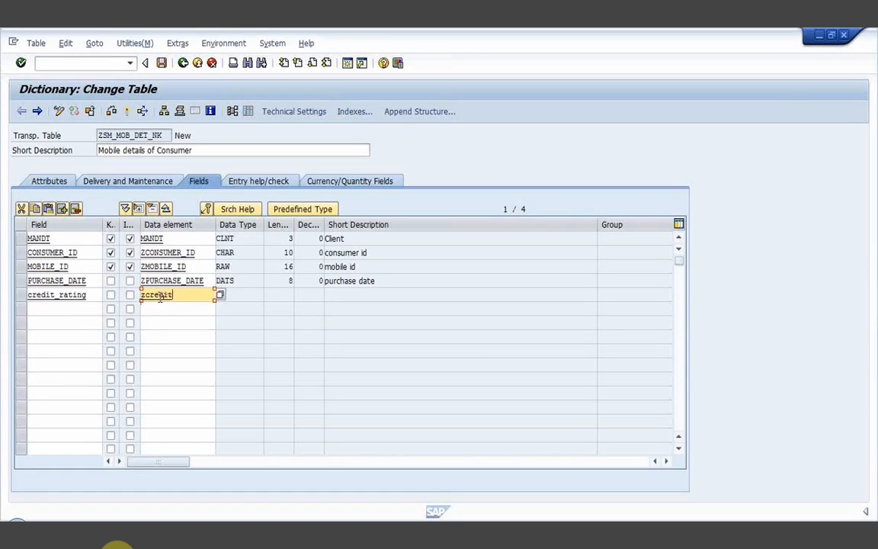
{"action": "type", "text": "_rating"}
{"action": "key", "text": "Return"}
Save the table and create the data element ZCREDIT_RATING with the short description "credit rating"
{"action": "double_click", "coordinate": [161, 298]}
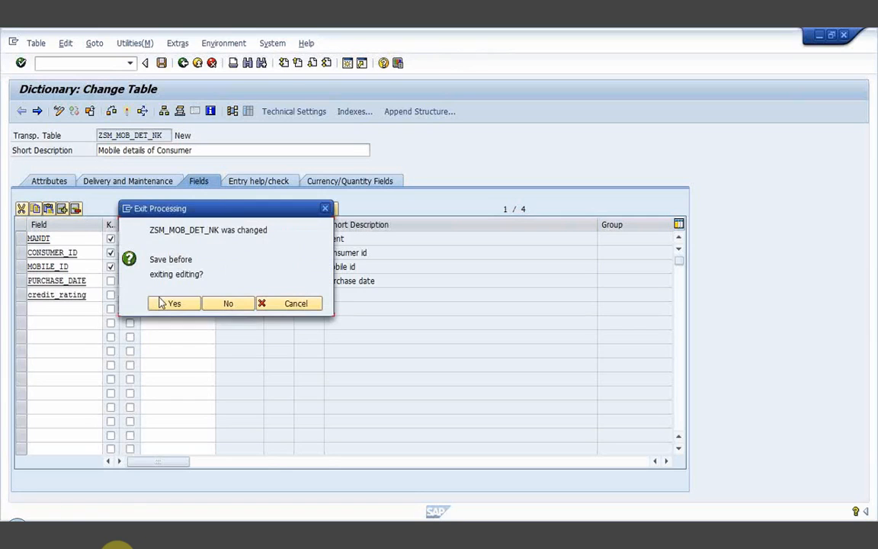
{"action": "left_click", "coordinate": [172, 304]}
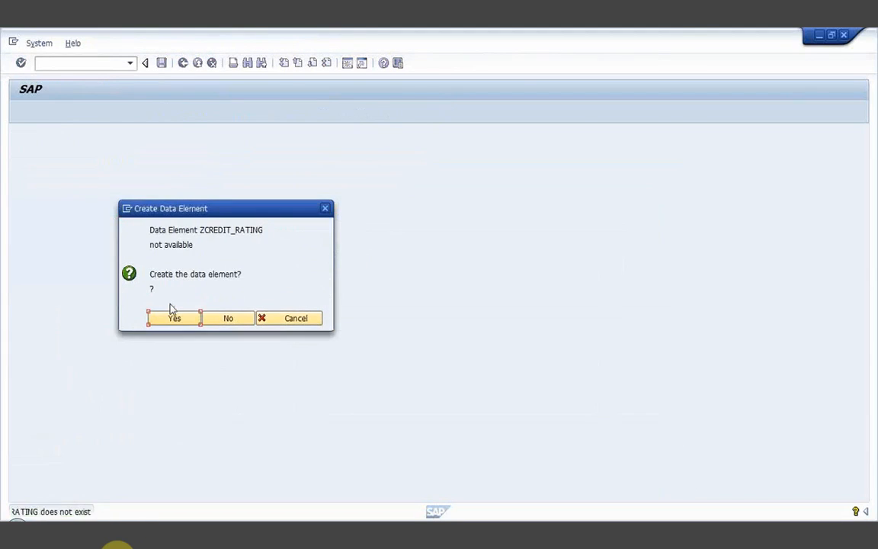
{"action": "left_click", "coordinate": [175, 320]}
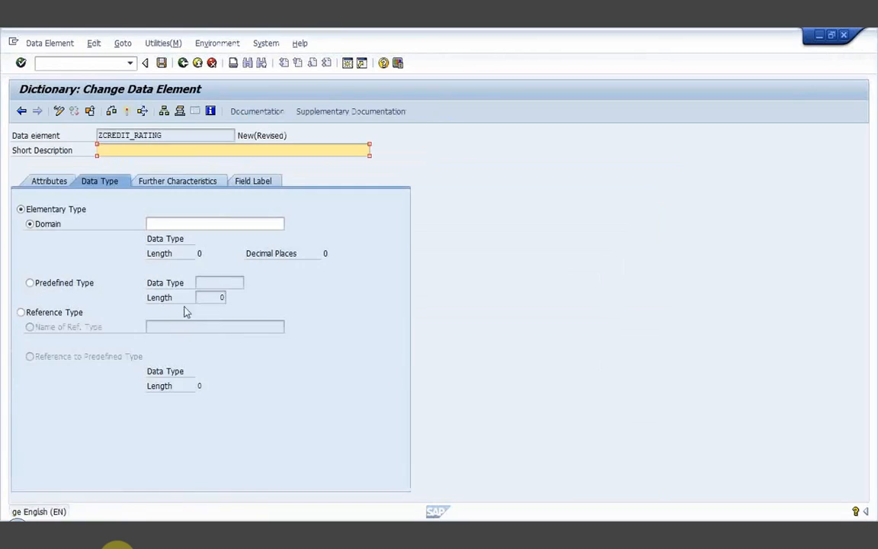
{"action": "type", "text": "cred"}
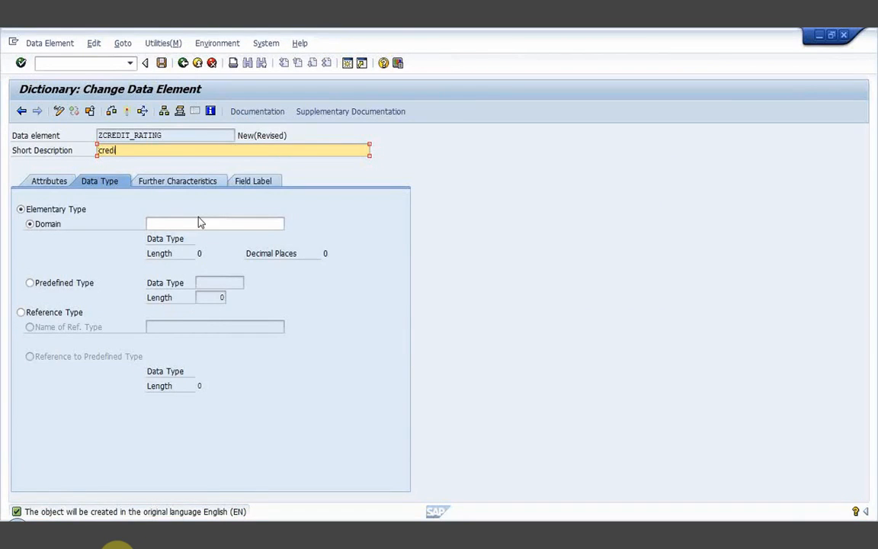
{"action": "type", "text": "it rating"}
Give data element ZCREDIT_RATING the predefined type char with length 2
{"action": "left_click", "coordinate": [31, 285]}
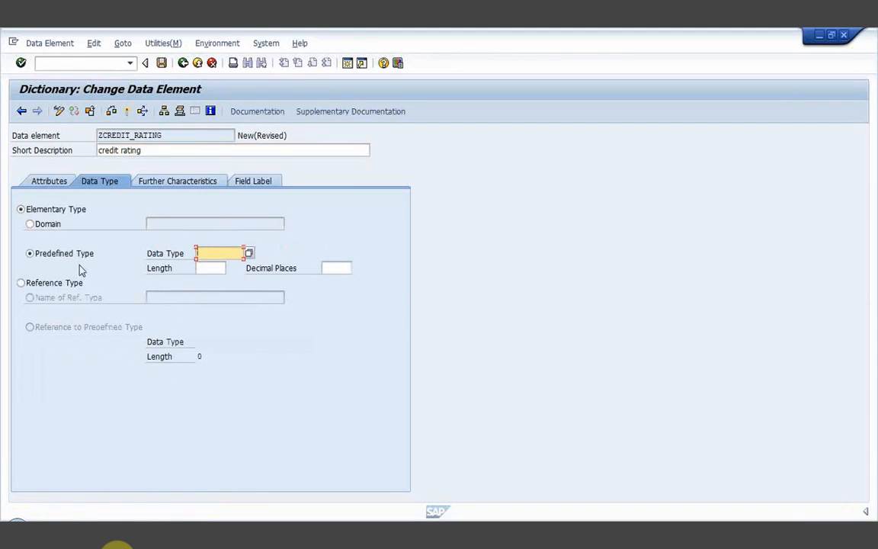
{"action": "type", "text": "char2"}
{"action": "key", "text": "BackSpace"}
{"action": "key", "text": "Tab"}
{"action": "type", "text": "2"}
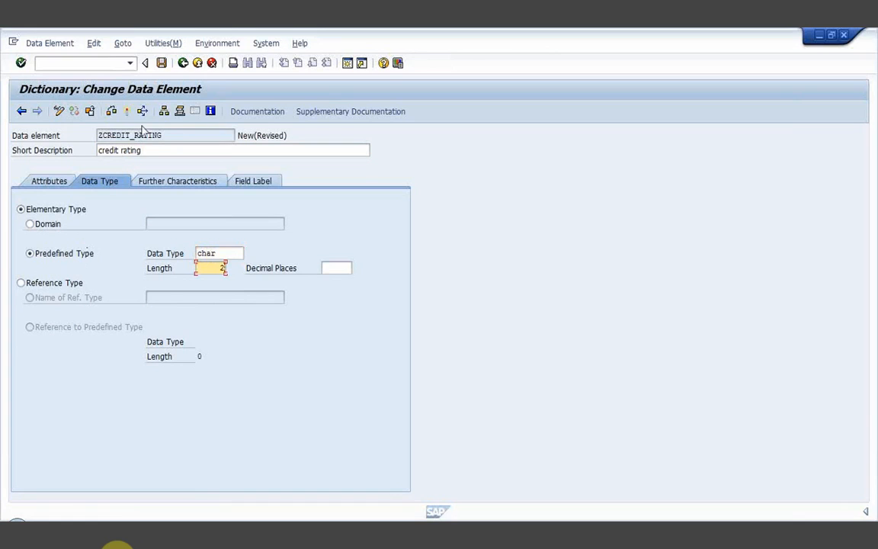
Save data element ZCREDIT_RATING in package ZZZZ under the proposed workbench request and acknowledge the field label notice
{"action": "left_click", "coordinate": [162, 64]}
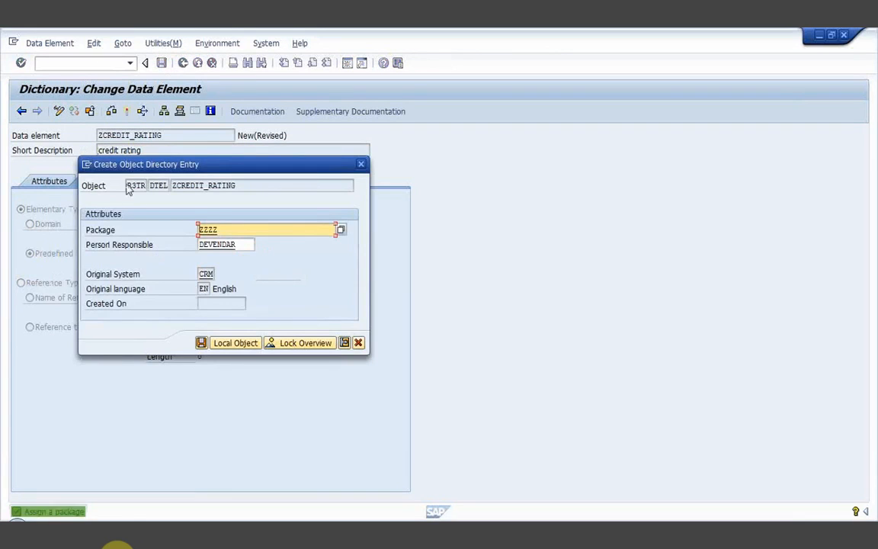
{"action": "left_click", "coordinate": [202, 344]}
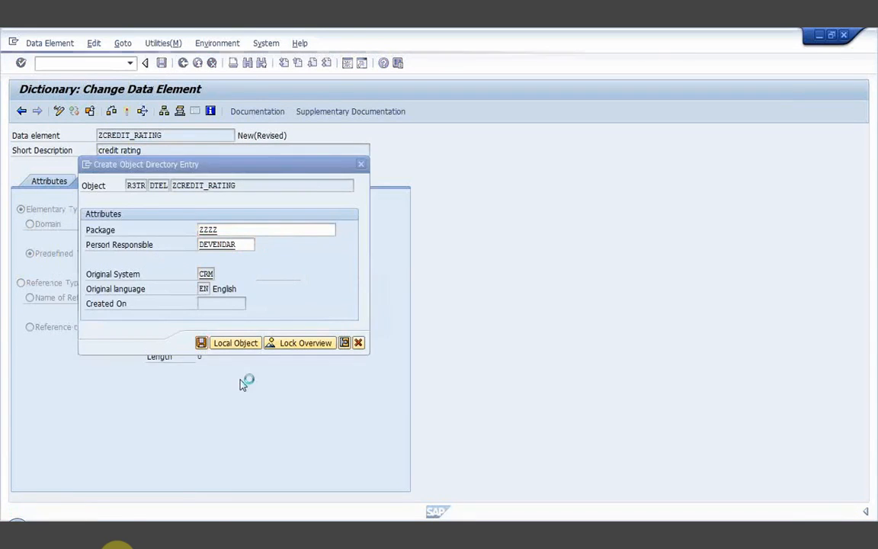
{"action": "left_click", "coordinate": [203, 254]}
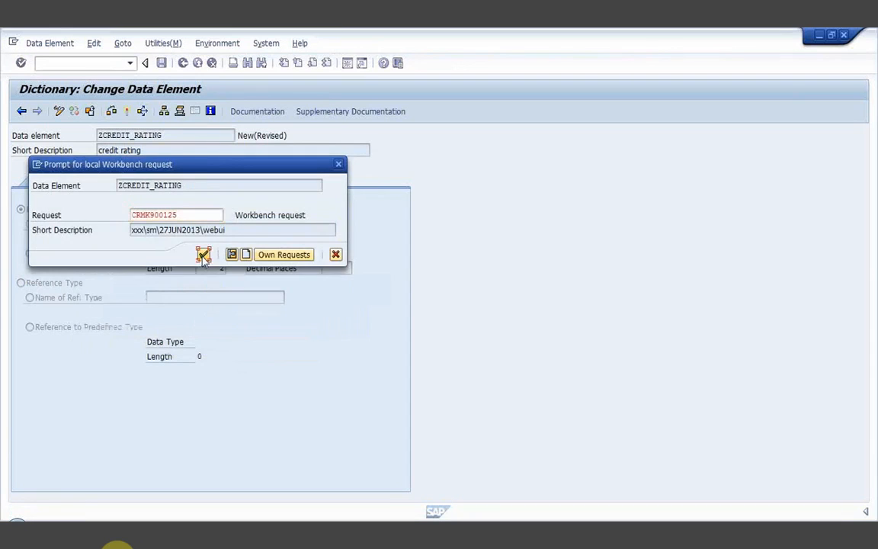
{"action": "left_click", "coordinate": [308, 402]}
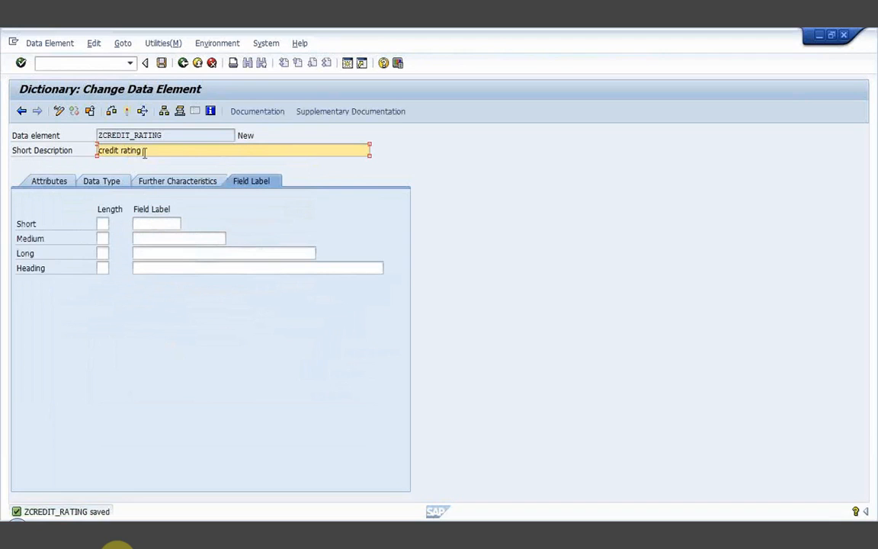
Copy the short description "credit rating" into the short field label with length 10 and the medium label with length 20
{"action": "left_click_drag", "start_coordinate": [143, 150], "coordinate": [85, 156]}
{"action": "key", "text": "ctrl+c"}
{"action": "left_click", "coordinate": [102, 223]}
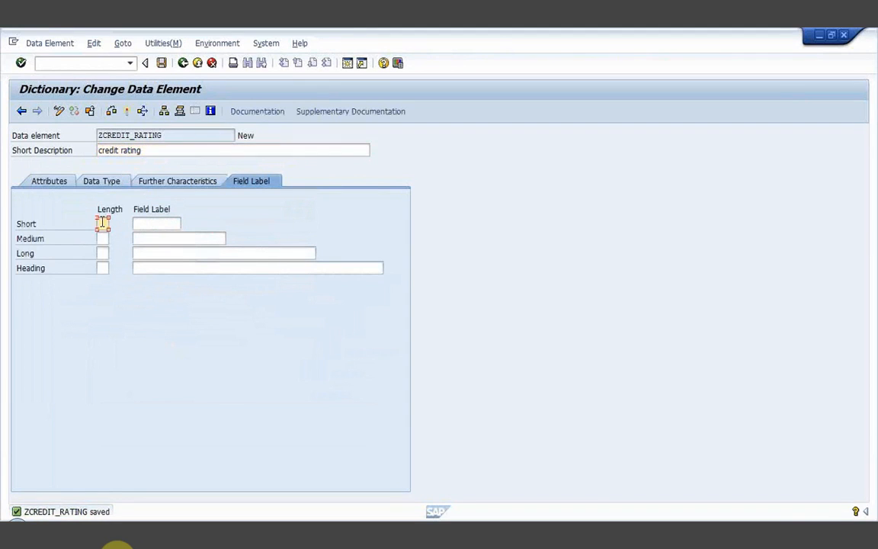
{"action": "type", "text": "10"}
{"action": "key", "text": "Tab"}
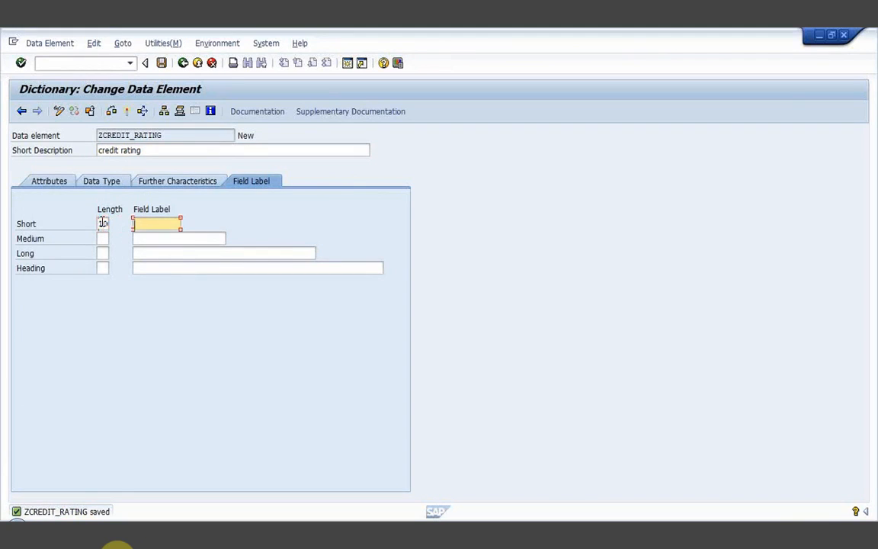
{"action": "key", "text": "ctrl+v"}
{"action": "left_click", "coordinate": [101, 239]}
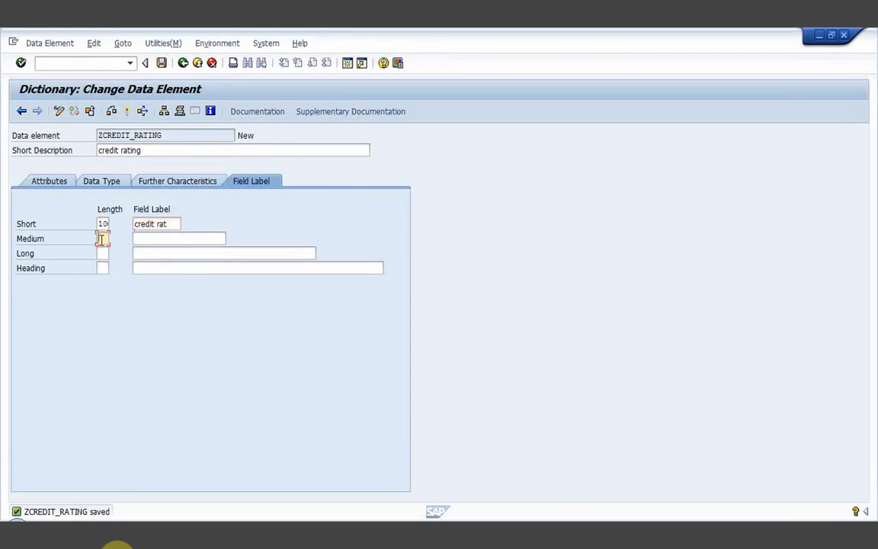
{"action": "type", "text": "20"}
{"action": "key", "text": "Tab"}
{"action": "key", "text": "ctrl+v"}
Fill the long field label with the copied text "credit rating" at length 30
{"action": "left_click", "coordinate": [103, 253]}
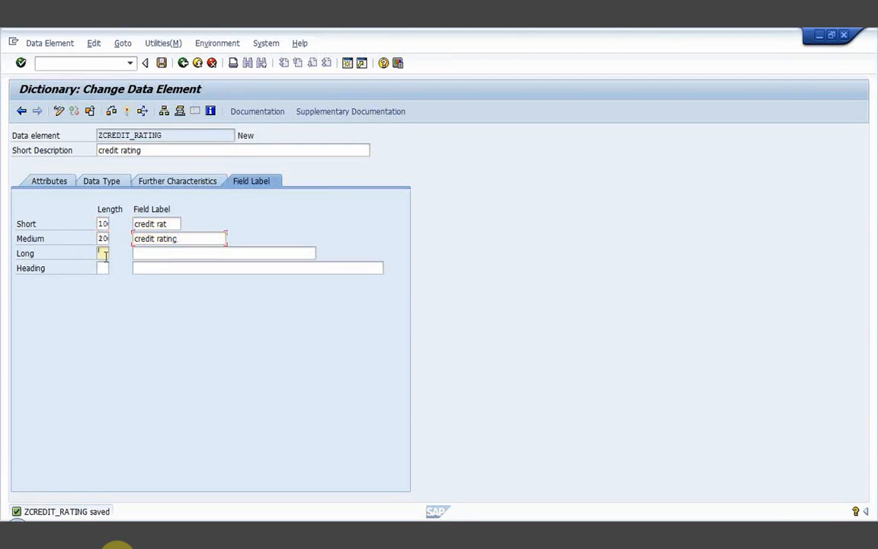
{"action": "type", "text": "35"}
{"action": "key", "text": "Tab"}
{"action": "key", "text": "ctrl+v"}
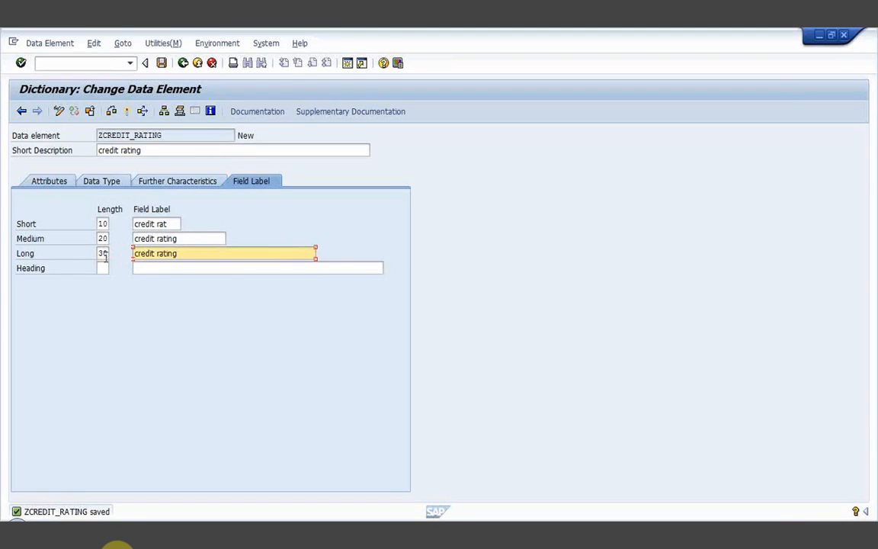
Fill the heading field label with the copied text "credit rating" at length 40 and save the data element
{"action": "left_click", "coordinate": [102, 268]}
{"action": "type", "text": "40"}
{"action": "key", "text": "Tab"}
{"action": "key", "text": "ctrl+v"}
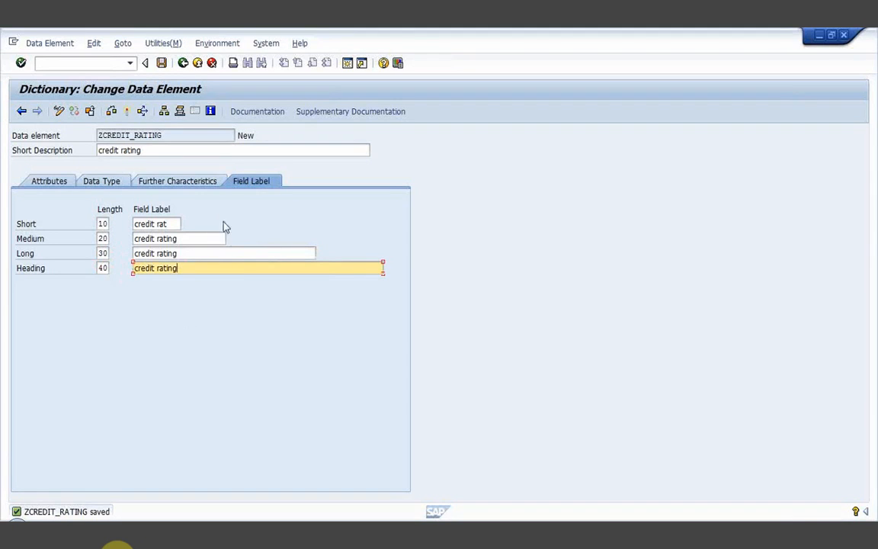
{"action": "left_click", "coordinate": [161, 63]}
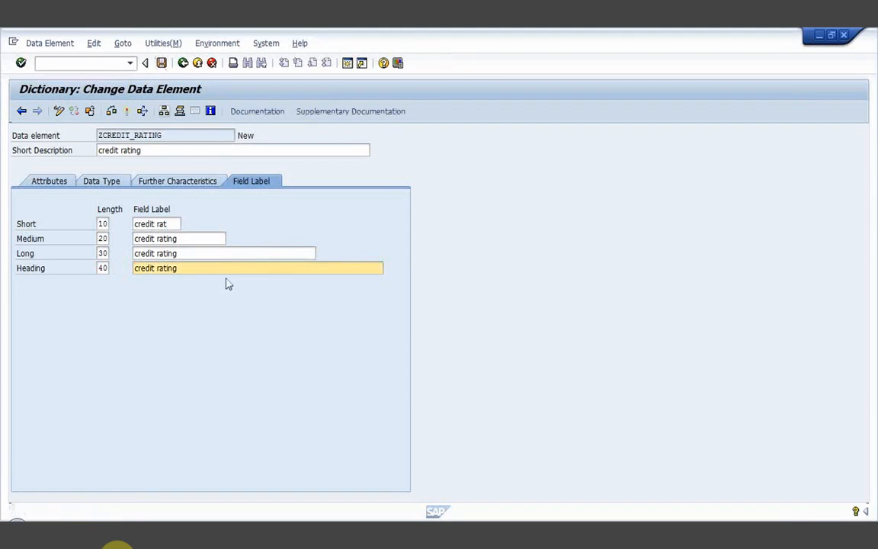
Check and activate data element ZCREDIT_RATING, and return to the field list of table ZSM_MOB_DET_NK
{"action": "left_click", "coordinate": [111, 112]}
{"action": "left_click", "coordinate": [126, 112]}
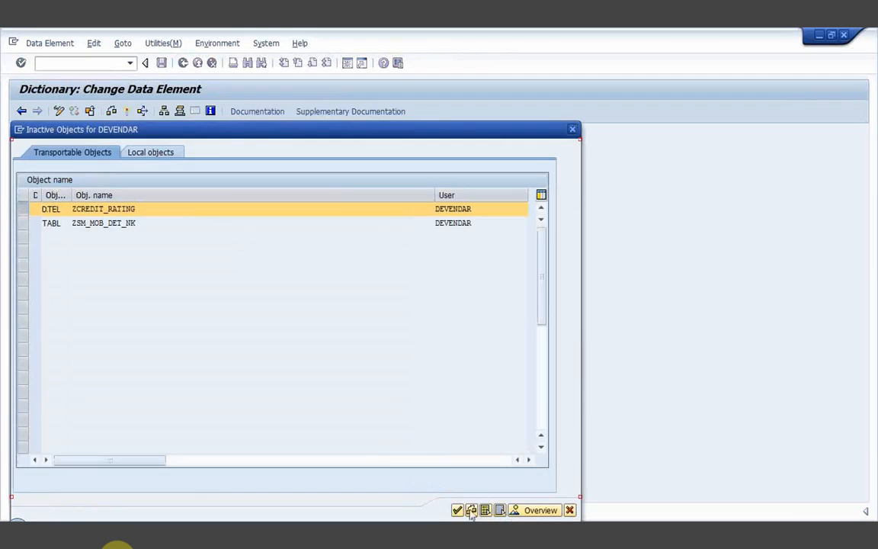
{"action": "left_click", "coordinate": [457, 510]}
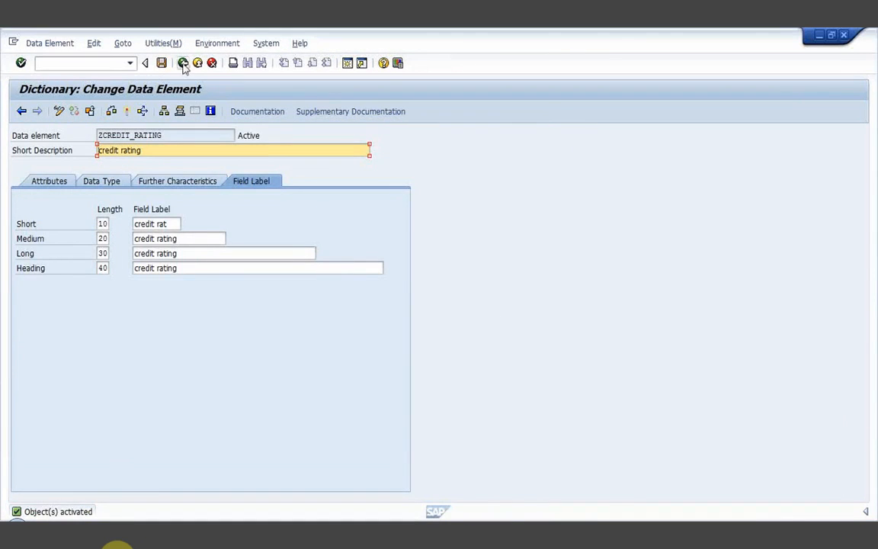
{"action": "left_click", "coordinate": [183, 63]}
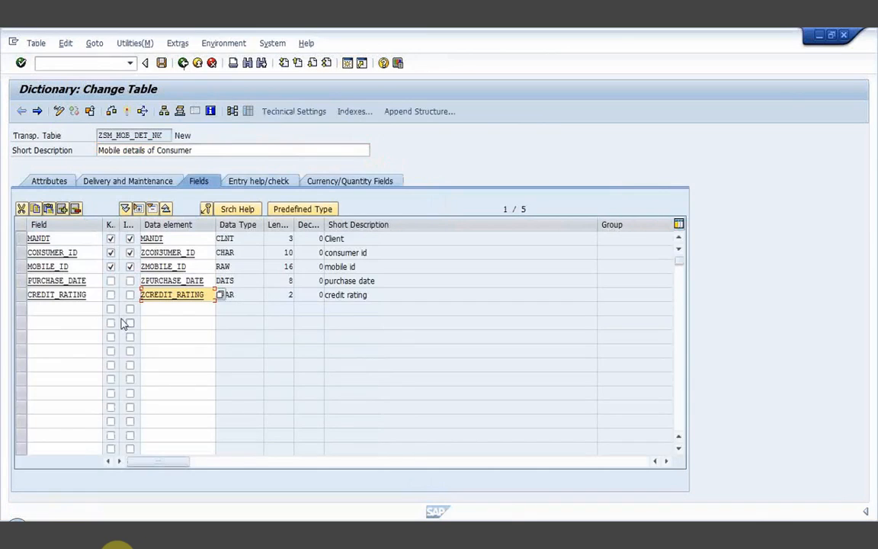
Run a consistency check on table ZSM_MOB_DET_NK and review its log
{"action": "left_click", "coordinate": [60, 309]}
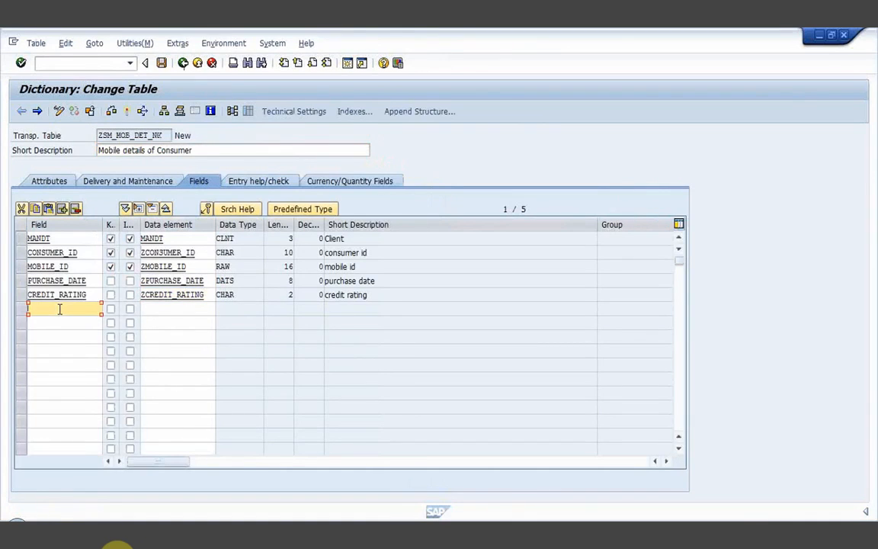
{"action": "left_click", "coordinate": [112, 111]}
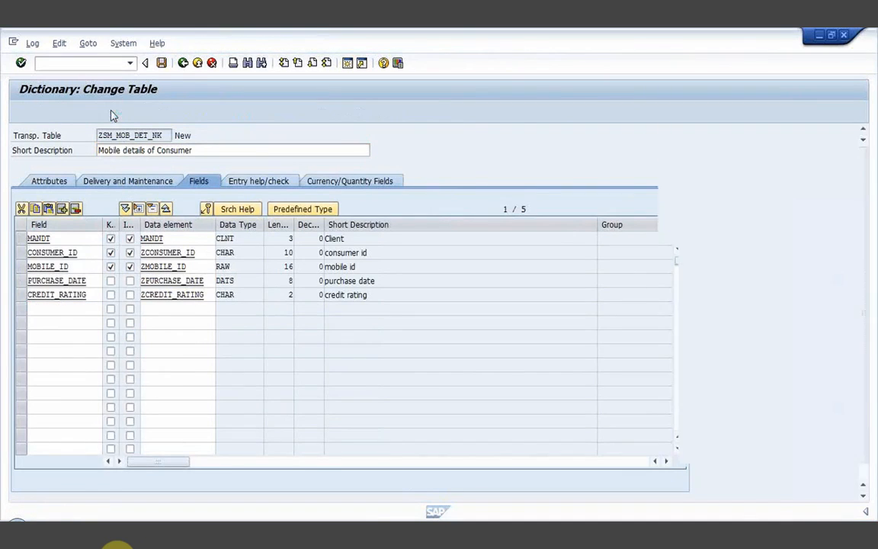
{"action": "left_click", "coordinate": [183, 64]}
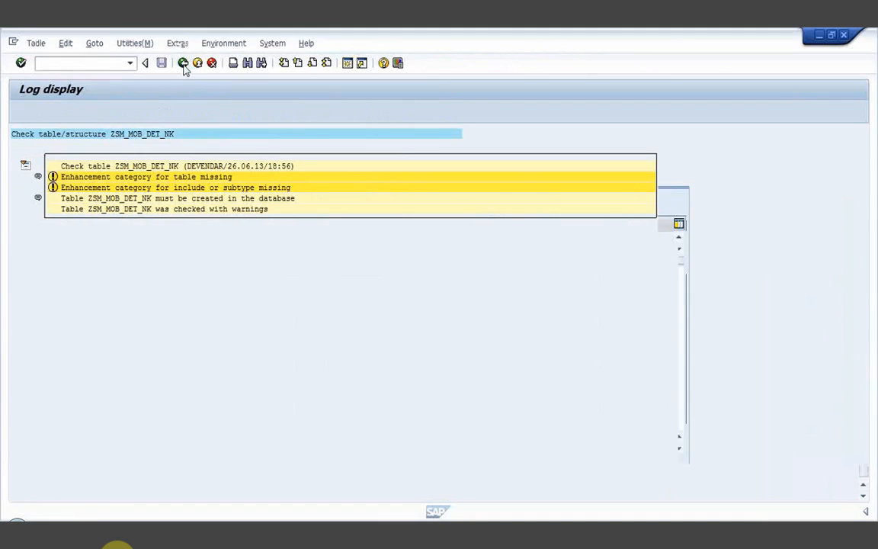
Set the table's enhancement category to Can Be Enhanced (Deep)
{"action": "left_click", "coordinate": [175, 45]}
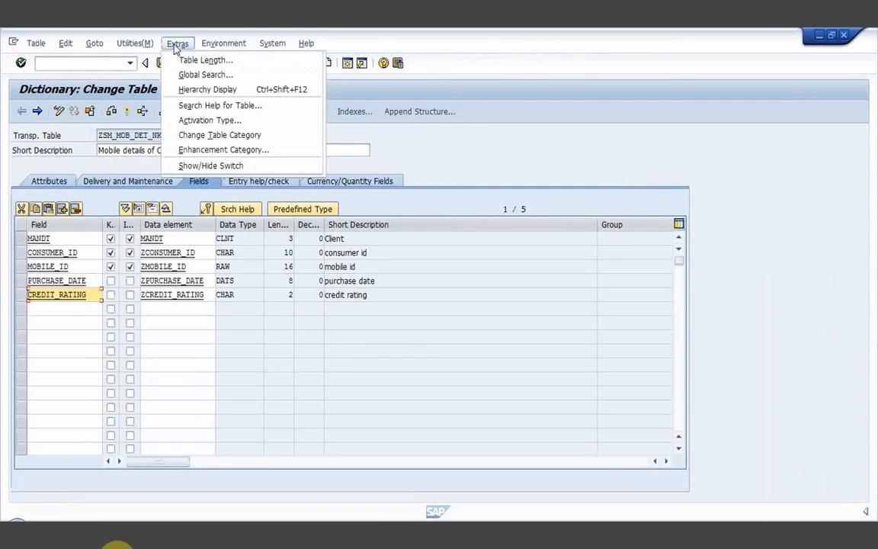
{"action": "left_click", "coordinate": [206, 150]}
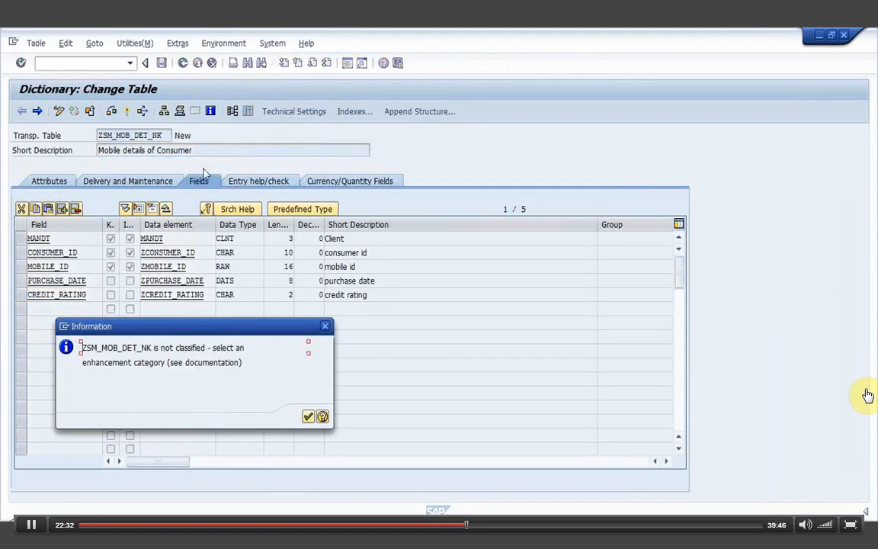
{"action": "left_click", "coordinate": [308, 417]}
{"action": "left_click", "coordinate": [73, 229]}
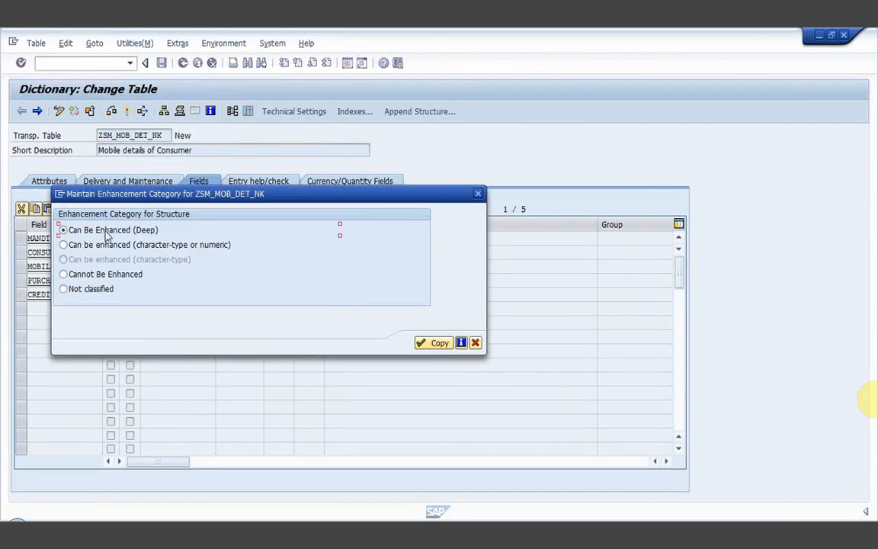
{"action": "left_click", "coordinate": [440, 344]}
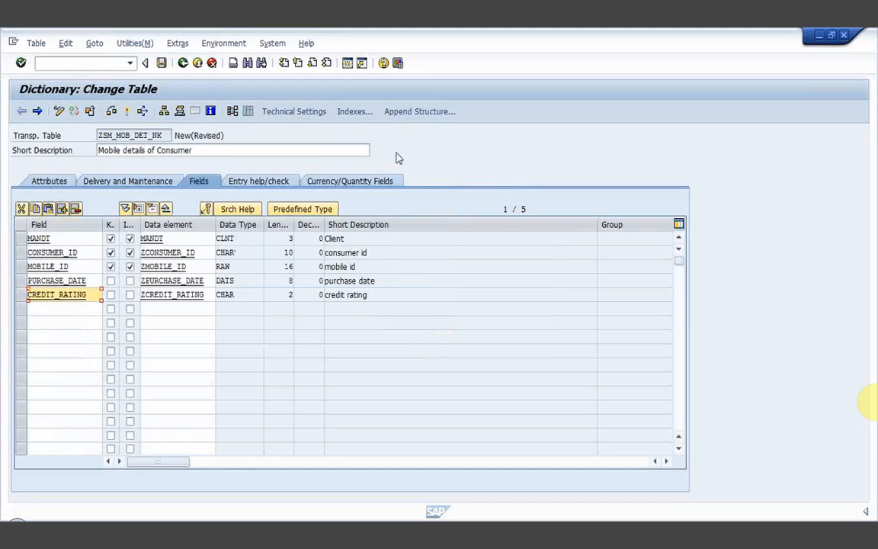
Save the table and choose data class APPL0 (master data, transparent tables) in its technical settings
{"action": "left_click", "coordinate": [297, 111]}
{"action": "left_click", "coordinate": [175, 303]}
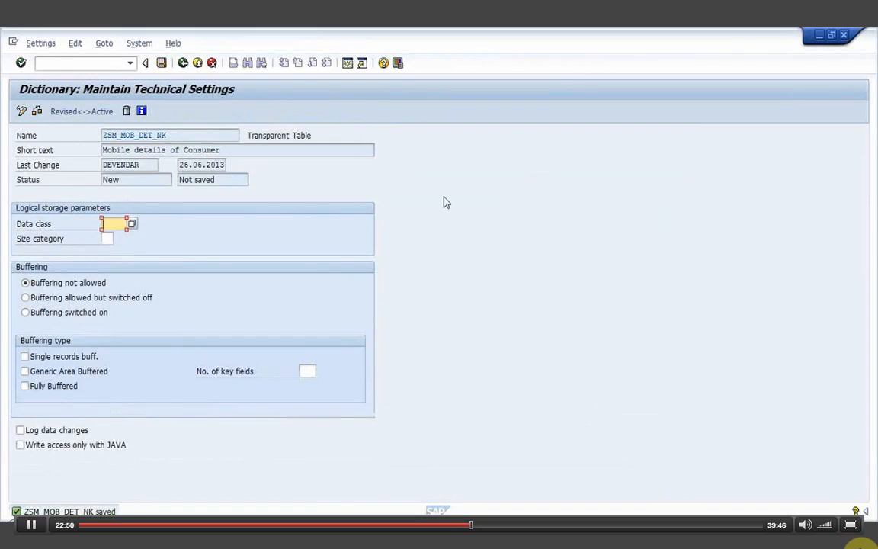
{"action": "left_click", "coordinate": [132, 223]}
{"action": "left_click", "coordinate": [133, 225]}
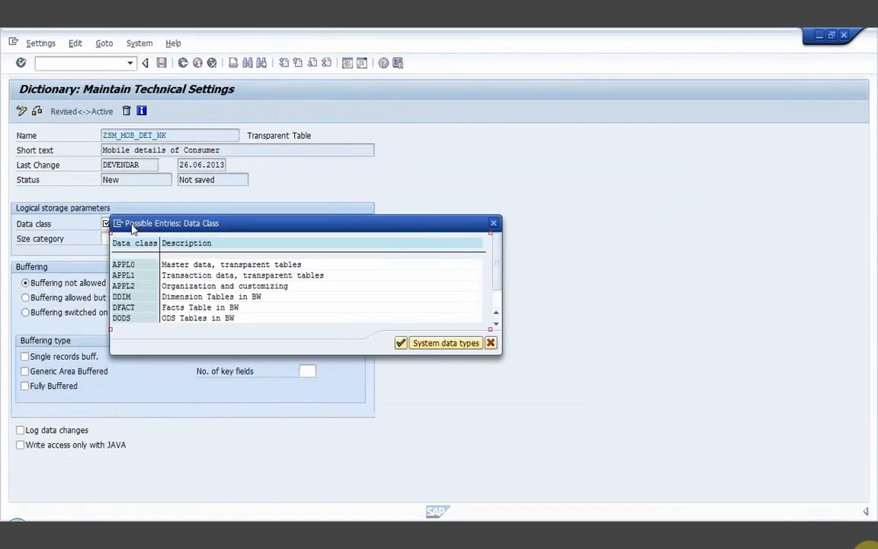
{"action": "double_click", "coordinate": [126, 265]}
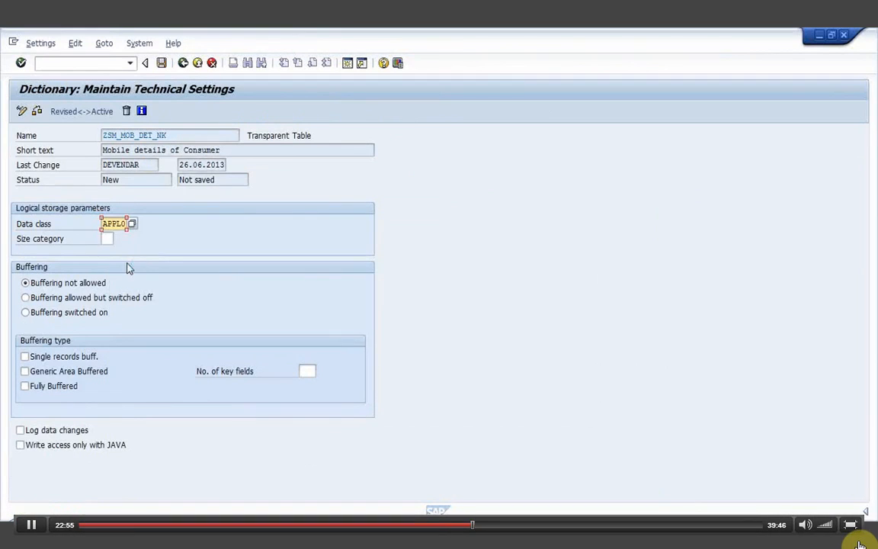
Set size category 0 for up to 9,900 records, then save the technical settings and the table
{"action": "left_click", "coordinate": [111, 239]}
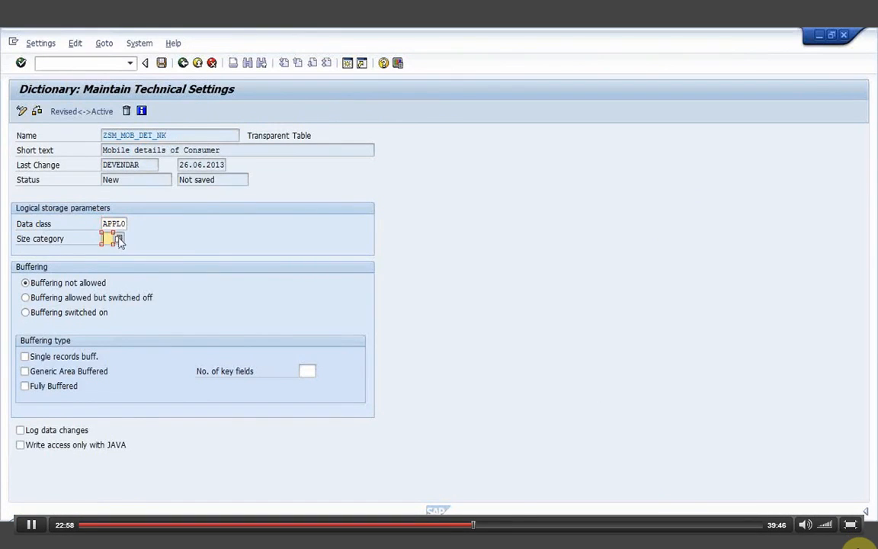
{"action": "left_click", "coordinate": [119, 240]}
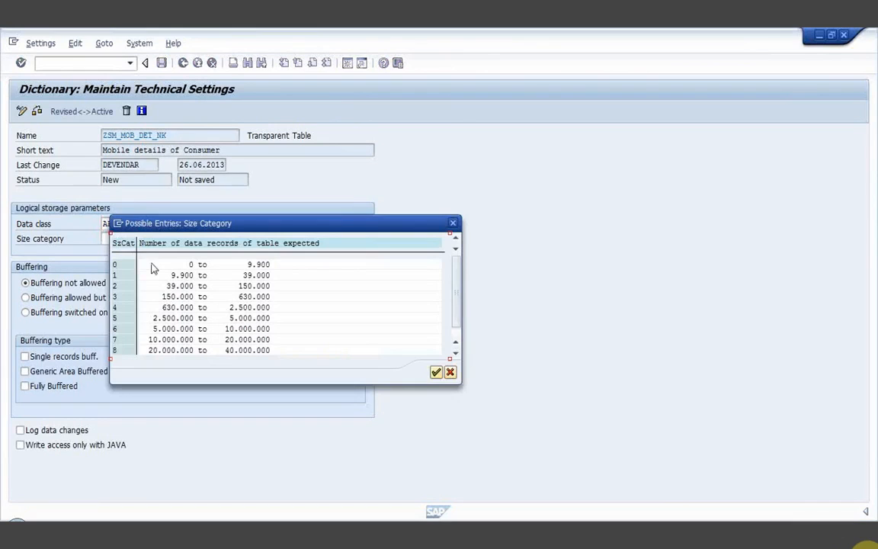
{"action": "double_click", "coordinate": [154, 265]}
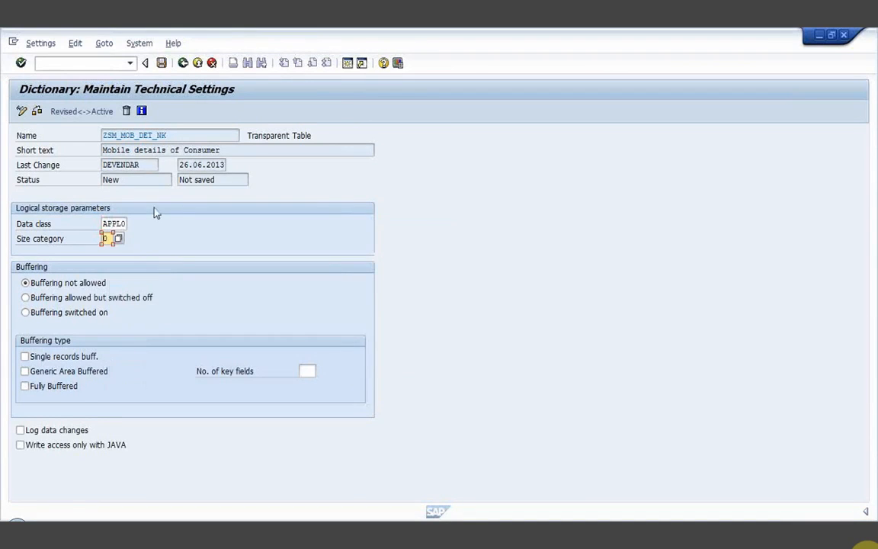
{"action": "left_click", "coordinate": [162, 63]}
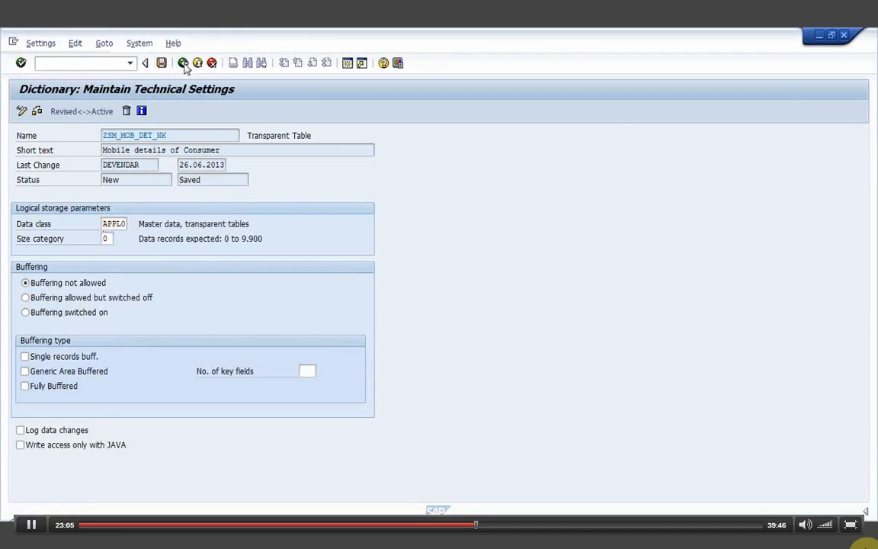
{"action": "left_click", "coordinate": [184, 64]}
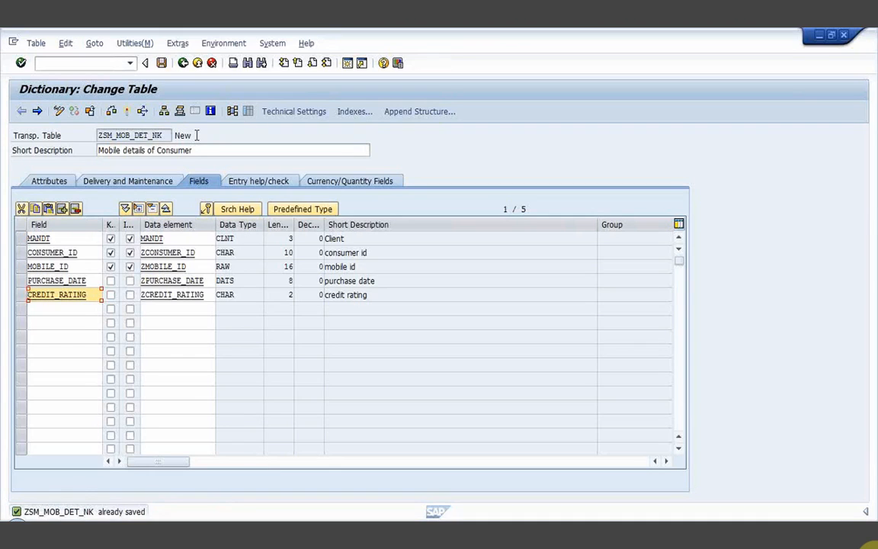
{"action": "left_click", "coordinate": [161, 63]}
Return to the dictionary's initial screen and create a new database table named ZSM_SIM_DET_NK
{"action": "left_click_drag", "start_coordinate": [163, 135], "coordinate": [111, 135]}
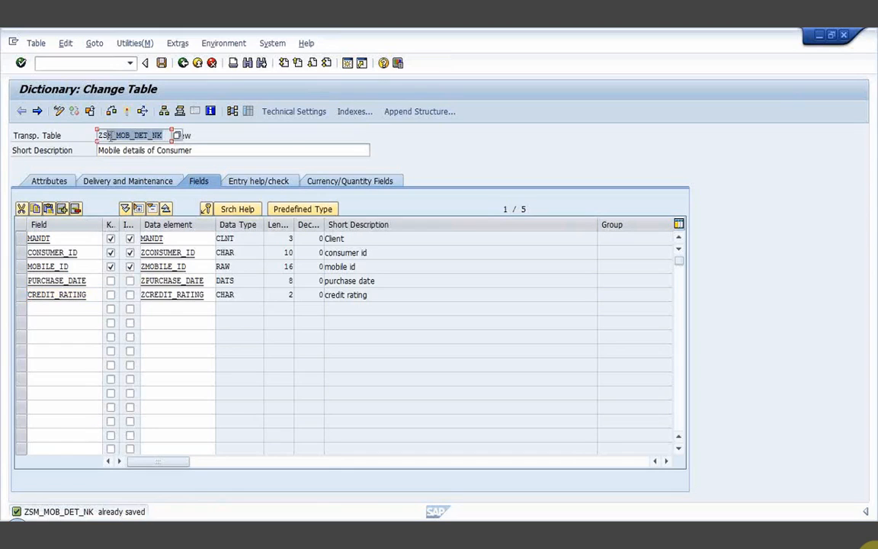
{"action": "left_click", "coordinate": [276, 134]}
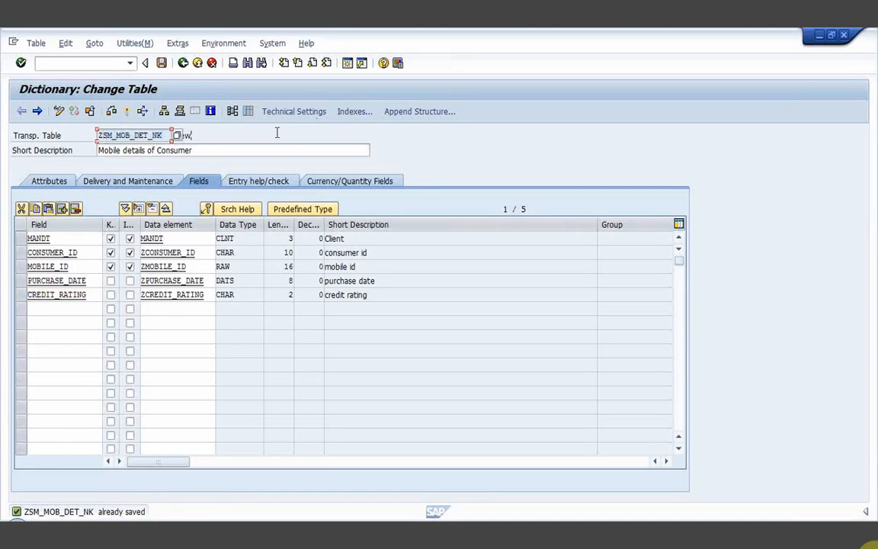
{"action": "left_click", "coordinate": [183, 65]}
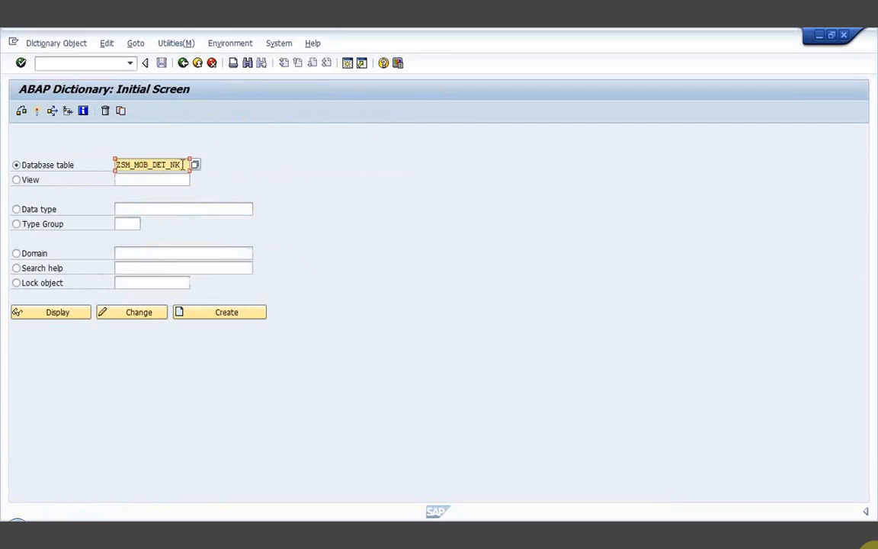
{"action": "key", "text": "BackSpace"}
{"action": "key", "text": "BackSpace"}
{"action": "key", "text": "BackSpace"}
{"action": "key", "text": "BackSpace"}
{"action": "key", "text": "BackSpace"}
{"action": "key", "text": "BackSpace"}
{"action": "key", "text": "BackSpace"}
{"action": "key", "text": "BackSpace"}
{"action": "key", "text": "BackSpace"}
{"action": "key", "text": "BackSpace"}
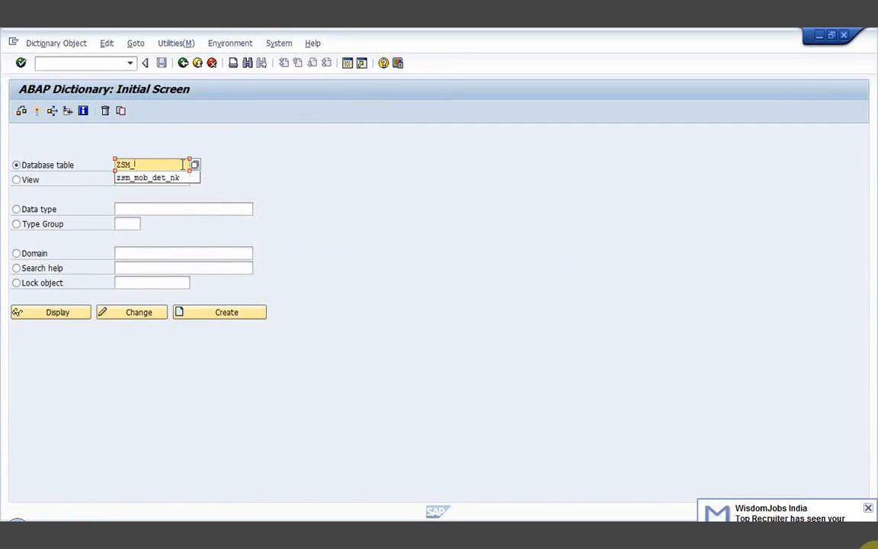
{"action": "type", "text": "SIM_DTL"}
{"action": "key", "text": "BackSpace"}
{"action": "key", "text": "BackSpace"}
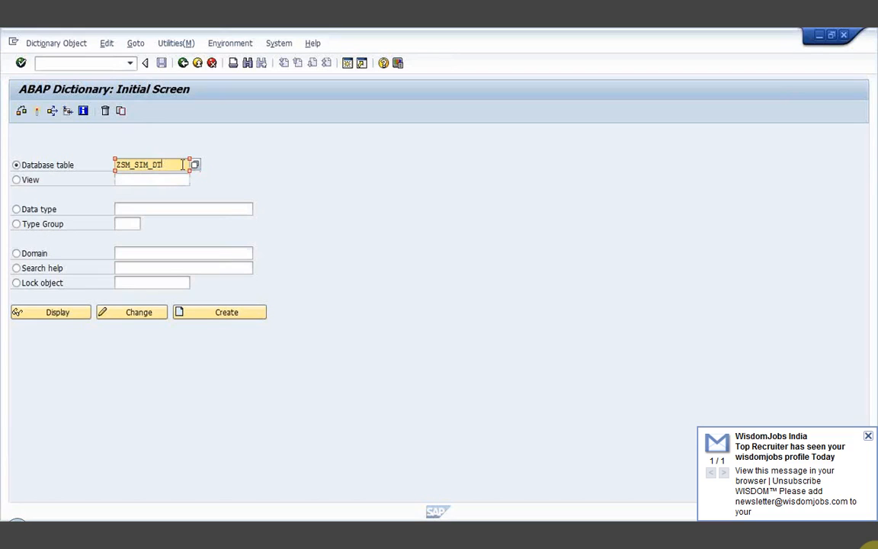
{"action": "type", "text": "et_"}
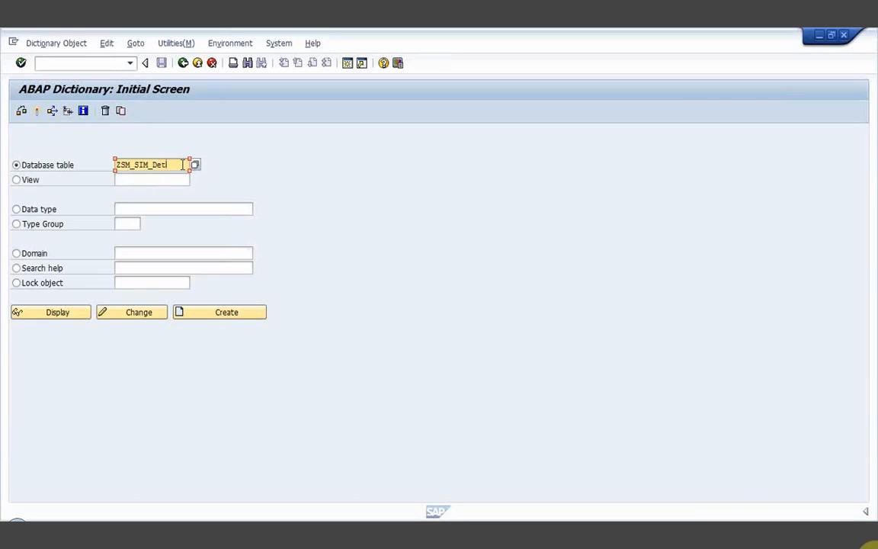
{"action": "type", "text": "NK"}
{"action": "left_click", "coordinate": [219, 313]}
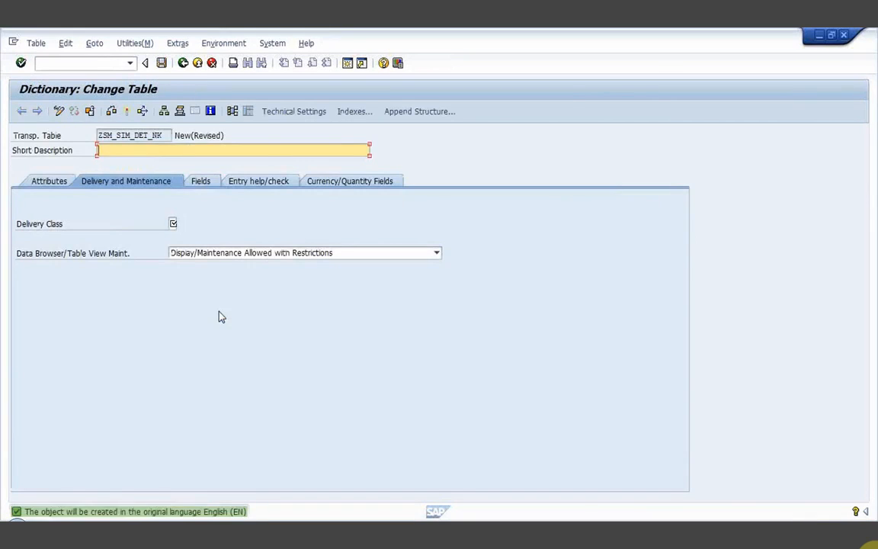
Describe the table as "Sim details", with delivery class A and Display/Maintenance Allowed
{"action": "type", "text": "S"}
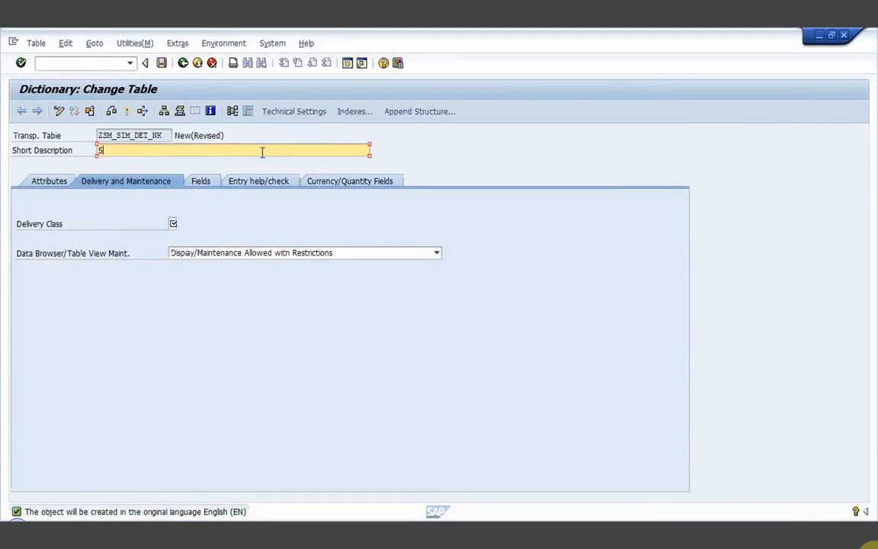
{"action": "type", "text": "im details"}
{"action": "left_click", "coordinate": [174, 225]}
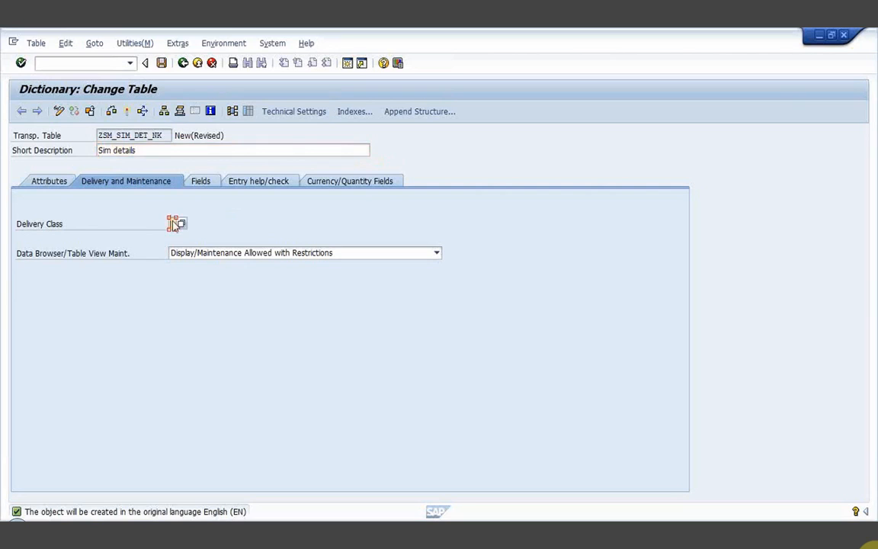
{"action": "type", "text": "A"}
{"action": "left_click", "coordinate": [176, 253]}
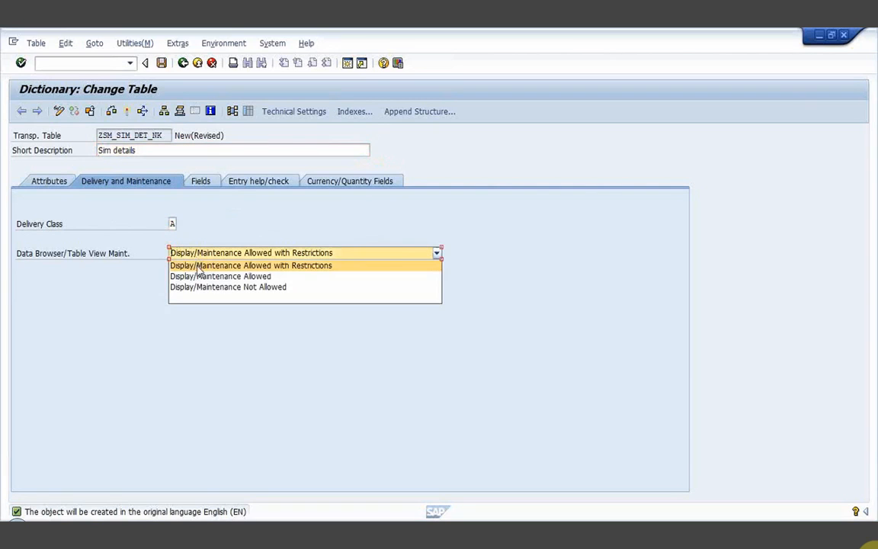
{"action": "left_click", "coordinate": [198, 276]}
Add the field mandt as a key field with initial values enabled and data element mandt
{"action": "left_click", "coordinate": [202, 182]}
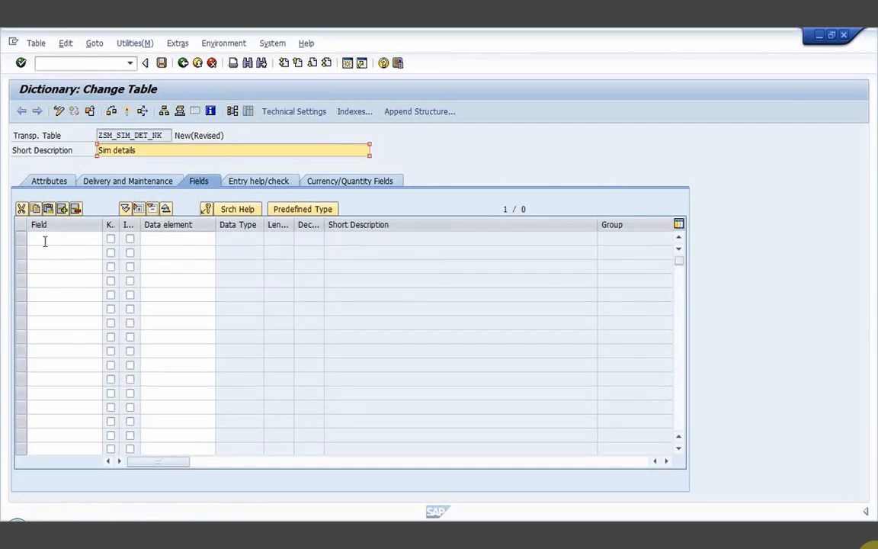
{"action": "left_click", "coordinate": [45, 241]}
{"action": "type", "text": "mandt"}
{"action": "left_click", "coordinate": [112, 239]}
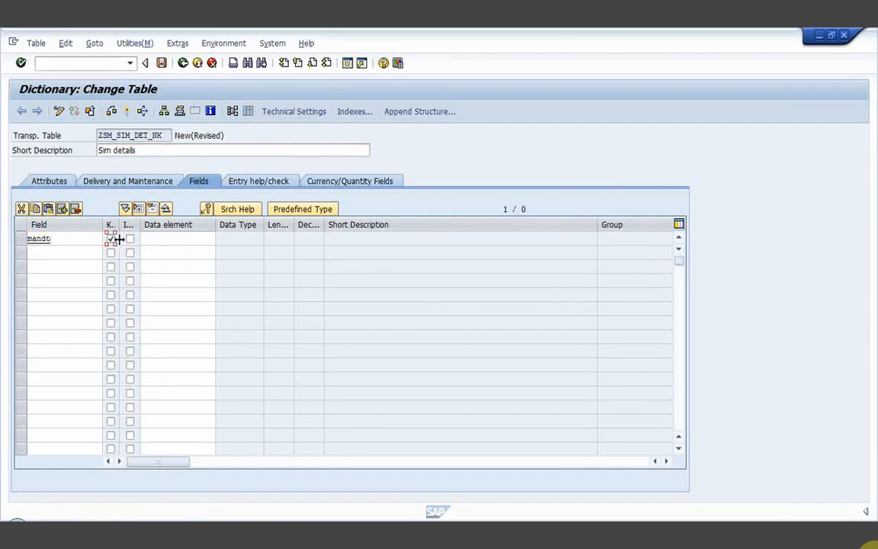
{"action": "left_click", "coordinate": [129, 239]}
{"action": "left_click", "coordinate": [168, 240]}
{"action": "type", "text": "mandt"}
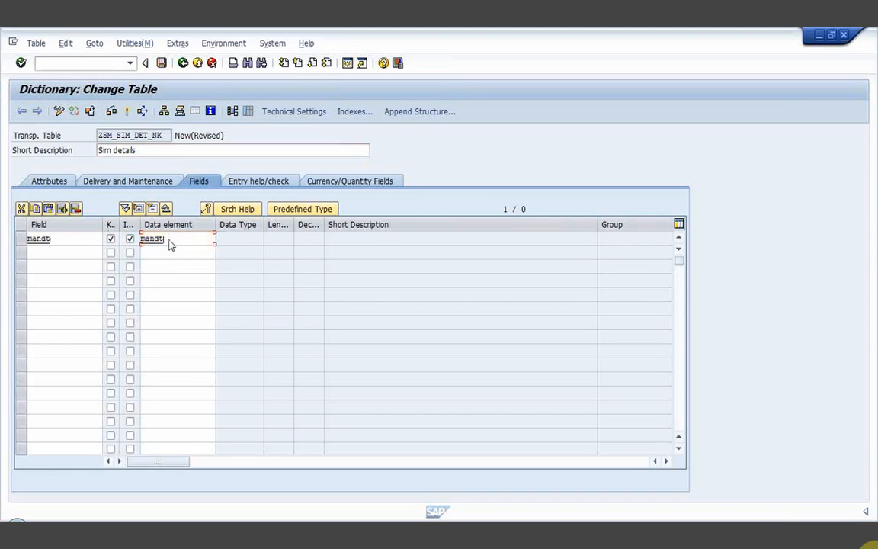
{"action": "key", "text": "Return"}
Add the field consumer_id below MANDT as a key field with initial values enabled
{"action": "left_click", "coordinate": [47, 252]}
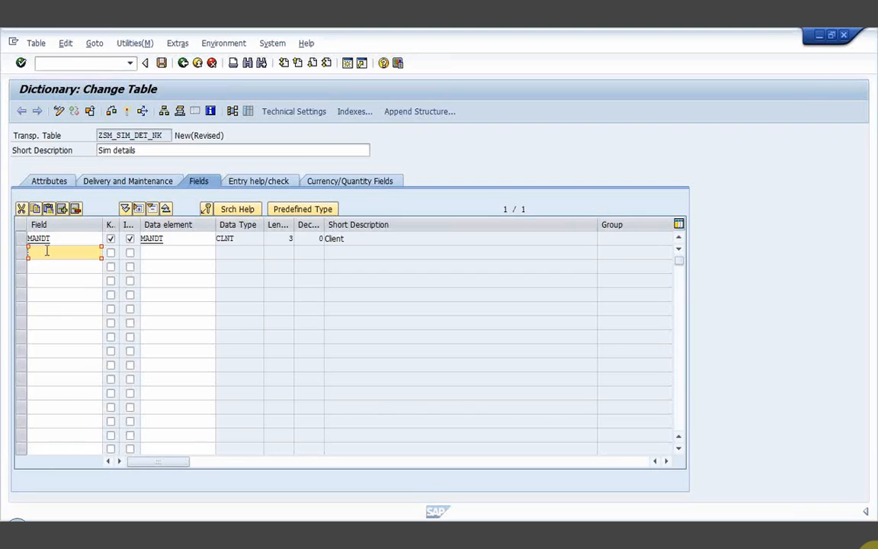
{"action": "type", "text": "co"}
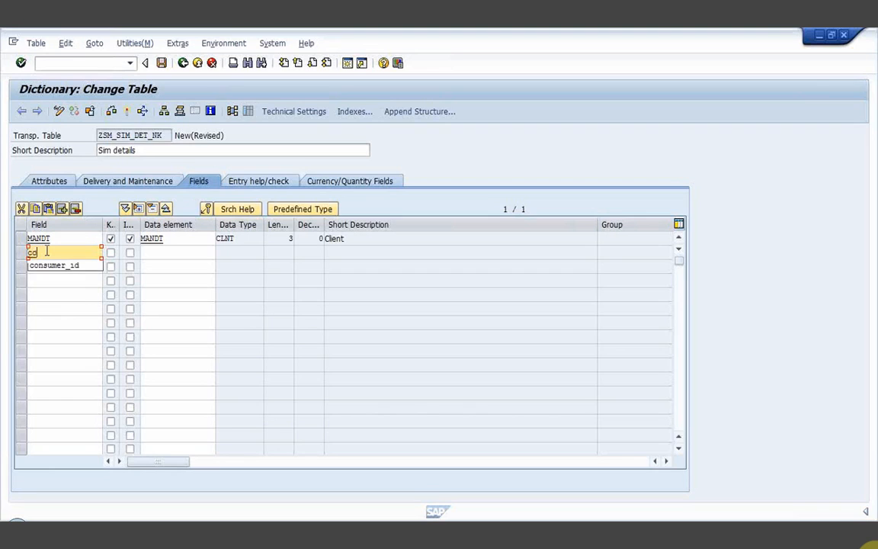
{"action": "key", "text": "Down"}
{"action": "key", "text": "Return"}
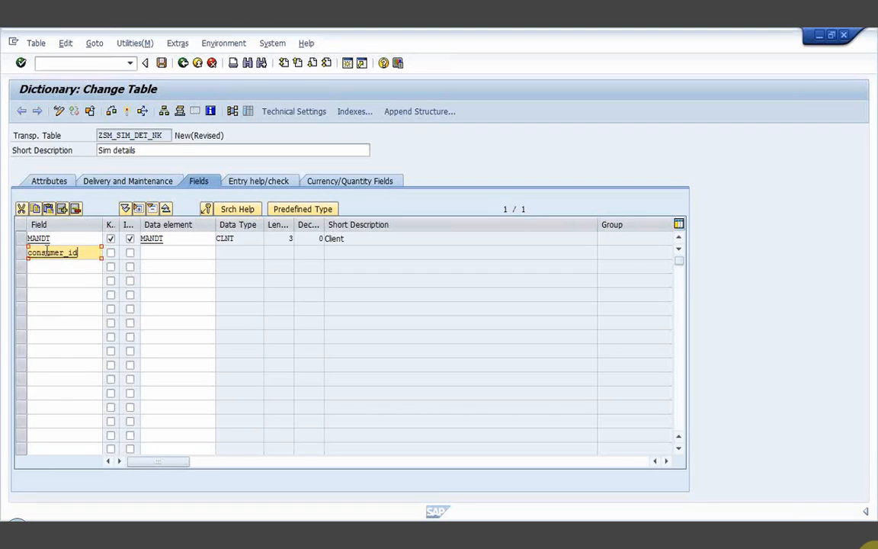
{"action": "left_click", "coordinate": [110, 252]}
{"action": "left_click", "coordinate": [130, 252]}
Assign the data element zconsumer_id to the consumer_id field and confirm the entry
{"action": "left_click", "coordinate": [150, 253]}
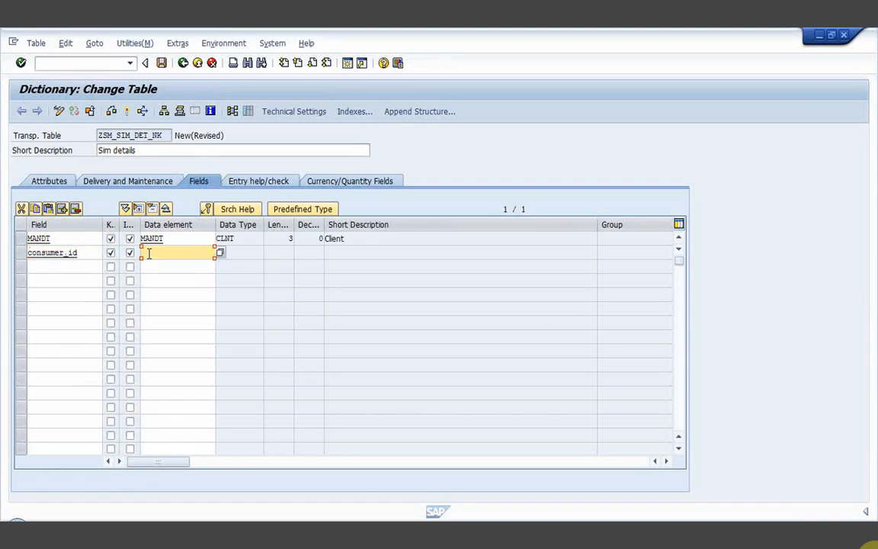
{"action": "type", "text": "z"}
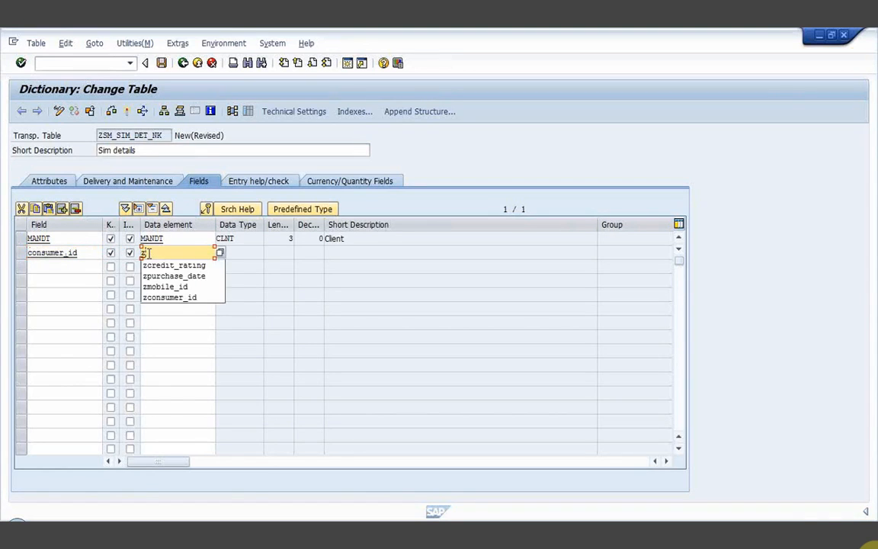
{"action": "key", "text": "Down"}
{"action": "key", "text": "Down"}
{"action": "key", "text": "Down"}
{"action": "key", "text": "Down"}
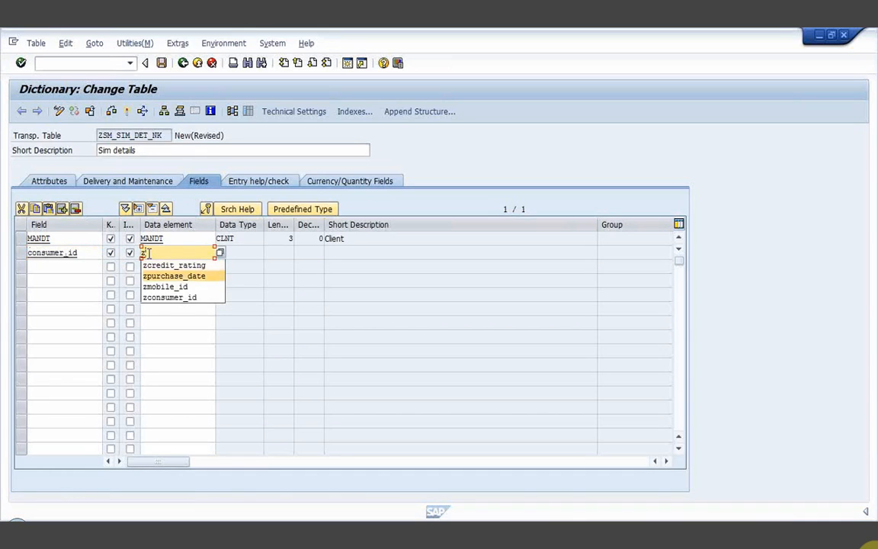
{"action": "key", "text": "Return"}
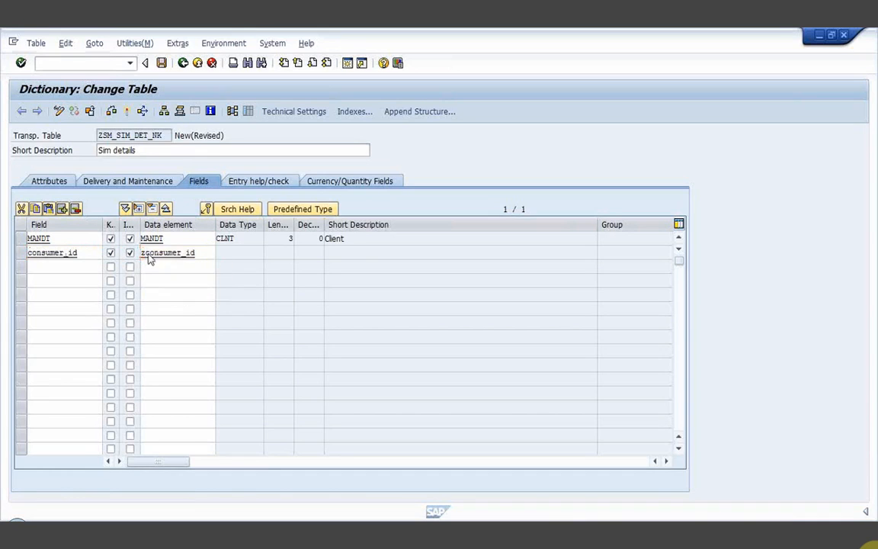
{"action": "key", "text": "Return"}
Add the field mobile_id below CONSUMER_ID as a key field with initial values enabled
{"action": "left_click", "coordinate": [69, 267]}
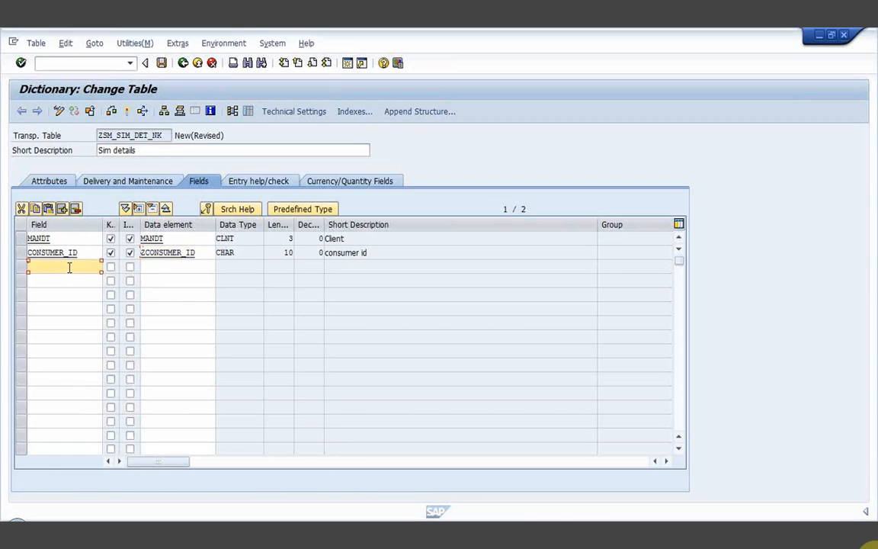
{"action": "type", "text": "mo"}
{"action": "key", "text": "Return"}
{"action": "left_click", "coordinate": [110, 266]}
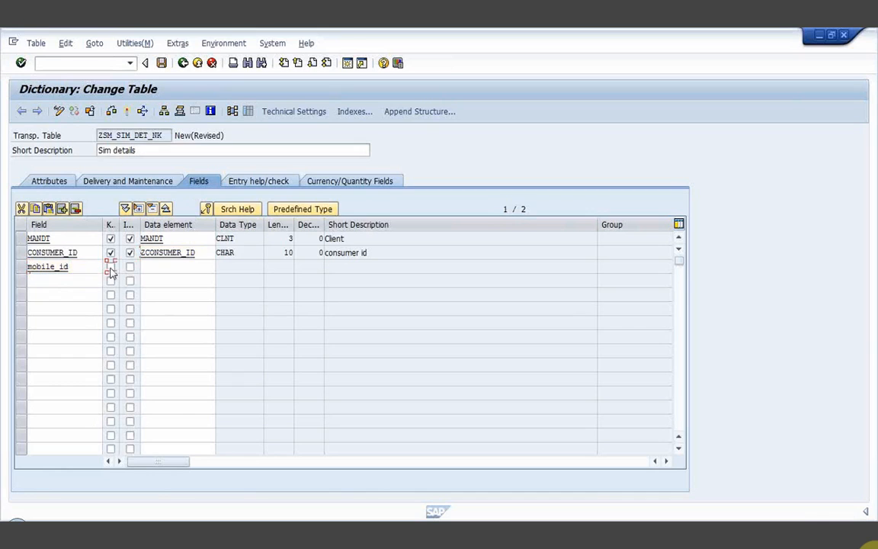
{"action": "left_click", "coordinate": [129, 266]}
Assign the data element zmobile_id to the mobile_id field and confirm the entry
{"action": "left_click", "coordinate": [145, 266]}
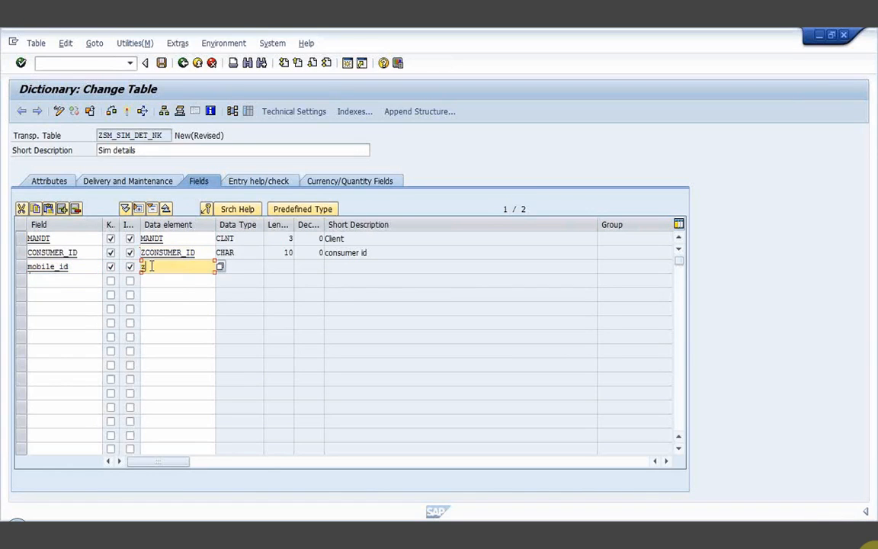
{"action": "type", "text": "z"}
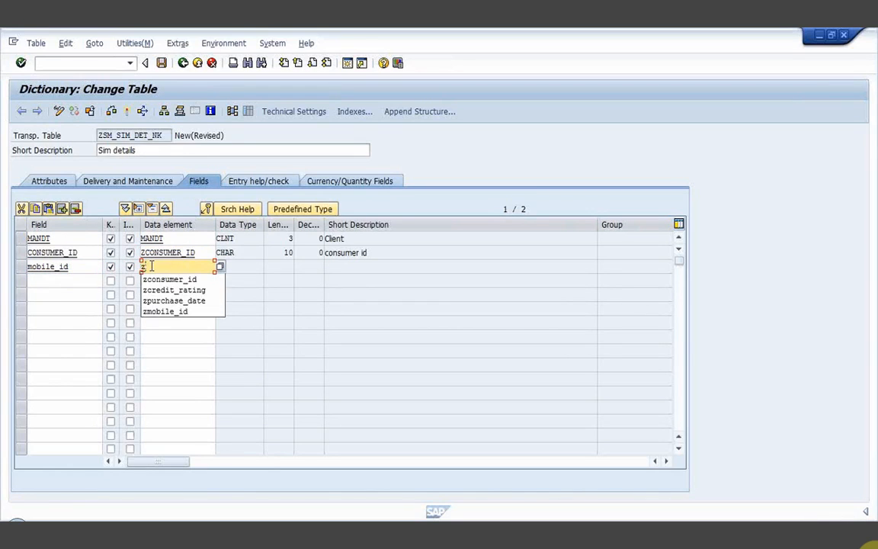
{"action": "key", "text": "Down"}
{"action": "key", "text": "Down"}
{"action": "key", "text": "Down"}
{"action": "key", "text": "Down"}
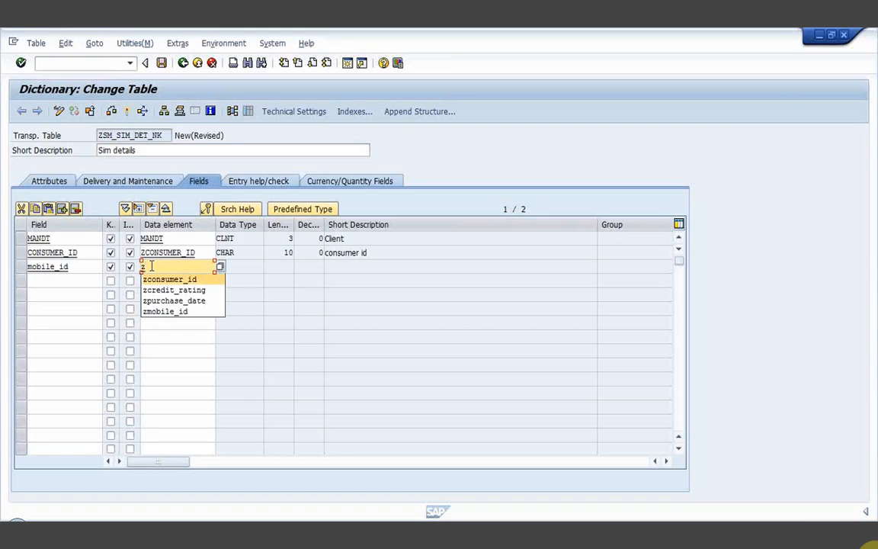
{"action": "key", "text": "Return"}
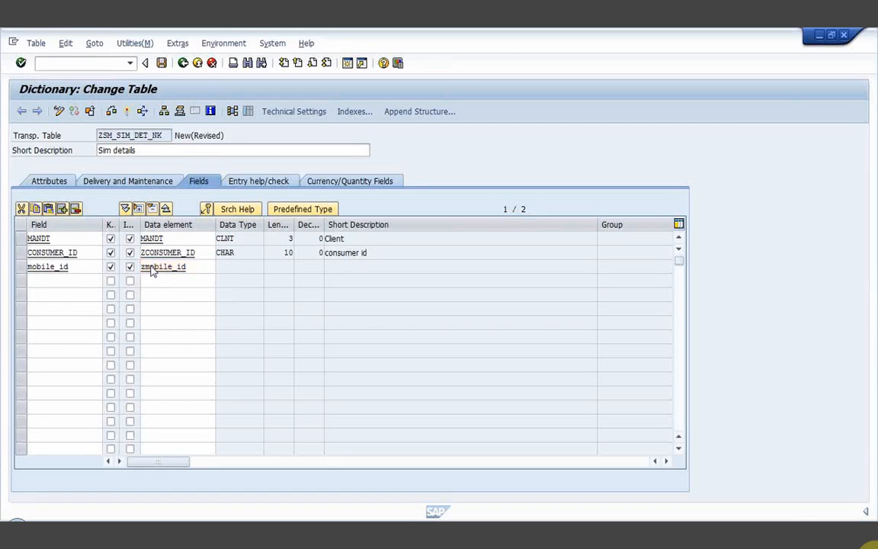
{"action": "key", "text": "Return"}
Add the key field SIM_PROvider with initial values enabled and data element zsim_provider
{"action": "left_click", "coordinate": [70, 283]}
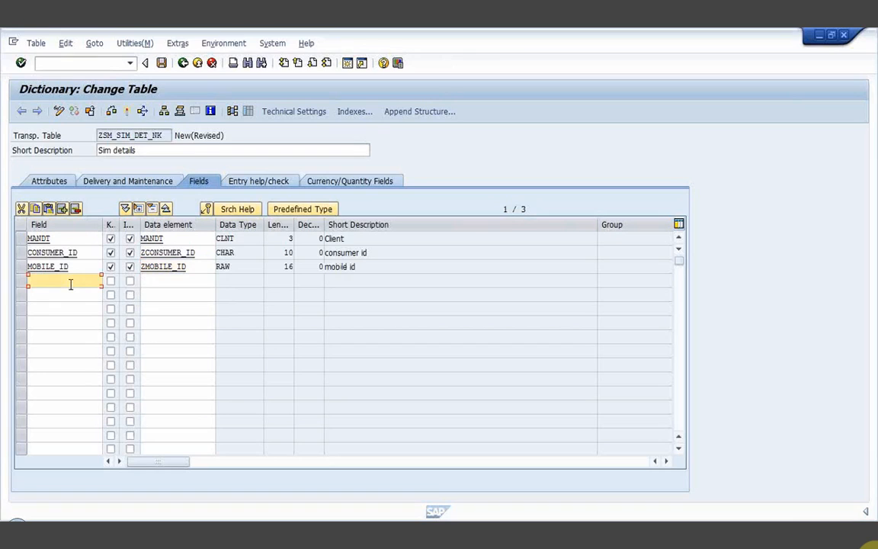
{"action": "type", "text": "SIM_PROvider"}
{"action": "left_click", "coordinate": [110, 283]}
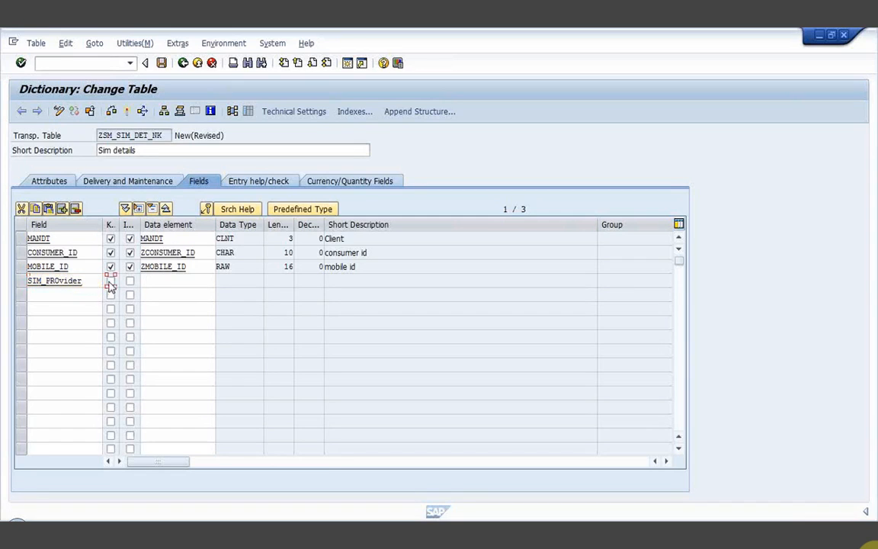
{"action": "key", "text": "Tab"}
{"action": "left_click", "coordinate": [147, 281]}
{"action": "type", "text": "zsim_provider"}
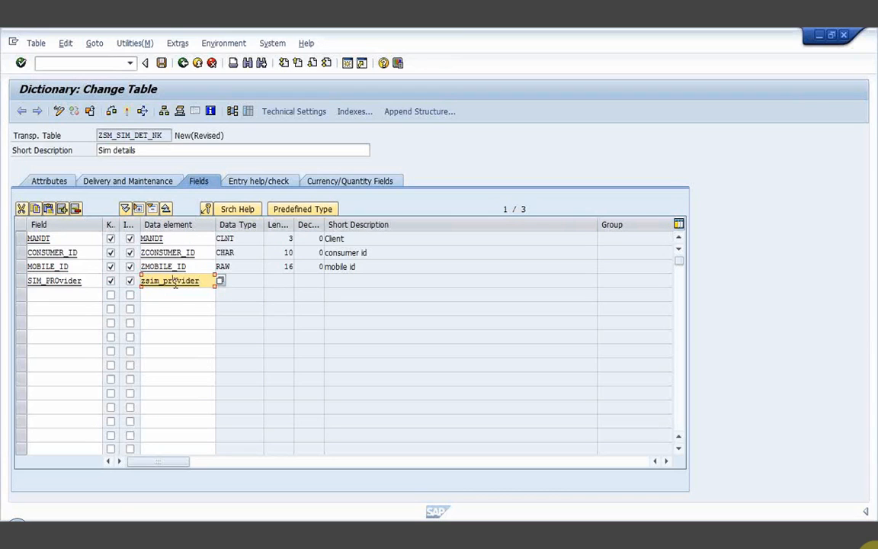
Save the table in package ZZZZ under the proposed request and start creating the data element ZSIM_PROVIDER
{"action": "double_click", "coordinate": [176, 283]}
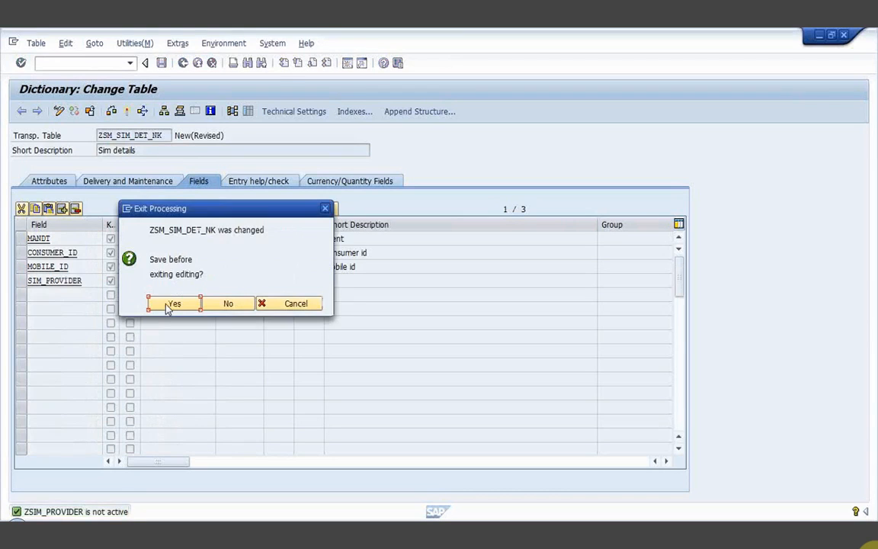
{"action": "left_click", "coordinate": [171, 303]}
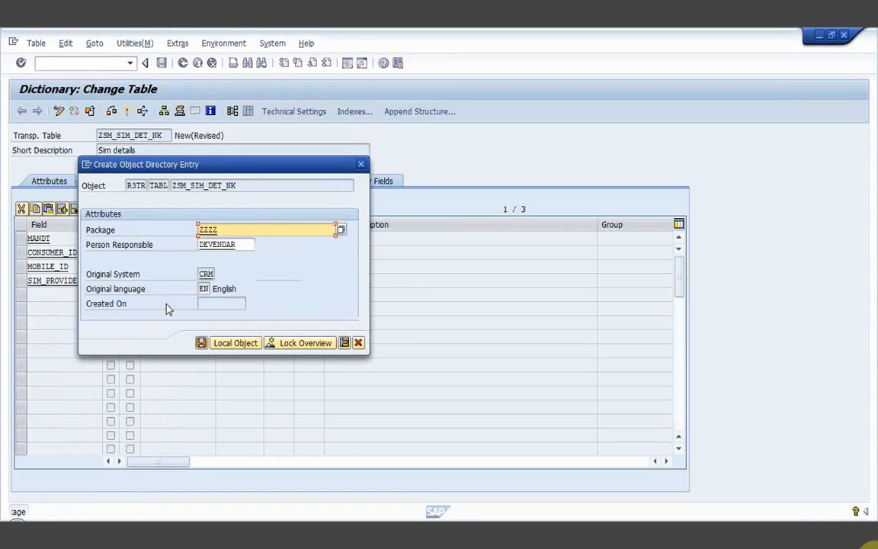
{"action": "left_click", "coordinate": [201, 343]}
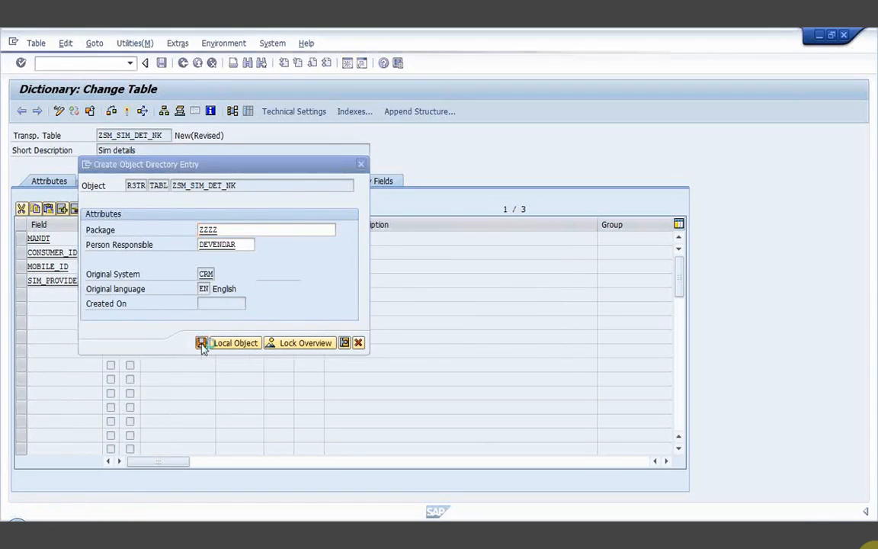
{"action": "left_click", "coordinate": [203, 254]}
{"action": "left_click", "coordinate": [171, 318]}
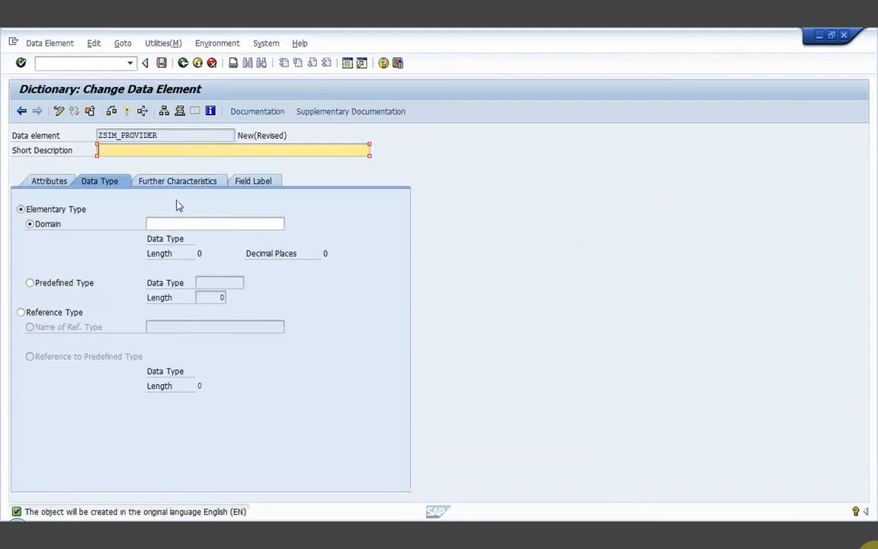
Describe the data element as "Name of the SIM Provider" and give it the predefined type char with length 10
{"action": "type", "text": "NAM"}
{"action": "key", "text": "BackSpace"}
{"action": "key", "text": "BackSpace"}
{"action": "type", "text": "ame of the SIM Provider."}
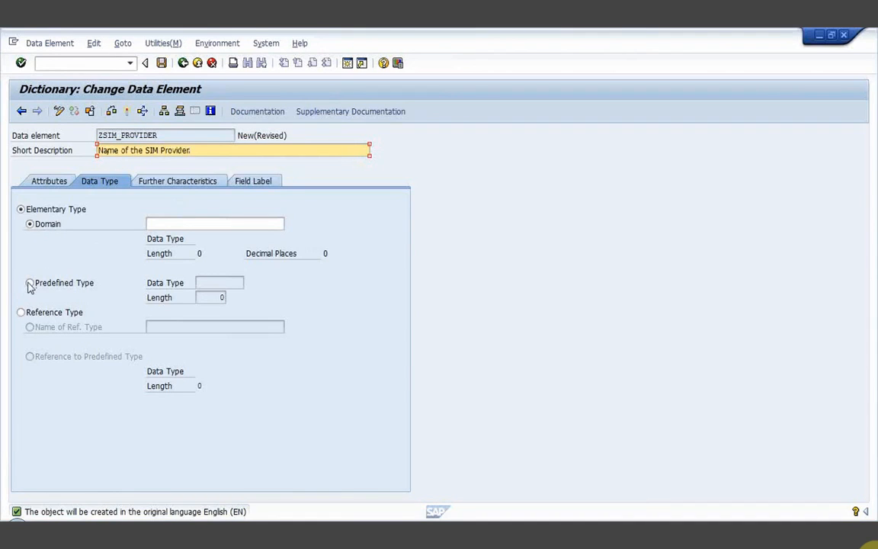
{"action": "left_click", "coordinate": [29, 283]}
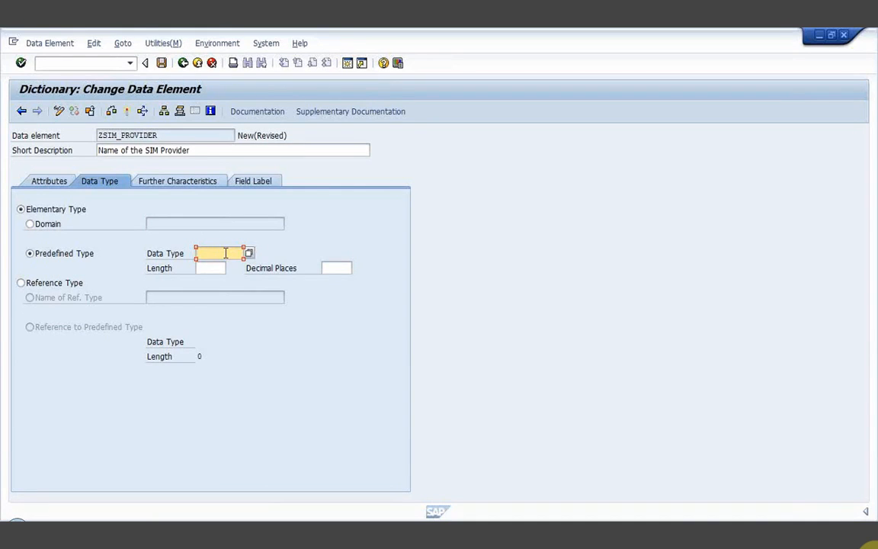
{"action": "type", "text": "char"}
{"action": "key", "text": "Tab"}
{"action": "type", "text": "10"}
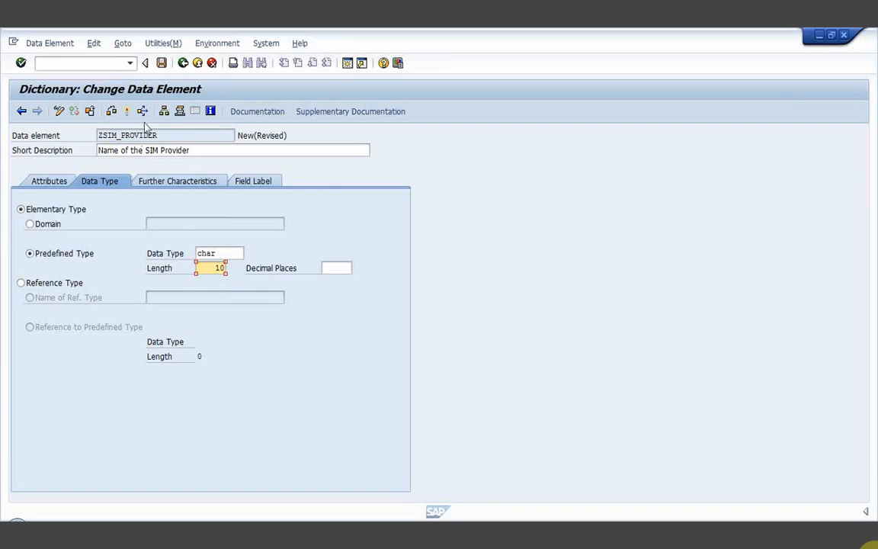
Save the data element in package ZZZZ under workbench request CRMK900125
{"action": "left_click", "coordinate": [162, 64]}
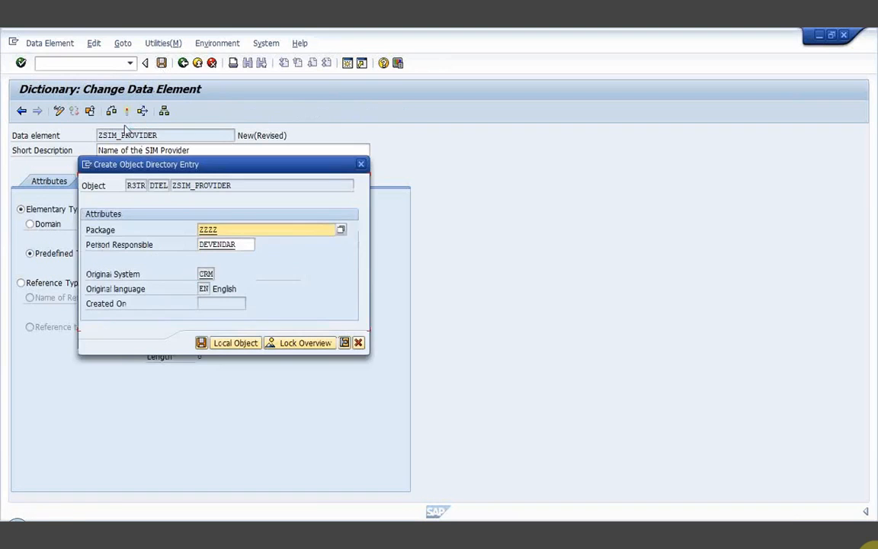
{"action": "left_click", "coordinate": [201, 343]}
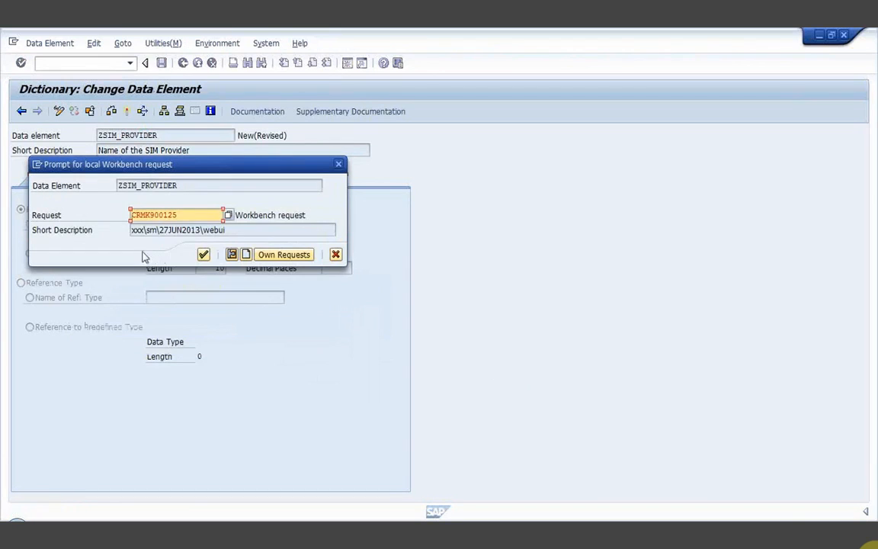
{"action": "left_click", "coordinate": [204, 255]}
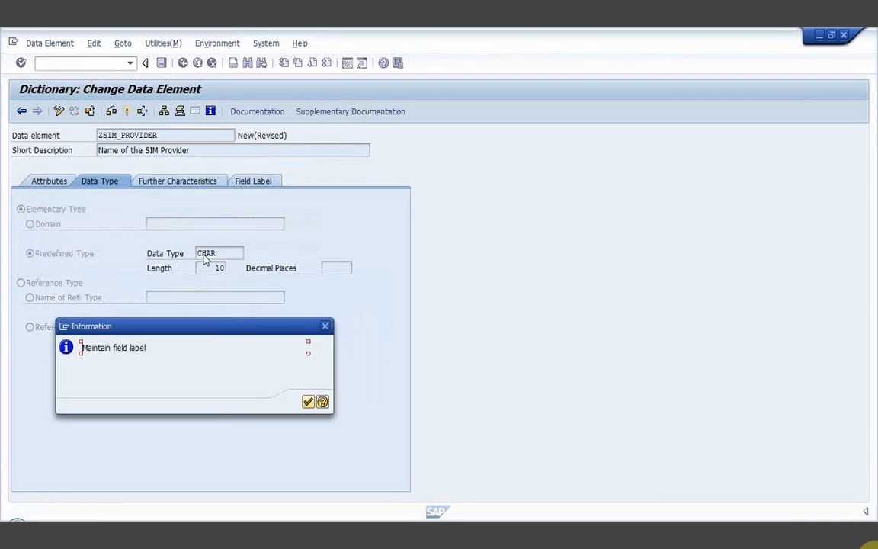
{"action": "left_click", "coordinate": [308, 402]}
Copy the short description and set the short field label to "Name" with length 10
{"action": "left_click_drag", "start_coordinate": [194, 150], "coordinate": [96, 151]}
{"action": "key", "text": "ctrl+c"}
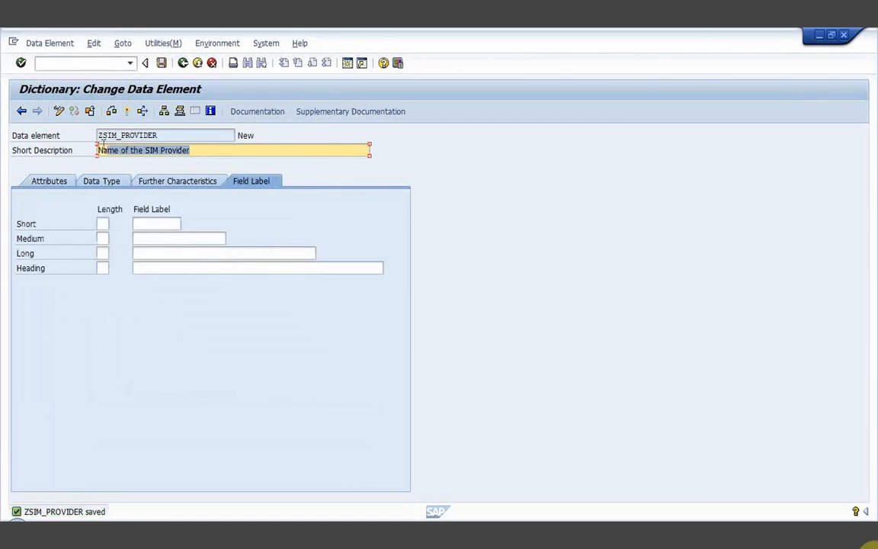
{"action": "left_click", "coordinate": [96, 152]}
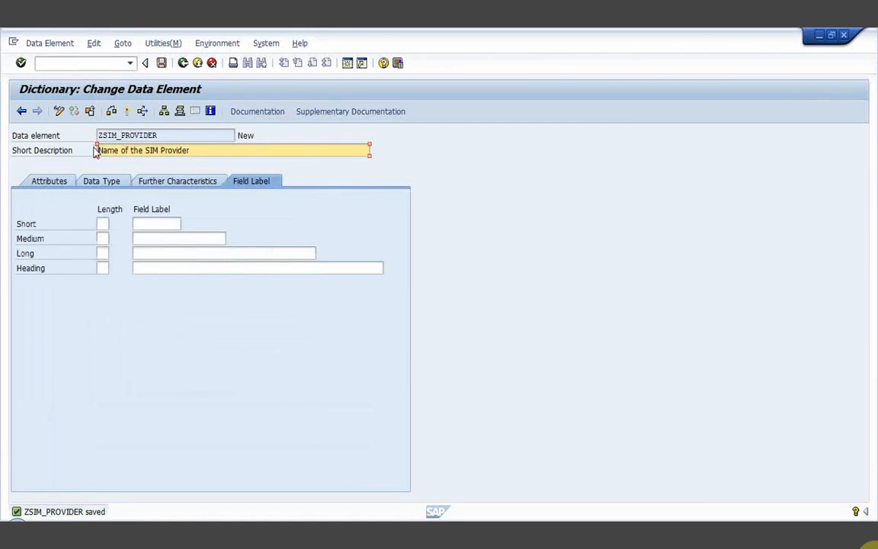
{"action": "left_click", "coordinate": [103, 224]}
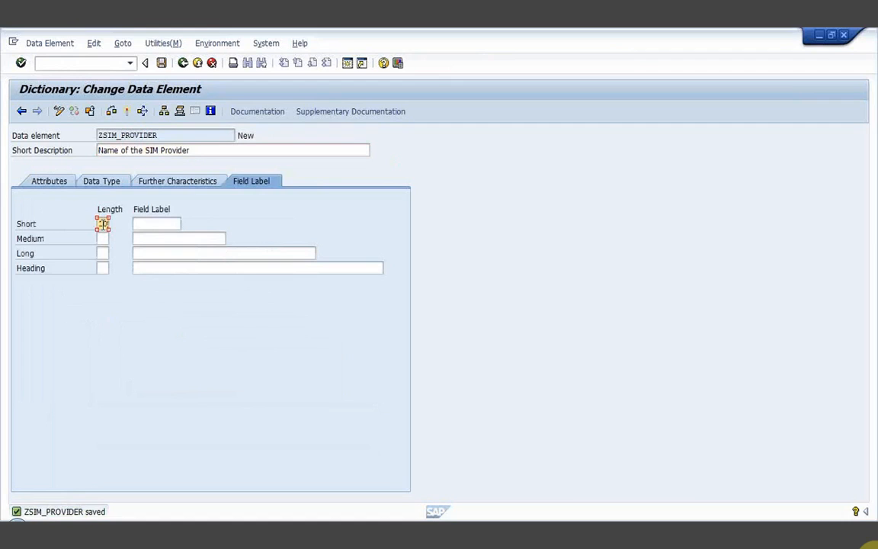
{"action": "key", "text": "Tab"}
{"action": "type", "text": "Name of th"}
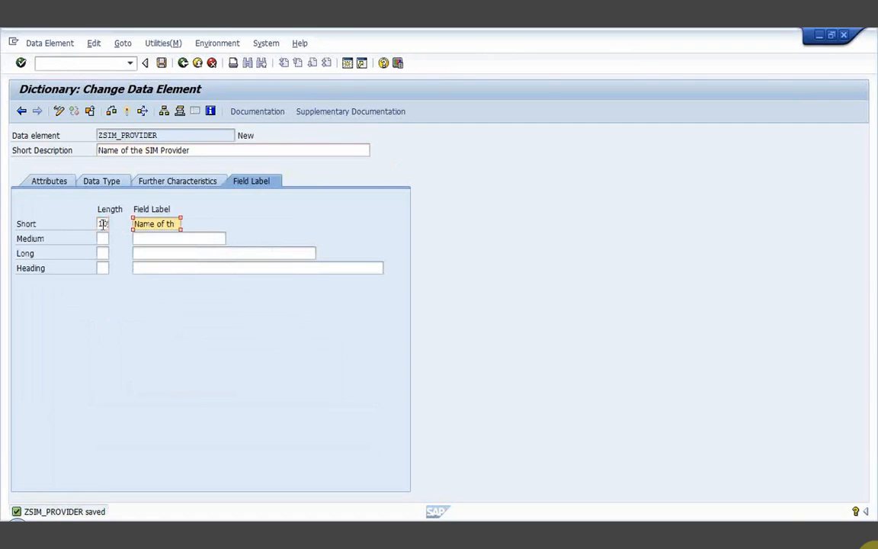
{"action": "key", "text": "BackSpace"}
{"action": "key", "text": "BackSpace"}
{"action": "key", "text": "BackSpace"}
{"action": "key", "text": "BackSpace"}
{"action": "key", "text": "BackSpace"}
Set the medium field label to "Name of the SIM" with length 20
{"action": "left_click", "coordinate": [103, 239]}
{"action": "type", "text": "20"}
{"action": "key", "text": "Tab"}
{"action": "key", "text": "ctrl+v"}
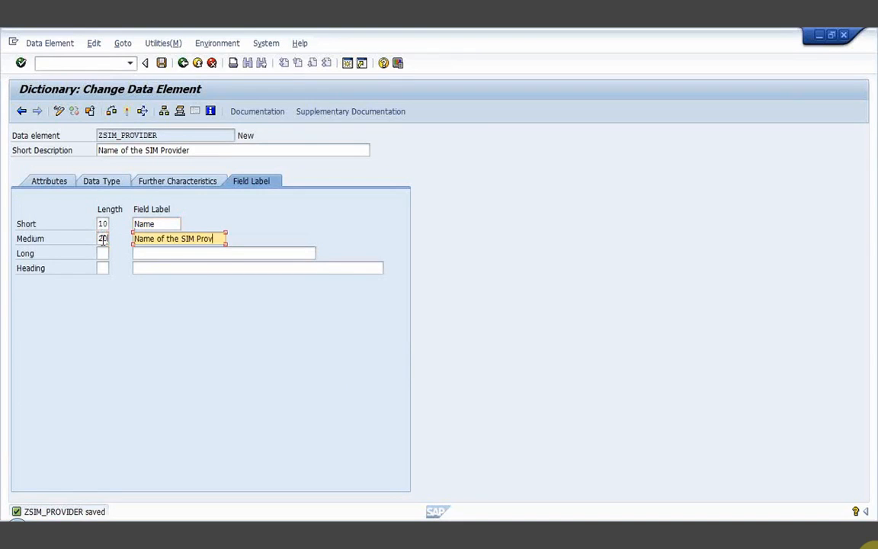
{"action": "key", "text": "BackSpace"}
{"action": "key", "text": "BackSpace"}
{"action": "key", "text": "BackSpace"}
{"action": "key", "text": "BackSpace"}
Set the long label and the heading to "Name of the SIM Provider", with lengths 30 and 40
{"action": "left_click", "coordinate": [101, 254]}
{"action": "type", "text": "30"}
{"action": "key", "text": "Tab"}
{"action": "type", "text": "Name of the SIM Provider"}
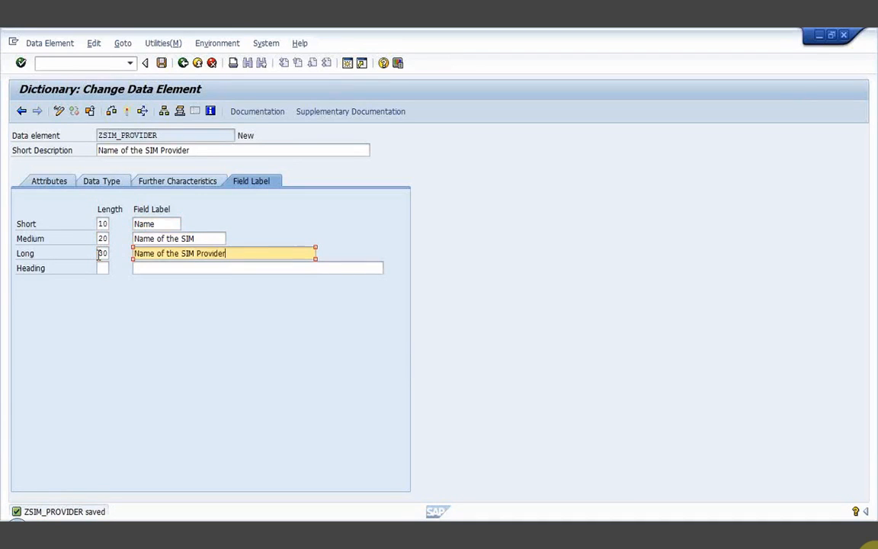
{"action": "left_click", "coordinate": [102, 267]}
{"action": "type", "text": "40"}
{"action": "key", "text": "Tab"}
{"action": "type", "text": "Name of the SIM Provider,"}
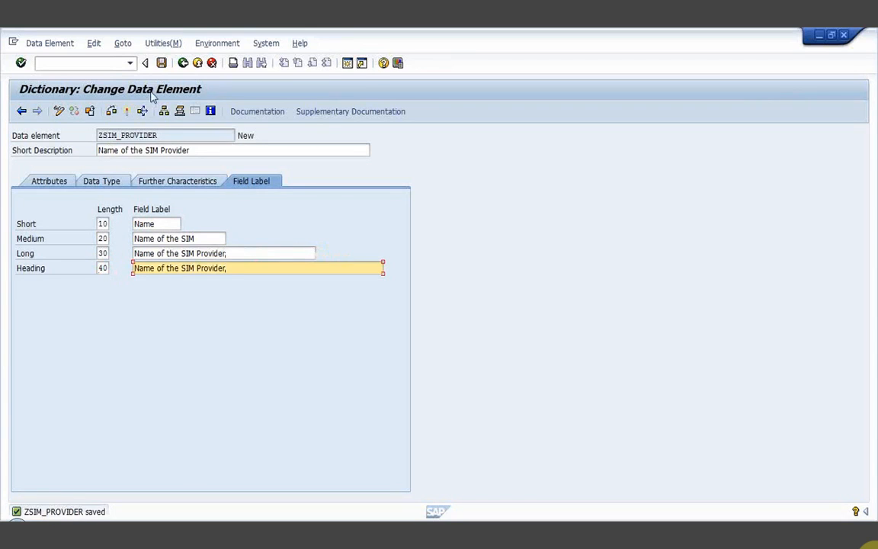
Save the data element ZSIM_PROVIDER and check it for errors
{"action": "left_click", "coordinate": [161, 63]}
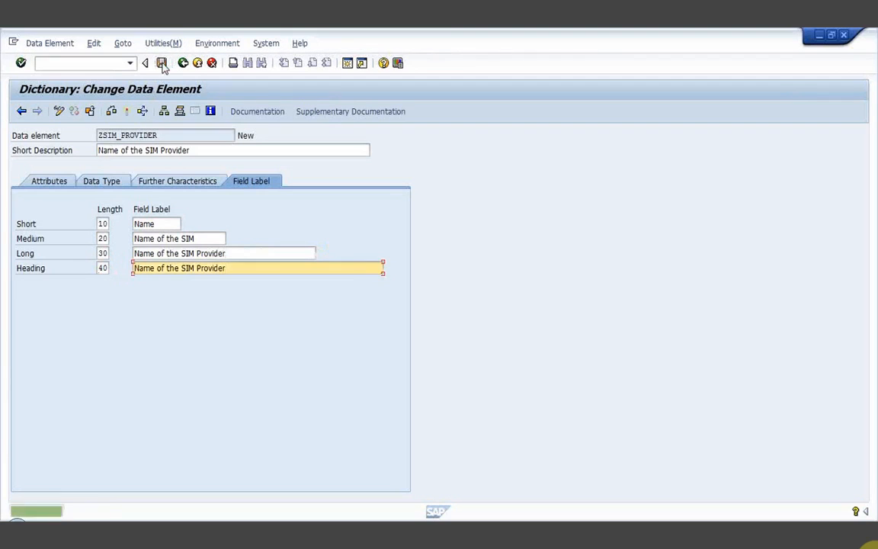
{"action": "left_click", "coordinate": [111, 111]}
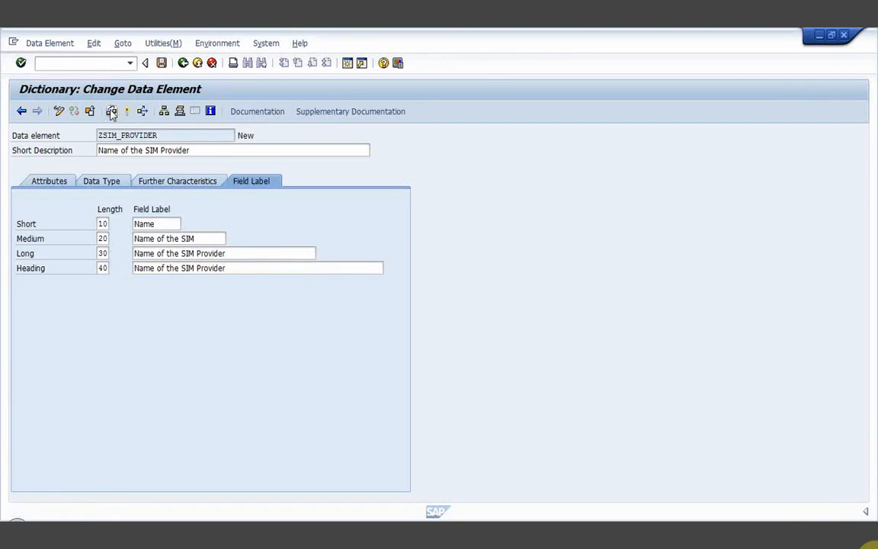
Activate the data element ZSIM_PROVIDER and return to the field list of table ZSM_SIM_DET_NK
{"action": "left_click", "coordinate": [126, 111]}
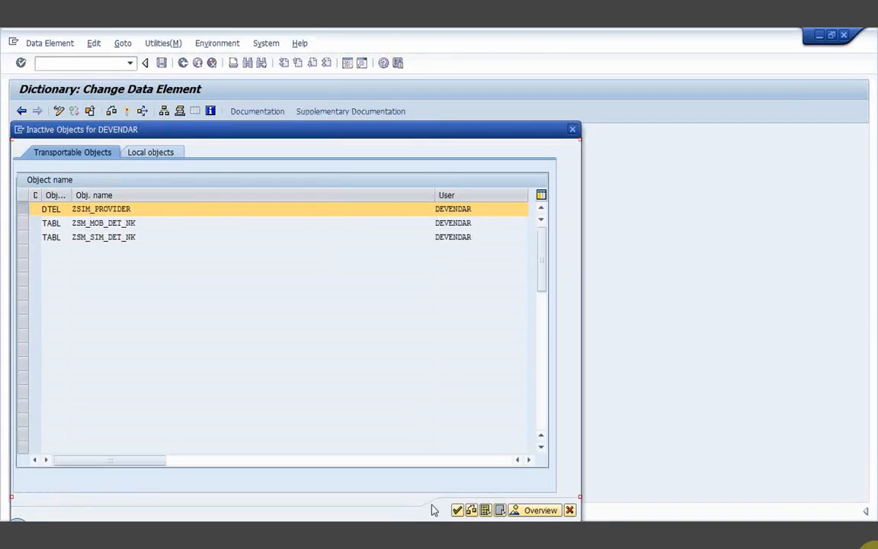
{"action": "left_click", "coordinate": [457, 510]}
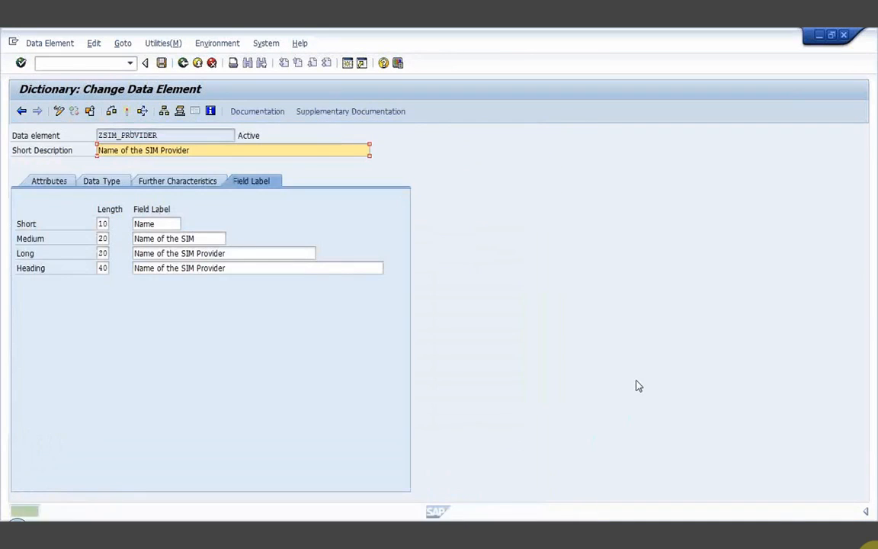
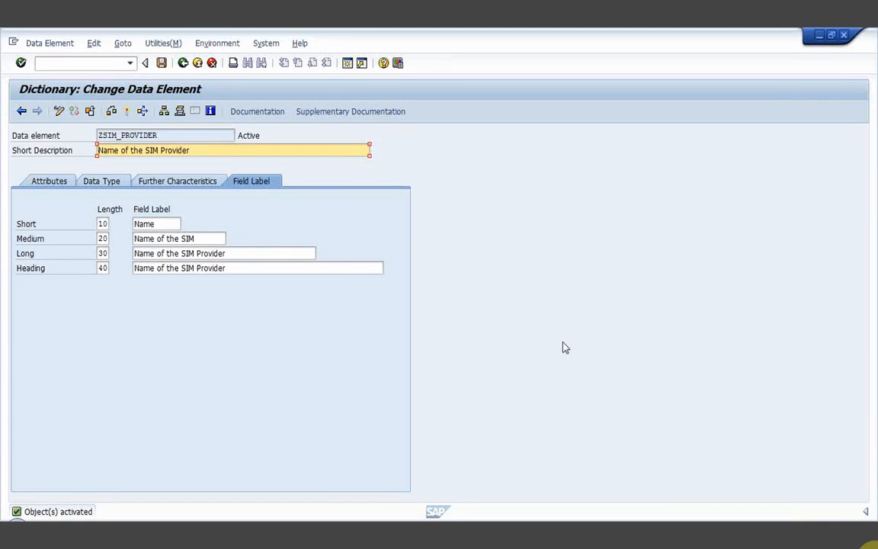
{"action": "left_click", "coordinate": [183, 63]}
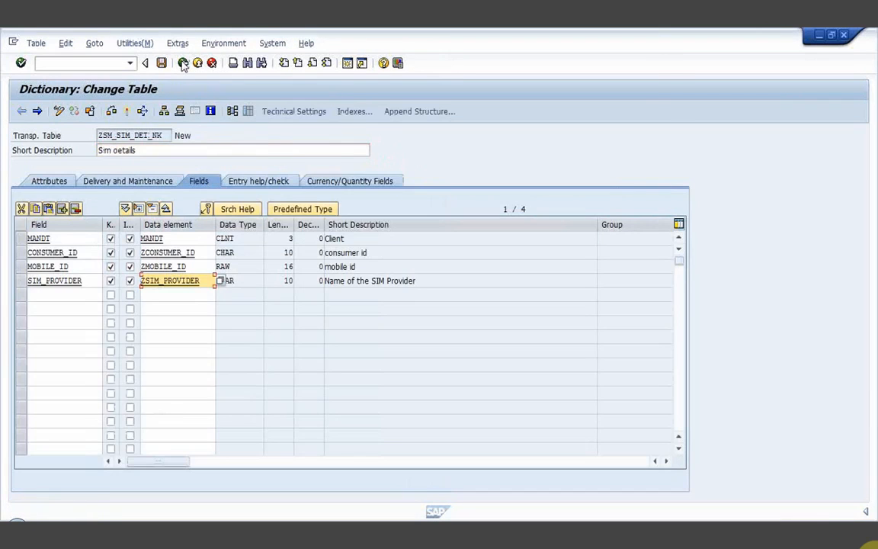
Add the field SIM_PLAN to the table below SIM_PROVIDER and assign it the data element ZSIM_PLAN
{"action": "left_click", "coordinate": [38, 297]}
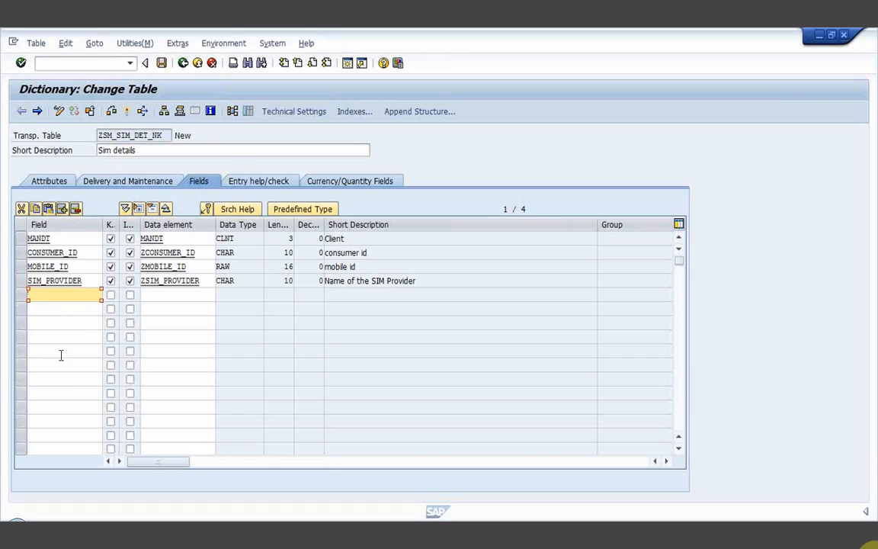
{"action": "left_click", "coordinate": [145, 534]}
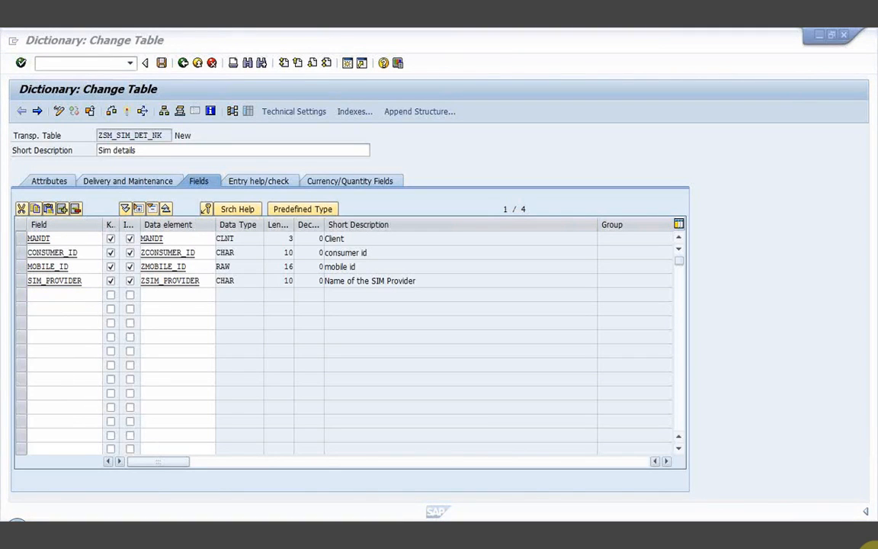
{"action": "left_click", "coordinate": [39, 295]}
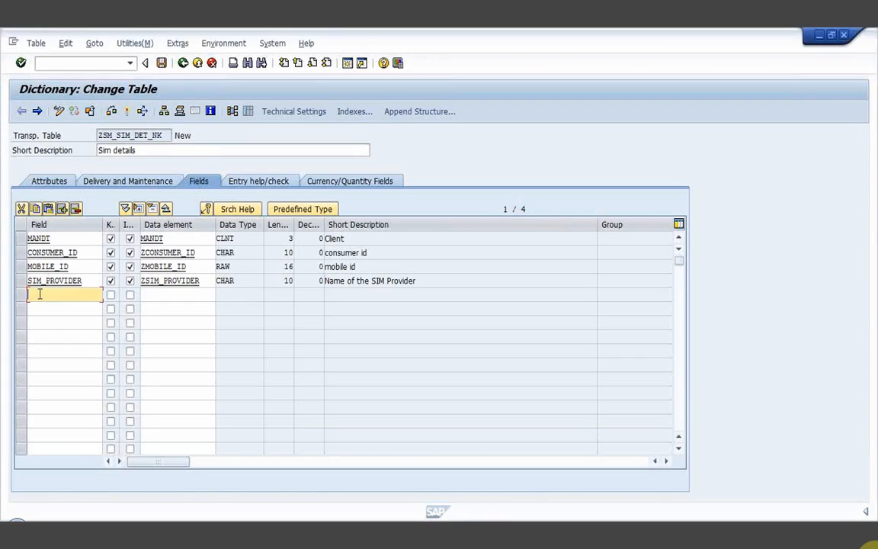
{"action": "type", "text": "sim"}
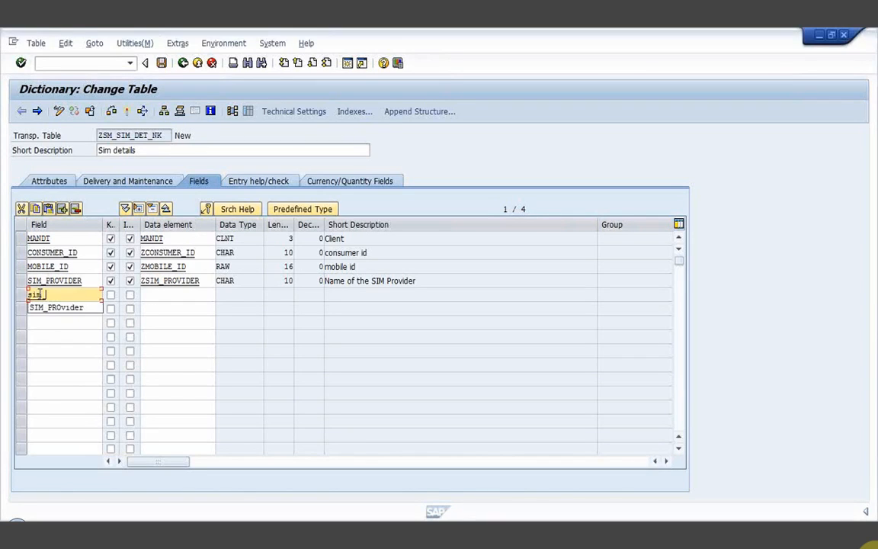
{"action": "type", "text": "_plan"}
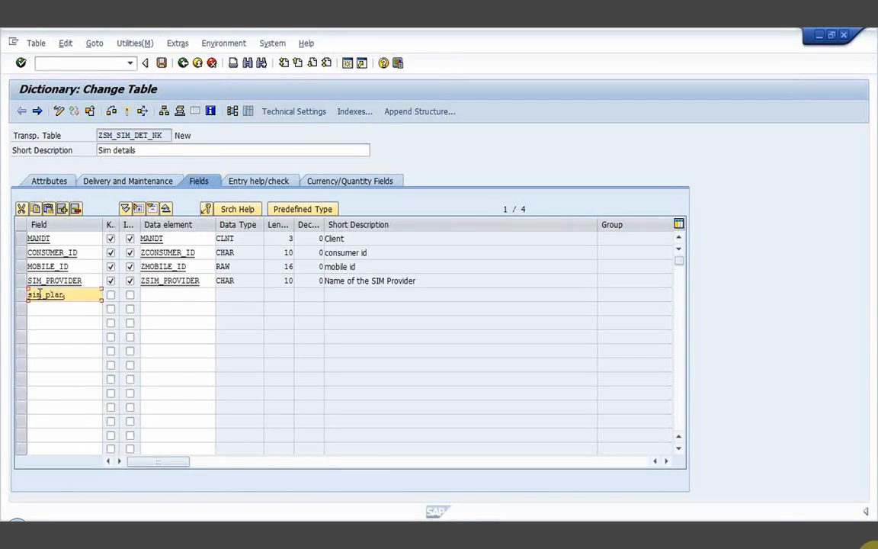
{"action": "left_click_drag", "start_coordinate": [70, 296], "coordinate": [26, 297]}
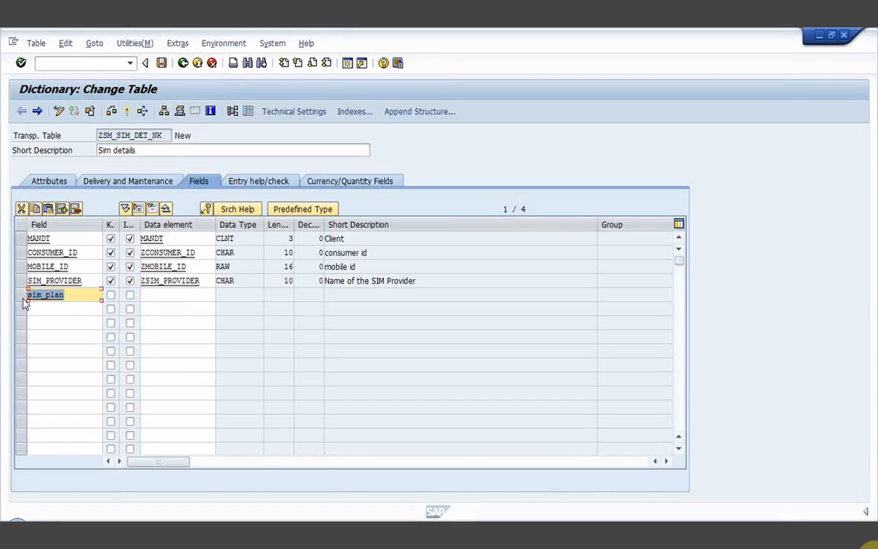
{"action": "left_click", "coordinate": [175, 296]}
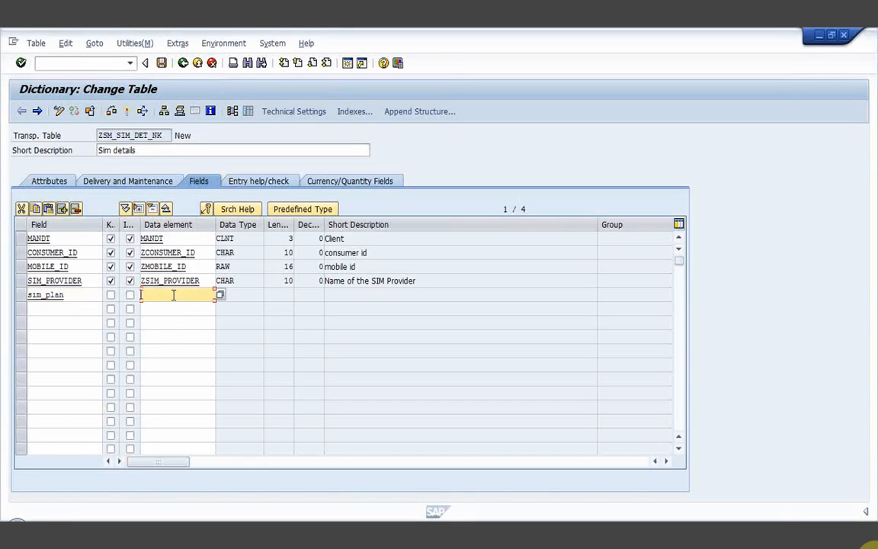
{"action": "type", "text": "zsim_plan"}
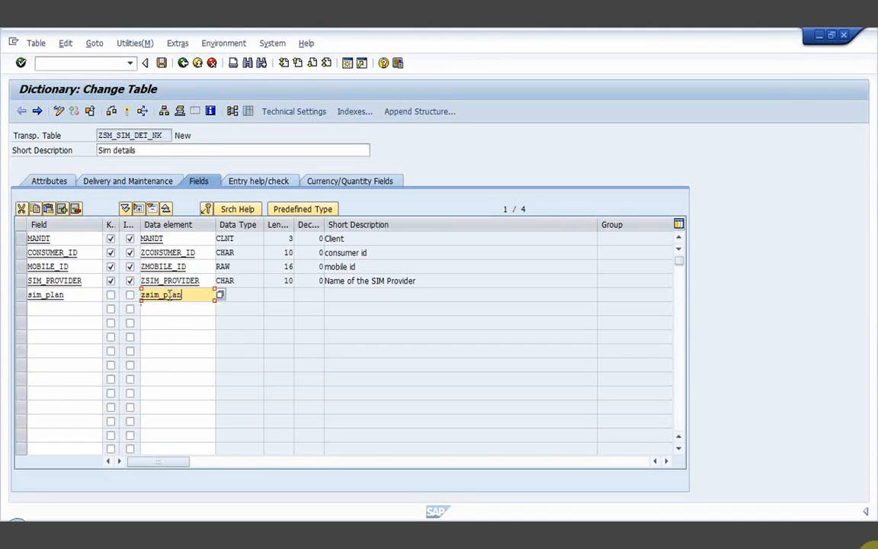
Open the new data element ZSIM_PLAN for creation, saving the changed table first
{"action": "key", "text": "F3"}
{"action": "left_click", "coordinate": [168, 304]}
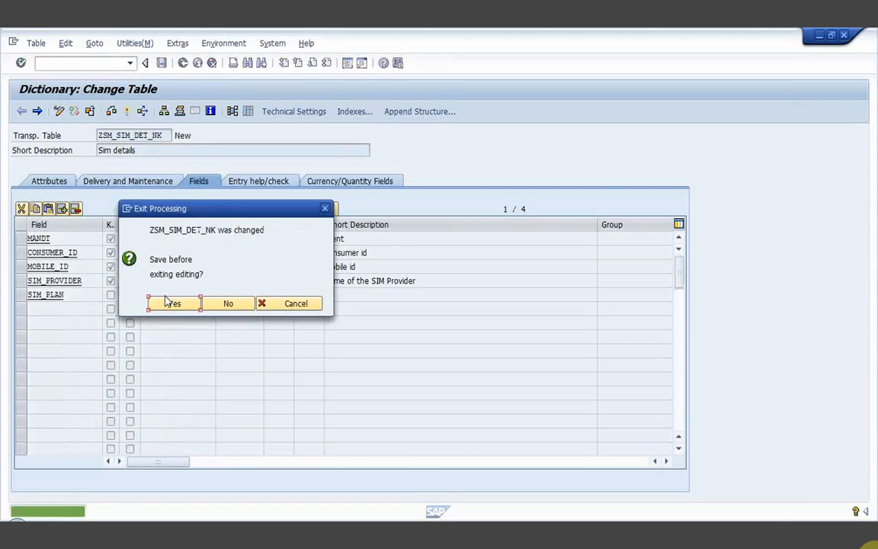
{"action": "left_click", "coordinate": [170, 318]}
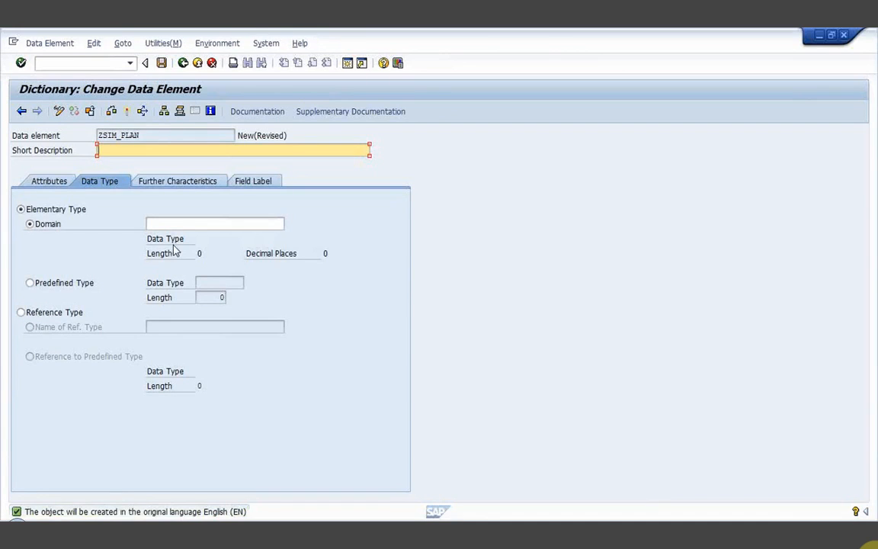
Describe the data element as "sim plan" and give it the predefined type NUMC with length 3
{"action": "type", "text": "sim plan"}
{"action": "left_click", "coordinate": [30, 283]}
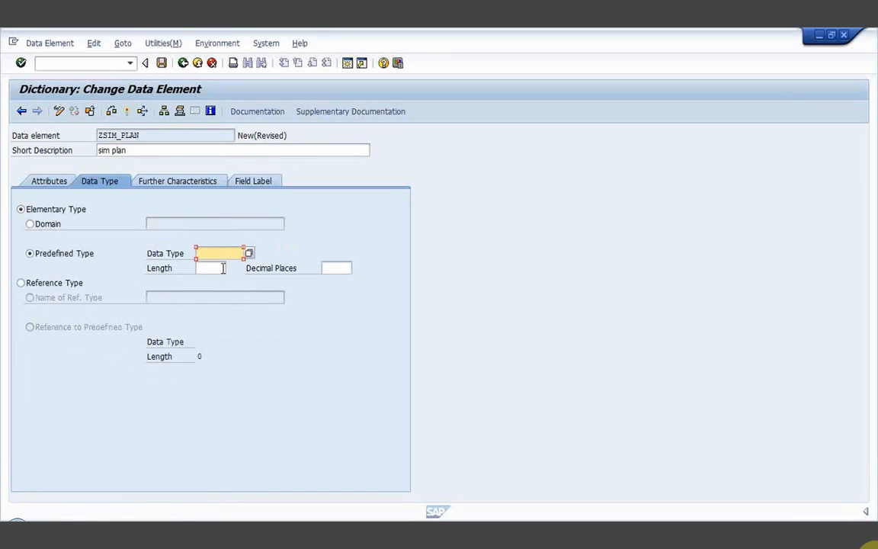
{"action": "type", "text": "numc"}
{"action": "left_click", "coordinate": [209, 268]}
{"action": "type", "text": "3"}
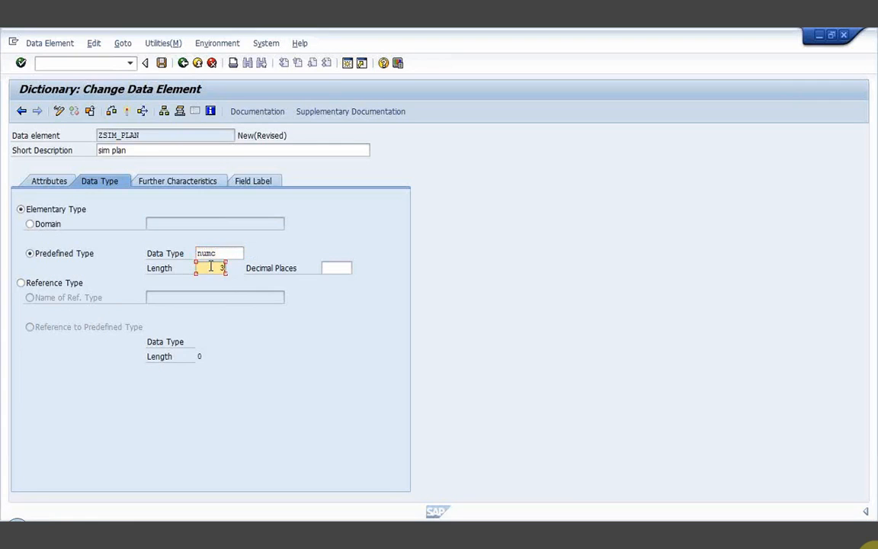
Save the data element ZSIM_PLAN in package ZZZZ under workbench request CRMK900125
{"action": "left_click", "coordinate": [162, 63]}
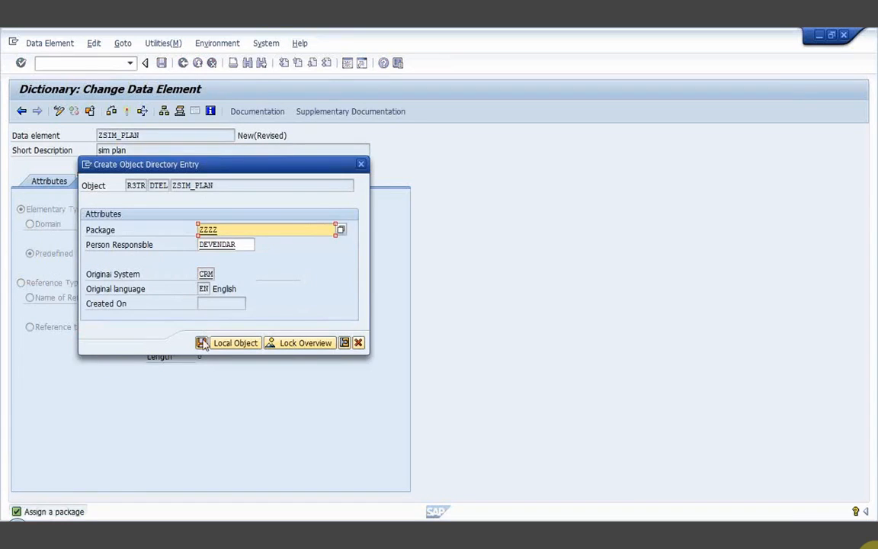
{"action": "left_click", "coordinate": [202, 343]}
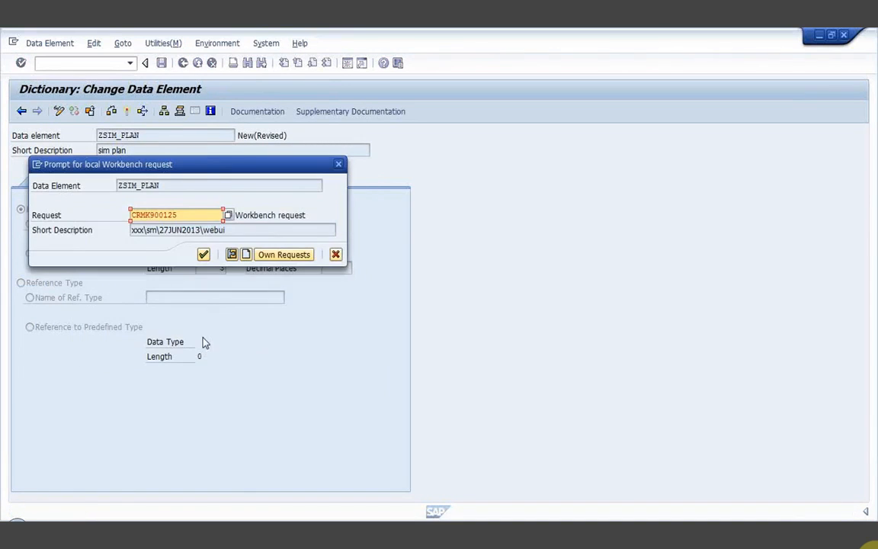
{"action": "left_click", "coordinate": [203, 254]}
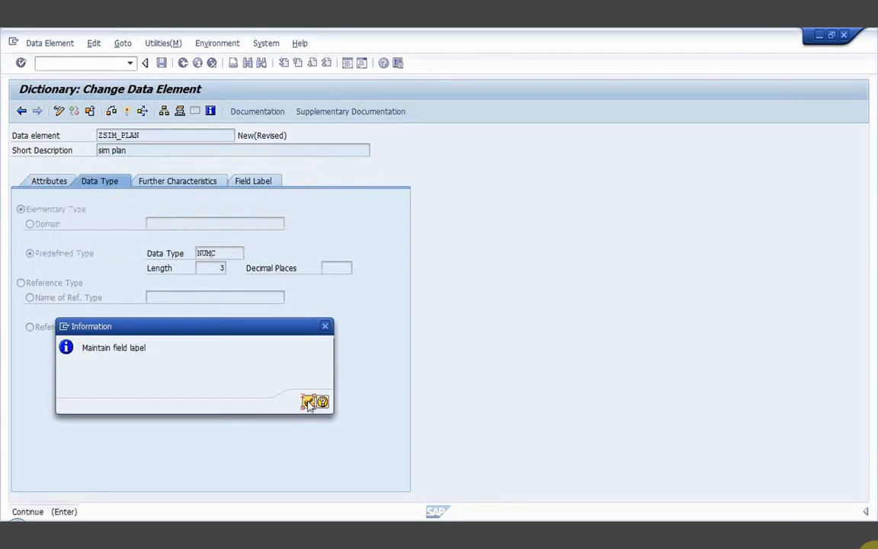
{"action": "left_click", "coordinate": [309, 402]}
Copy the short description into the short and medium field labels as "sim plan", with lengths 10 and 20
{"action": "left_click_drag", "start_coordinate": [134, 151], "coordinate": [97, 150]}
{"action": "key", "text": "ctrl+c"}
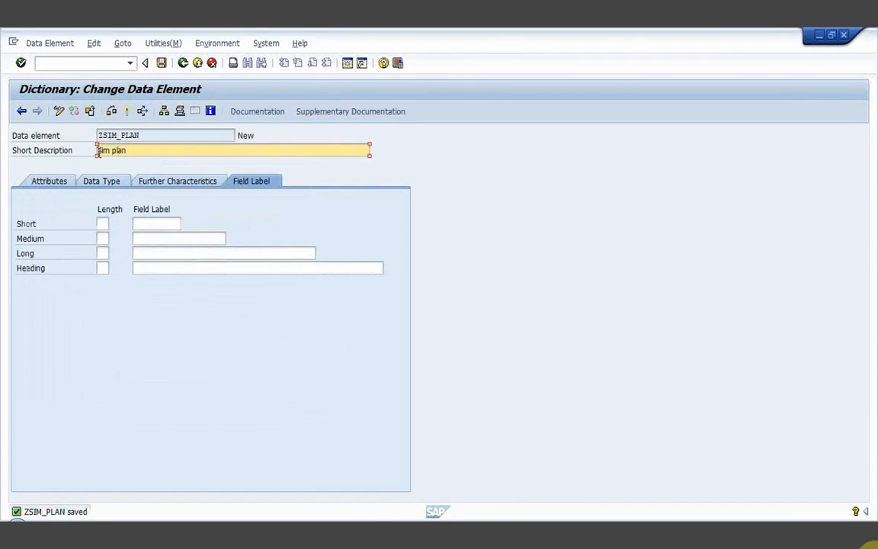
{"action": "left_click", "coordinate": [102, 226]}
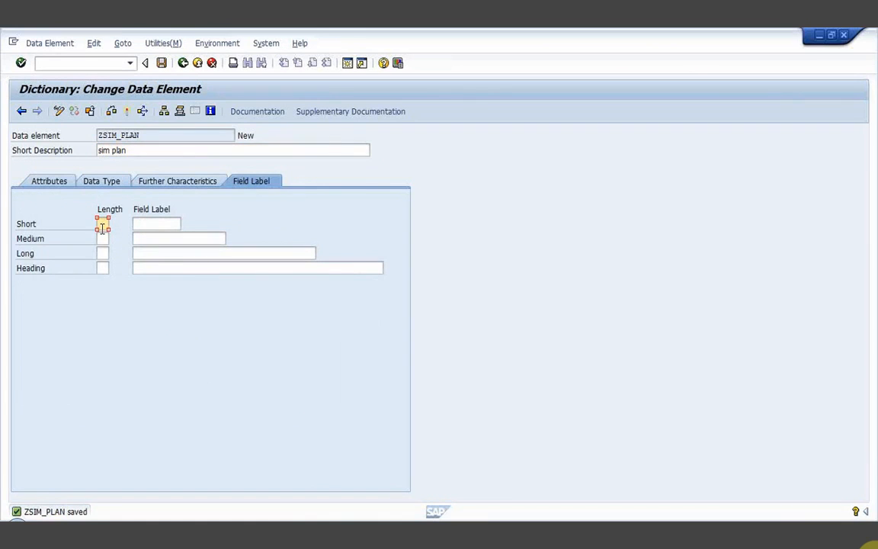
{"action": "type", "text": "10"}
{"action": "key", "text": "Tab"}
{"action": "key", "text": "ctrl+v"}
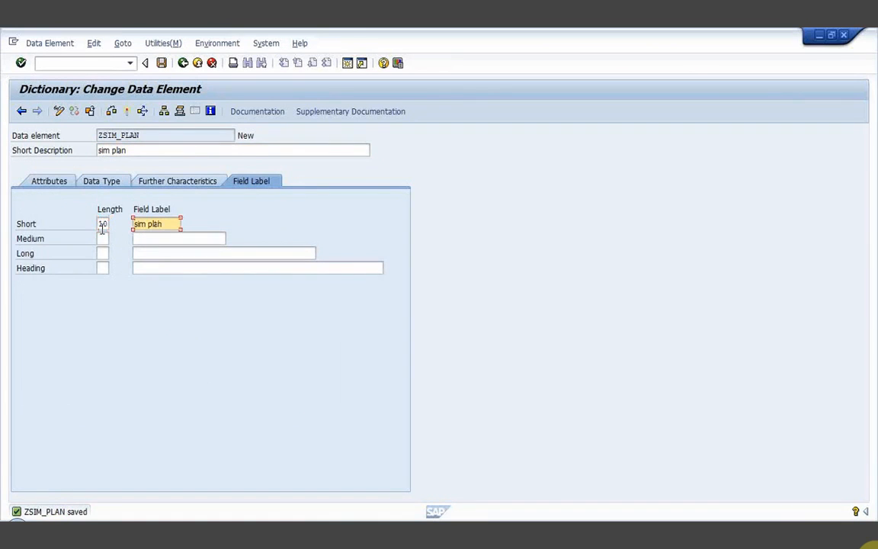
{"action": "key", "text": "Tab"}
{"action": "type", "text": "20"}
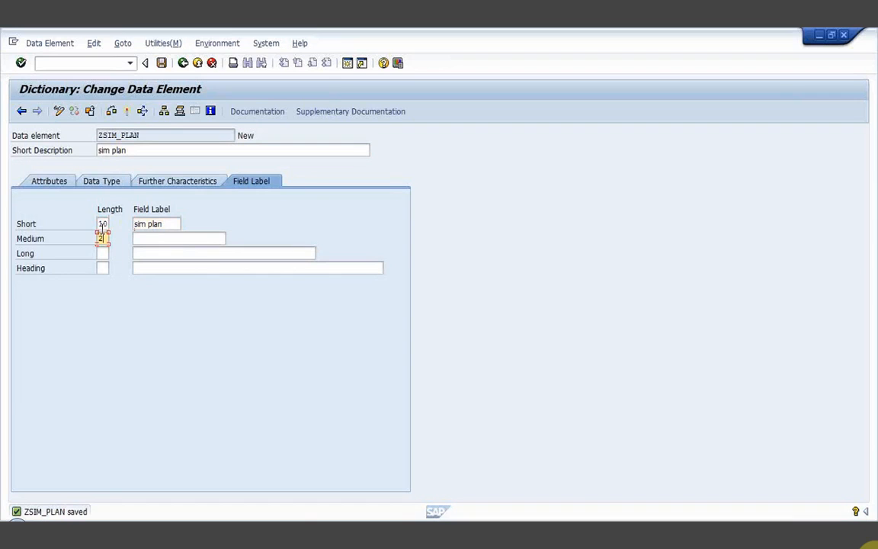
{"action": "key", "text": "Tab"}
{"action": "key", "text": "ctrl+v"}
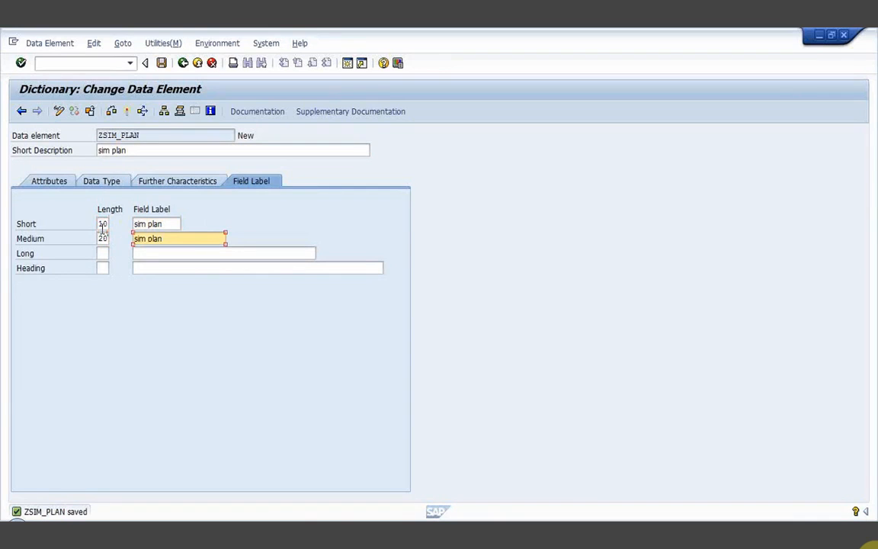
Set the long label and the heading to "sim plan", with lengths 30 and 40
{"action": "key", "text": "Tab"}
{"action": "type", "text": "30"}
{"action": "key", "text": "Tab"}
{"action": "key", "text": "ctrl+v"}
{"action": "key", "text": "Tab"}
{"action": "type", "text": "40"}
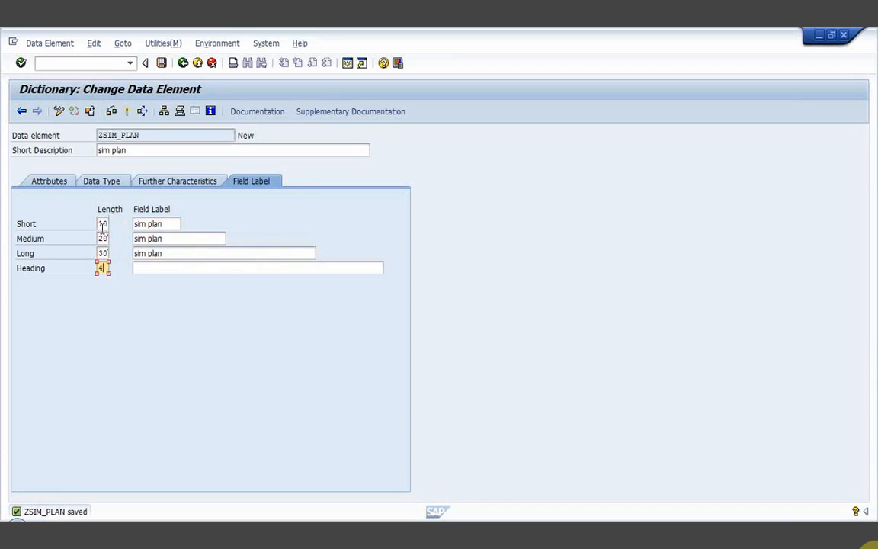
{"action": "key", "text": "Tab"}
{"action": "key", "text": "ctrl+v"}
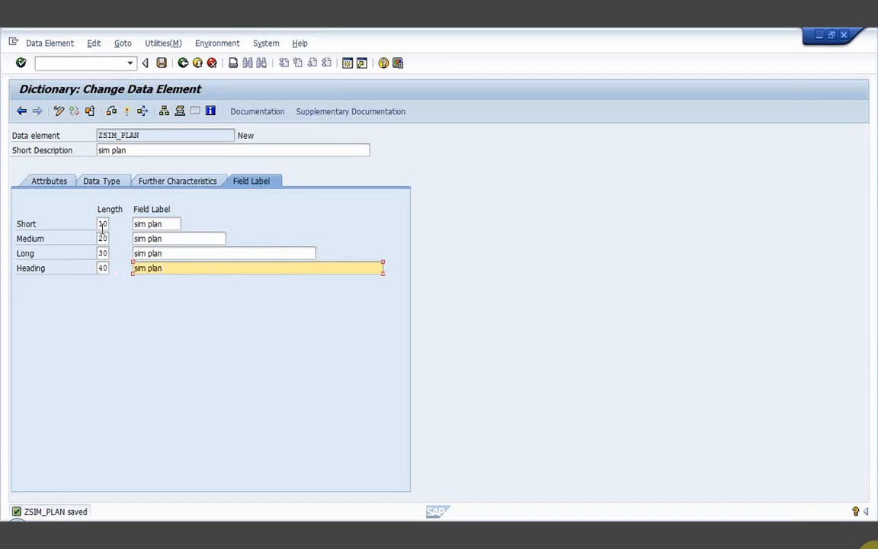
Save and activate the data element ZSIM_PLAN, and return to the table's field list
{"action": "left_click", "coordinate": [161, 62]}
{"action": "left_click", "coordinate": [111, 109]}
{"action": "key", "text": "Return"}
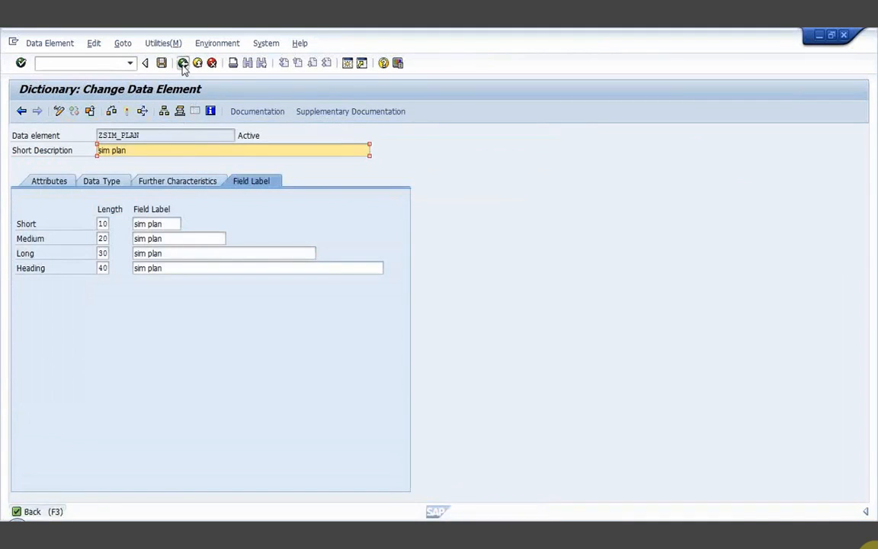
{"action": "left_click", "coordinate": [183, 63]}
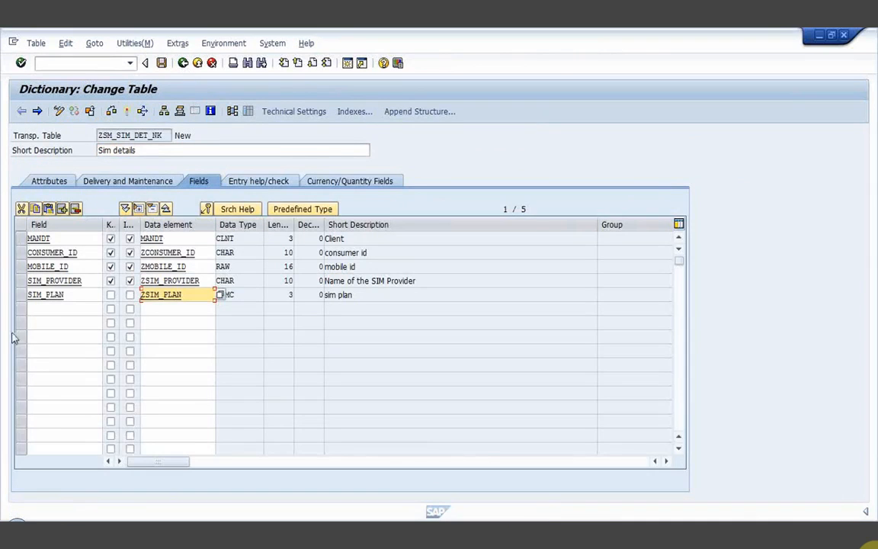
Add the field CUSTOMER_RATING below SIM_PLAN and assign it the data element ZCUST_RATING
{"action": "left_click", "coordinate": [45, 308]}
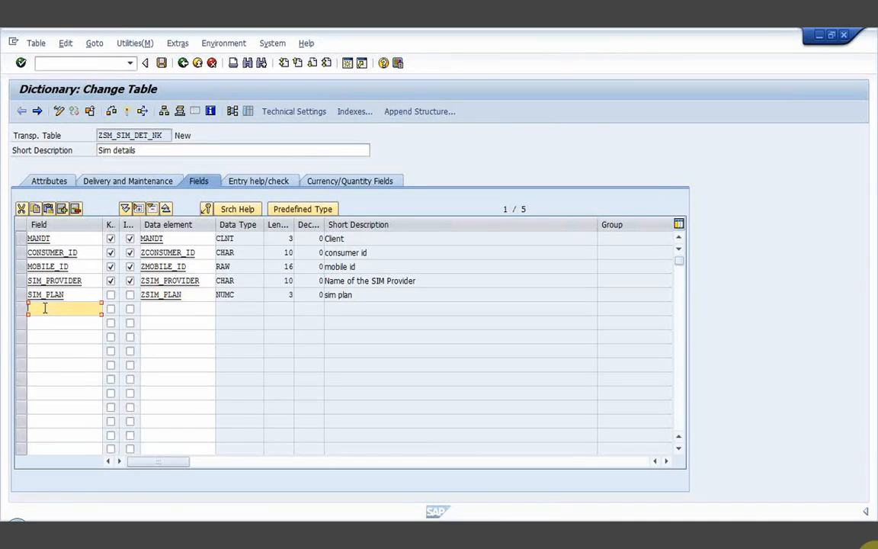
{"action": "type", "text": "re"}
{"action": "type", "text": "ting"}
{"action": "left_click", "coordinate": [152, 311]}
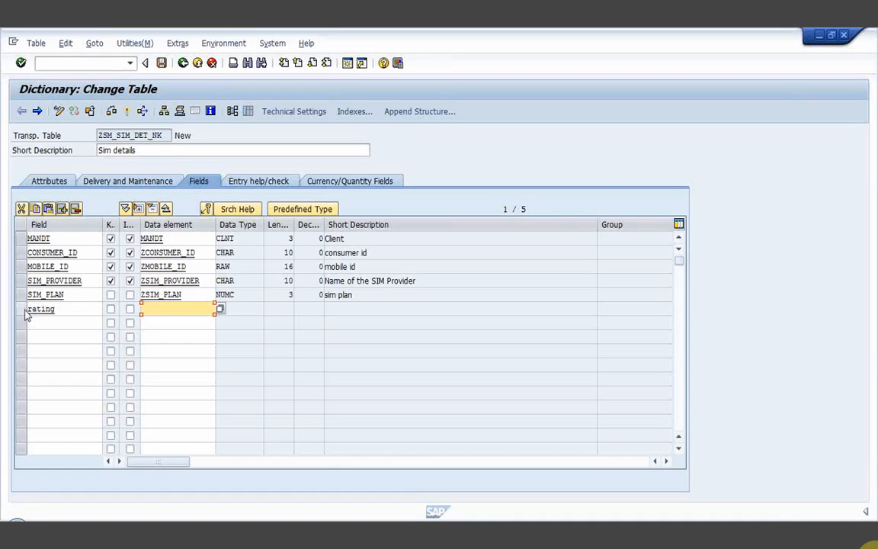
{"action": "left_click", "coordinate": [69, 312]}
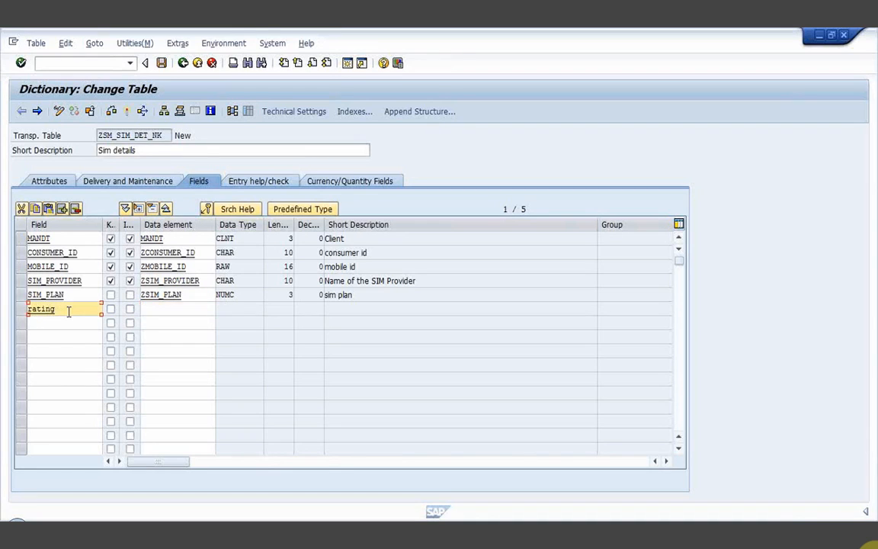
{"action": "type", "text": "customer_rating"}
{"action": "left_click", "coordinate": [152, 306]}
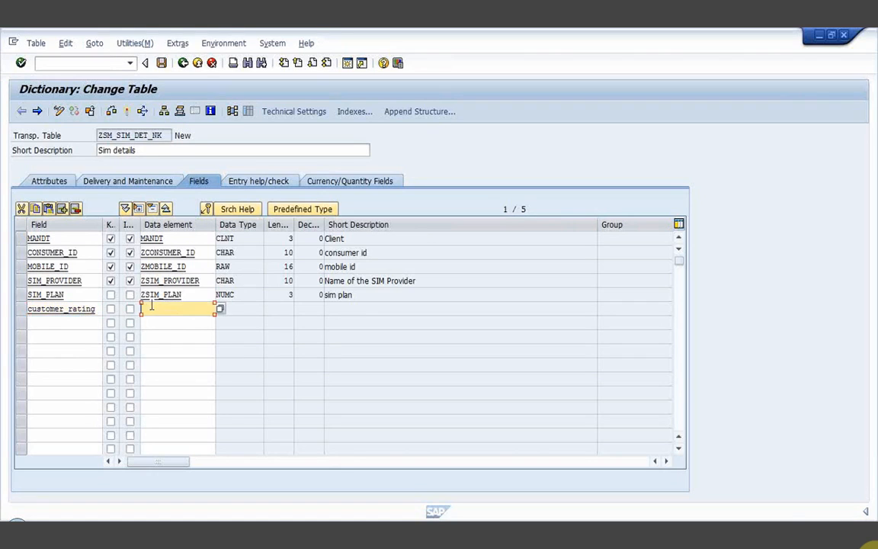
{"action": "type", "text": "zcust_rating"}
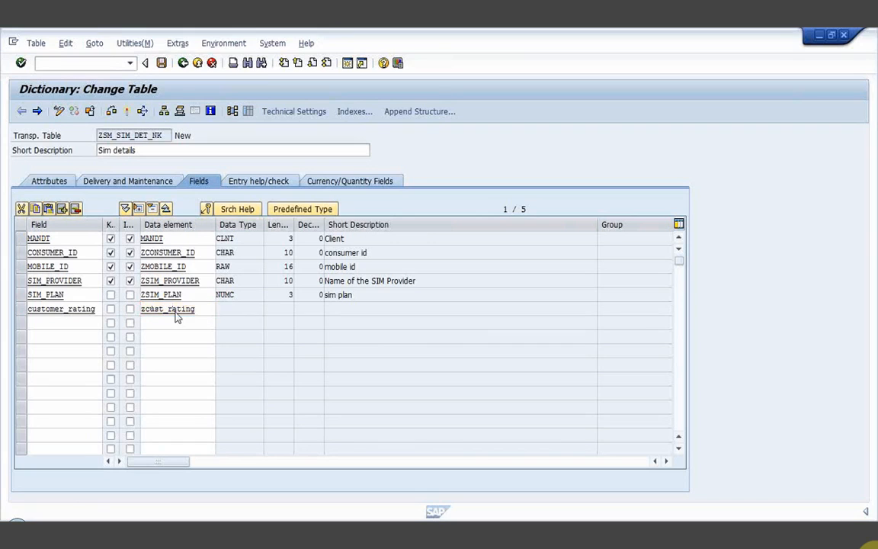
Save the changed table and open the new data element ZCUST_RATING for creation
{"action": "key", "text": "F3"}
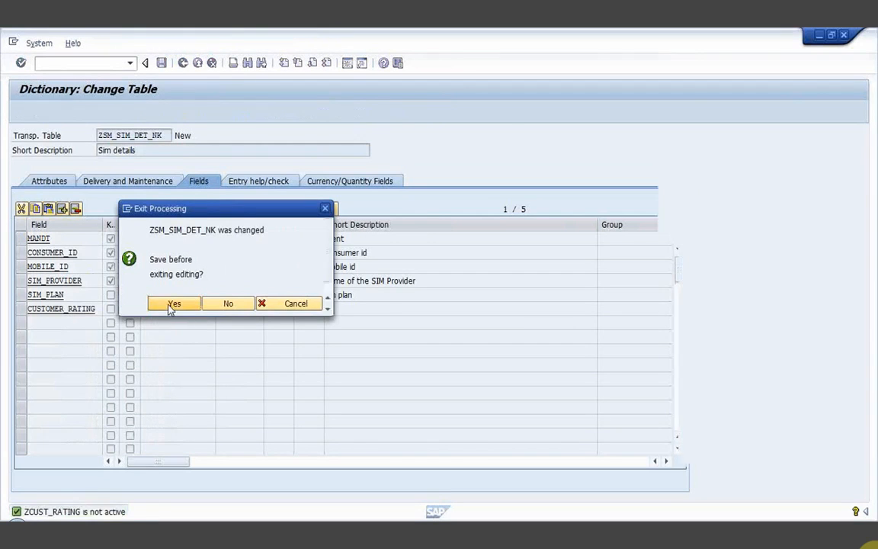
{"action": "left_click", "coordinate": [172, 305]}
{"action": "left_click", "coordinate": [173, 319]}
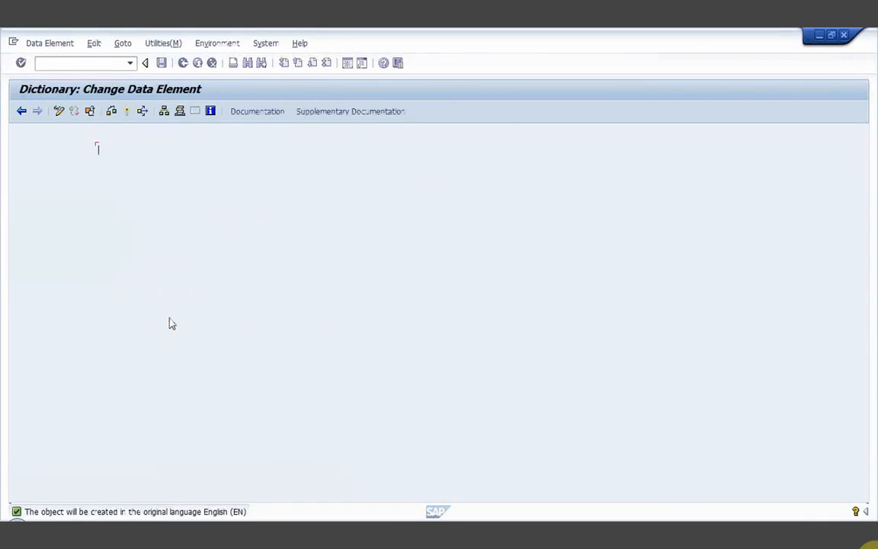
Enter "consumer rating" as the short description of the data element ZCUST_RATING
{"action": "type", "text": "cu"}
{"action": "key", "text": "BackSpace"}
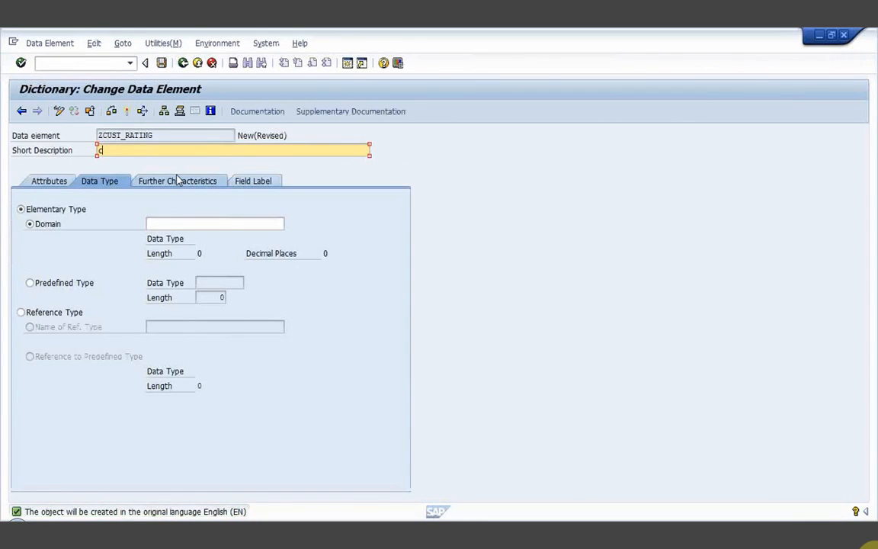
{"action": "type", "text": "onsumer rating"}
{"action": "left_click", "coordinate": [30, 284]}
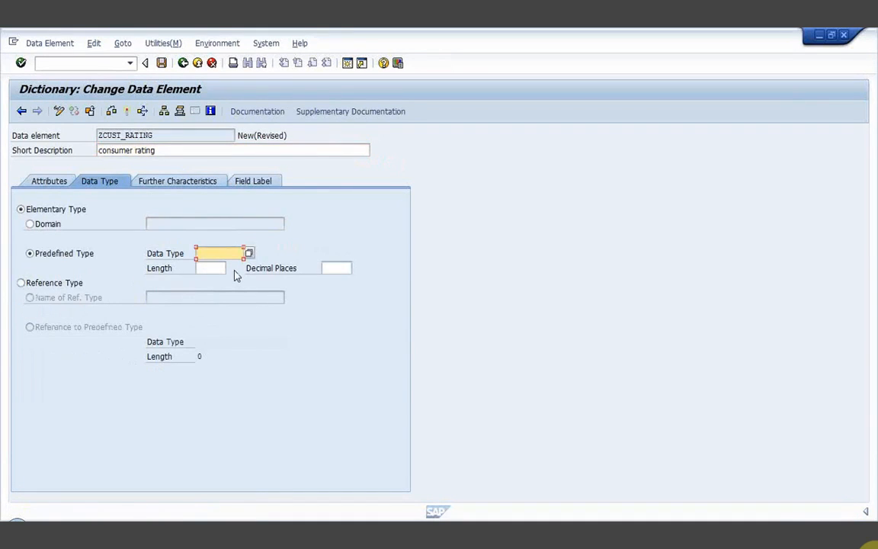
{"action": "type", "text": "char"}
{"action": "left_click", "coordinate": [221, 268]}
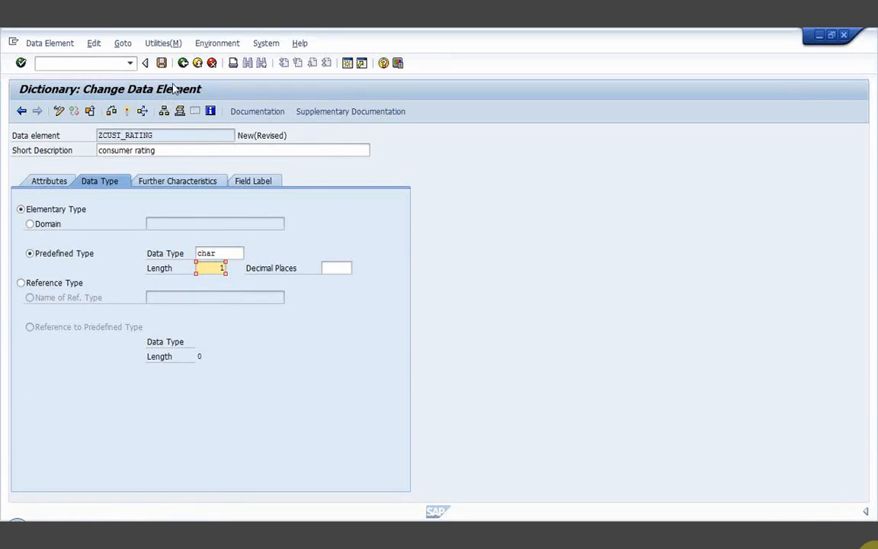
Base the data element on a domain named zconsumer_rating
{"action": "left_click", "coordinate": [31, 225]}
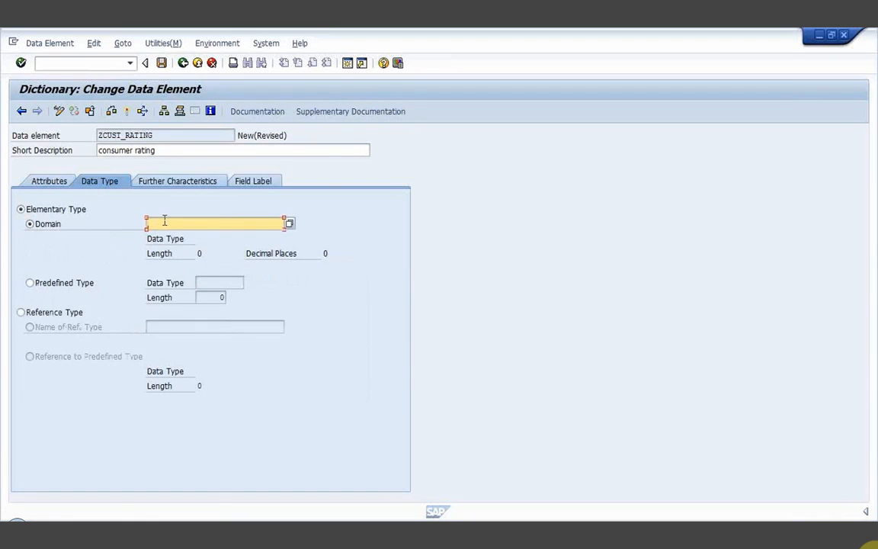
{"action": "type", "text": "z"}
{"action": "type", "text": "cus"}
{"action": "type", "text": "sumr"}
{"action": "key", "text": "BackSpace"}
{"action": "type", "text": "er_rating"}
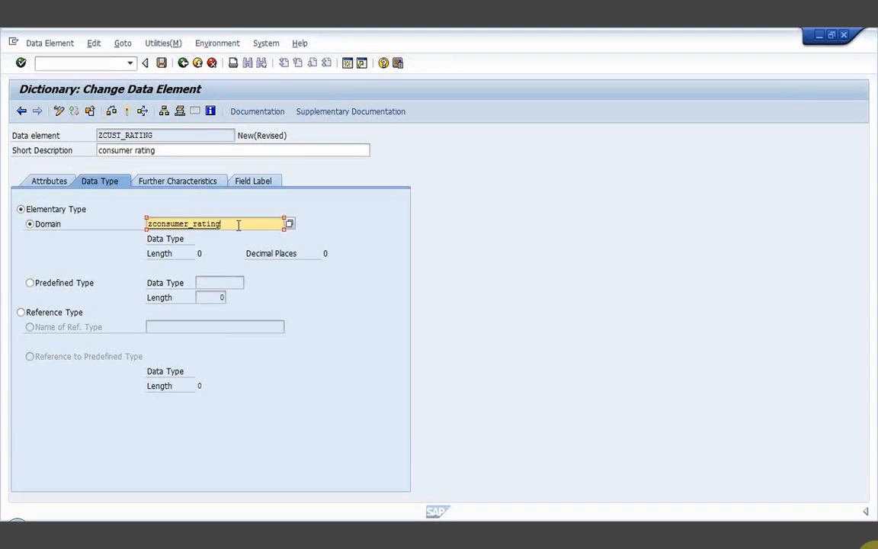
Save the data element in package ZZZZ under the proposed workbench request and start creating the domain ZCONSUMER_RATING
{"action": "left_click_drag", "start_coordinate": [235, 223], "coordinate": [145, 224]}
{"action": "left_click", "coordinate": [144, 228]}
{"action": "key", "text": "F3"}
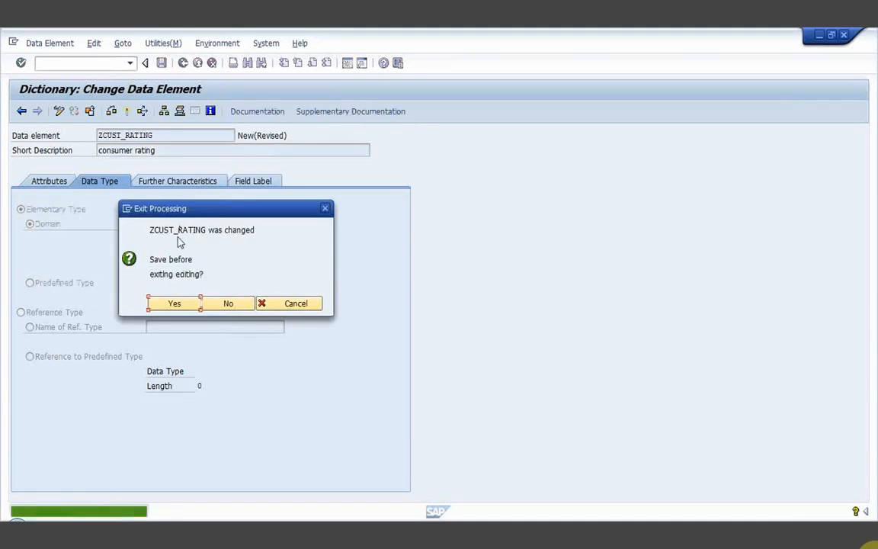
{"action": "left_click", "coordinate": [173, 305]}
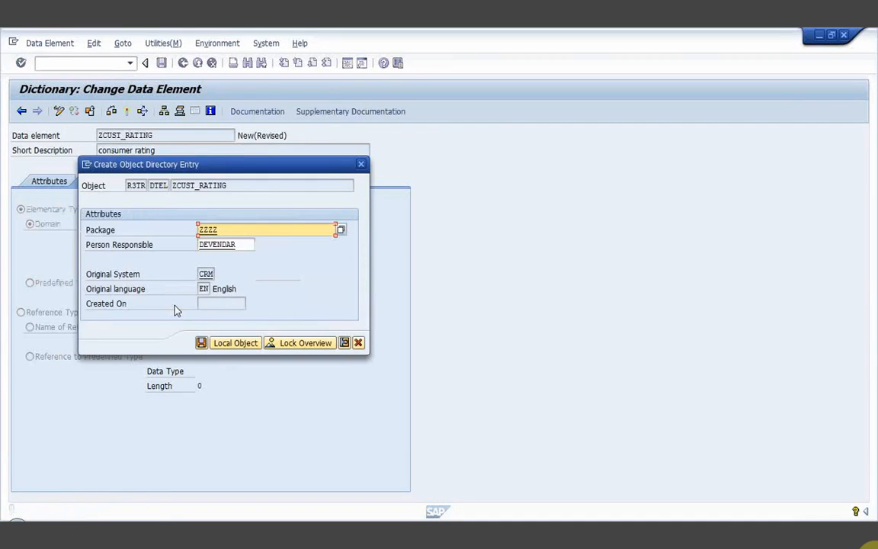
{"action": "left_click", "coordinate": [201, 344]}
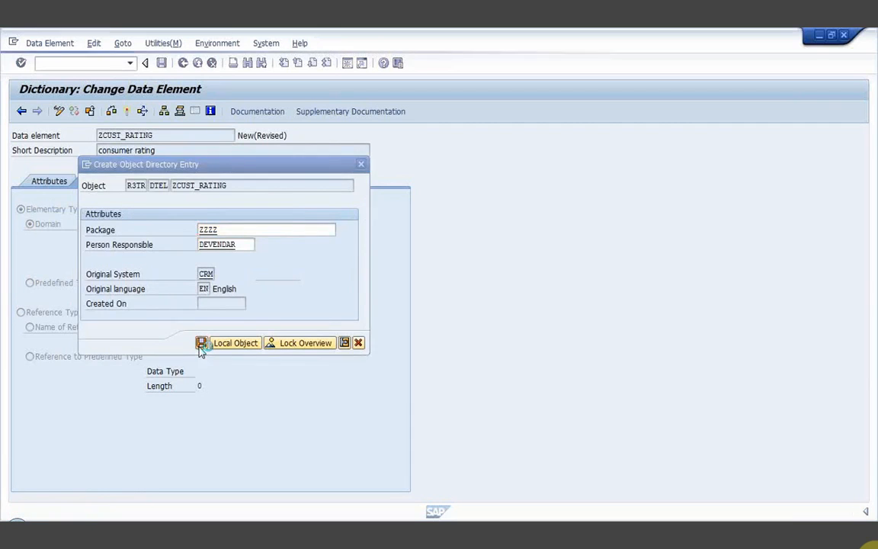
{"action": "left_click", "coordinate": [204, 254]}
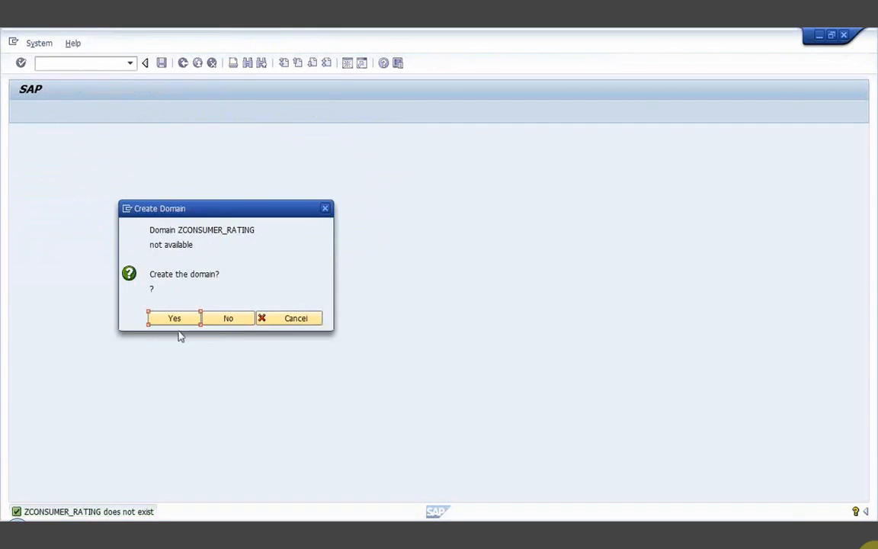
{"action": "left_click", "coordinate": [176, 321]}
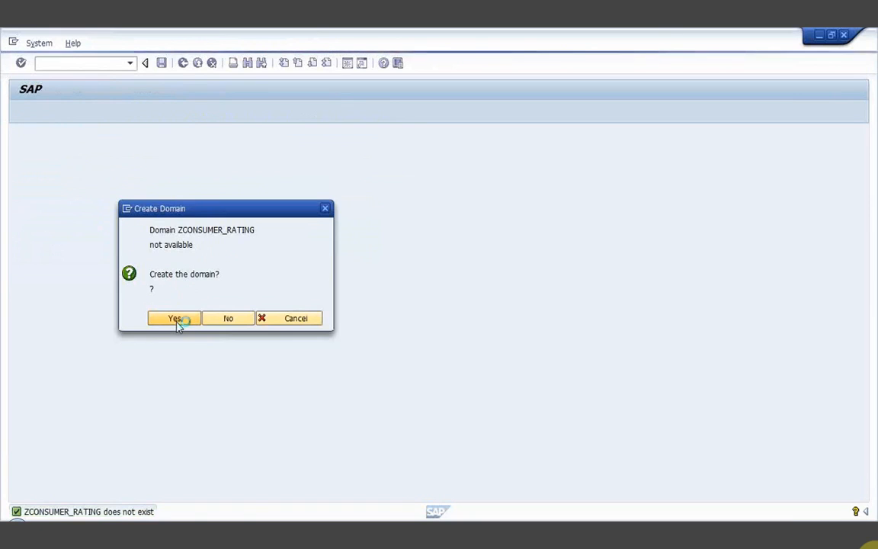
Describe the domain as "consumer rating" and define it as data type char with 1 character
{"action": "type", "text": "consumer rating"}
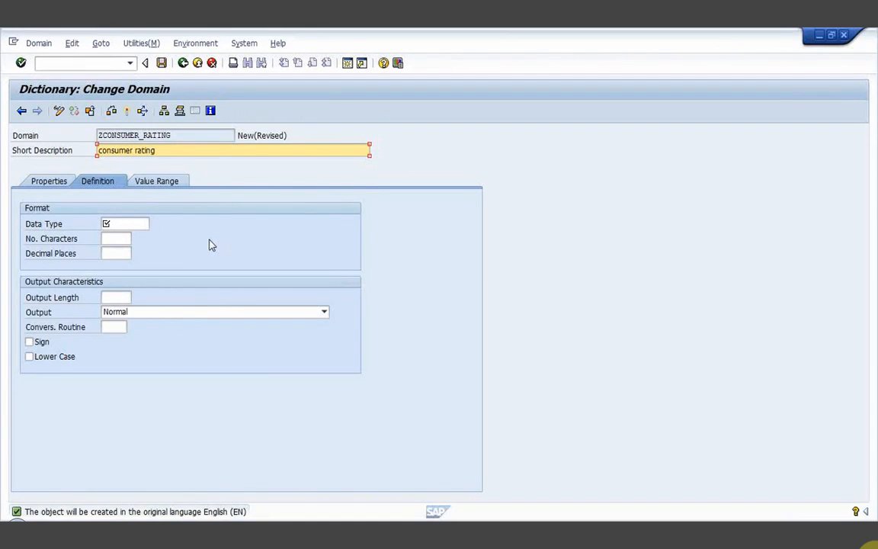
{"action": "left_click", "coordinate": [120, 224]}
{"action": "type", "text": "char"}
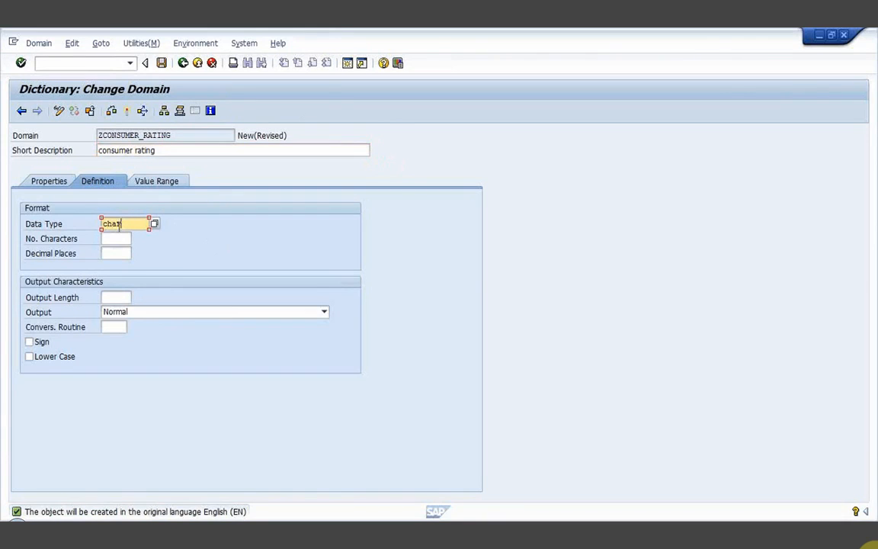
{"action": "left_click", "coordinate": [126, 239]}
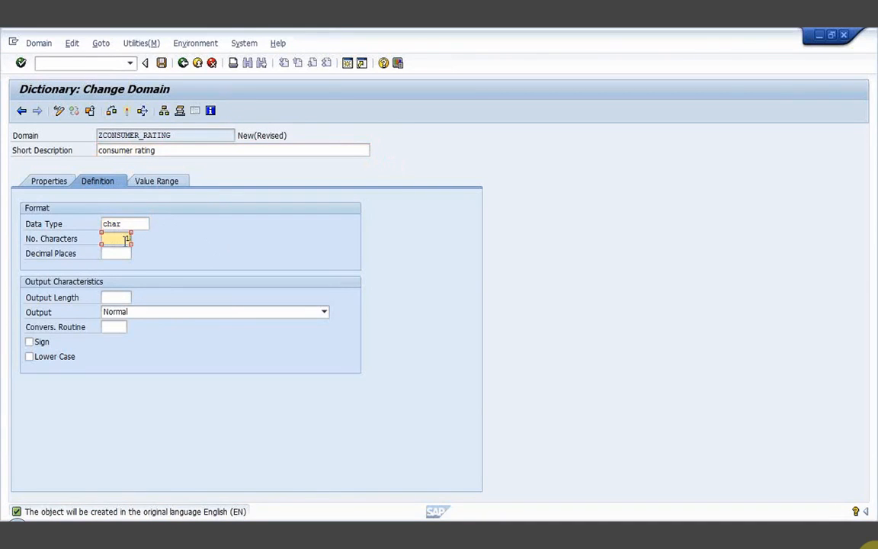
{"action": "type", "text": "1"}
Add the fixed value 0 with the description "No Comments" to the domain's value range
{"action": "left_click", "coordinate": [167, 183]}
{"action": "type", "text": "0"}
{"action": "key", "text": "Tab"}
{"action": "type", "text": "No"}
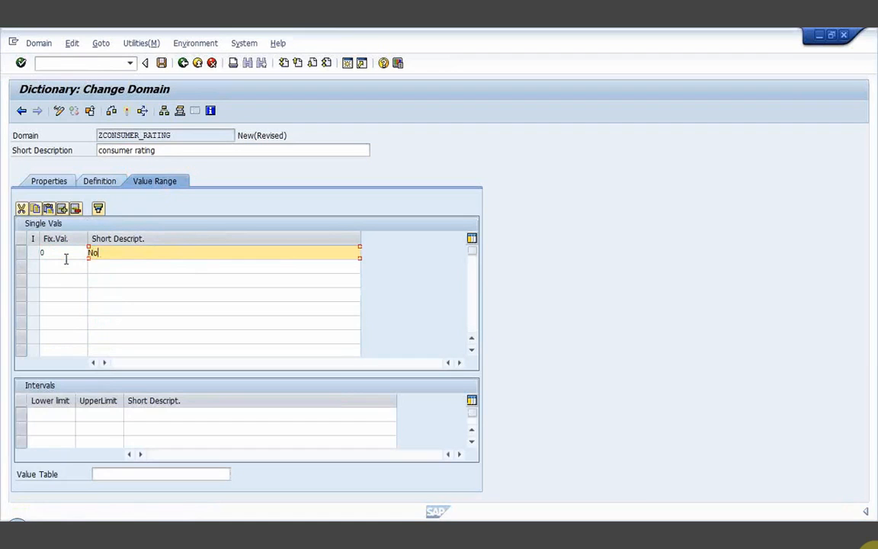
{"action": "type", "text": " Commnets"}
{"action": "key", "text": "BackSpace"}
{"action": "key", "text": "BackSpace"}
{"action": "key", "text": "BackSpace"}
{"action": "key", "text": "BackSpace"}
{"action": "type", "text": "ent"}
Add the fixed values 1 "Poor", 2 "Good" and 3 "Excellent" to the domain's value range
{"action": "left_click", "coordinate": [50, 268]}
{"action": "type", "text": "1"}
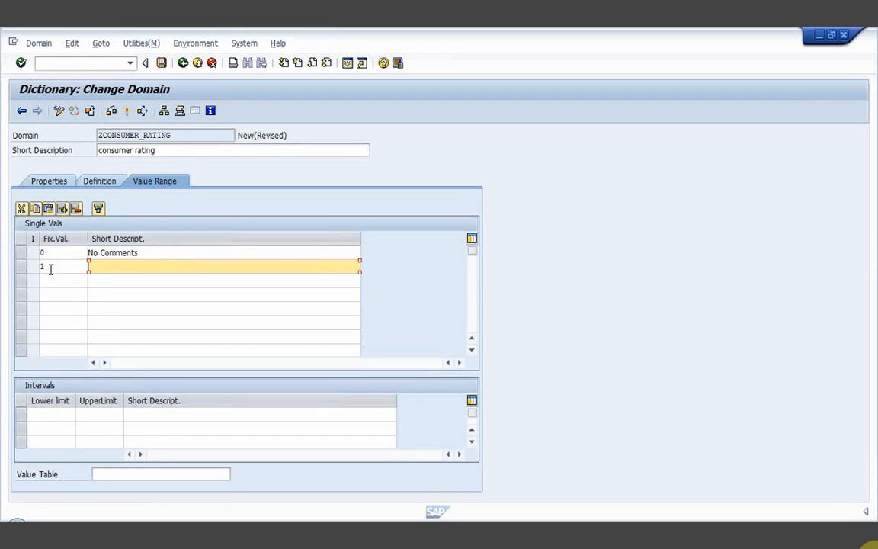
{"action": "type", "text": "Poor"}
{"action": "left_click", "coordinate": [48, 281]}
{"action": "type", "text": "2"}
{"action": "key", "text": "Tab"}
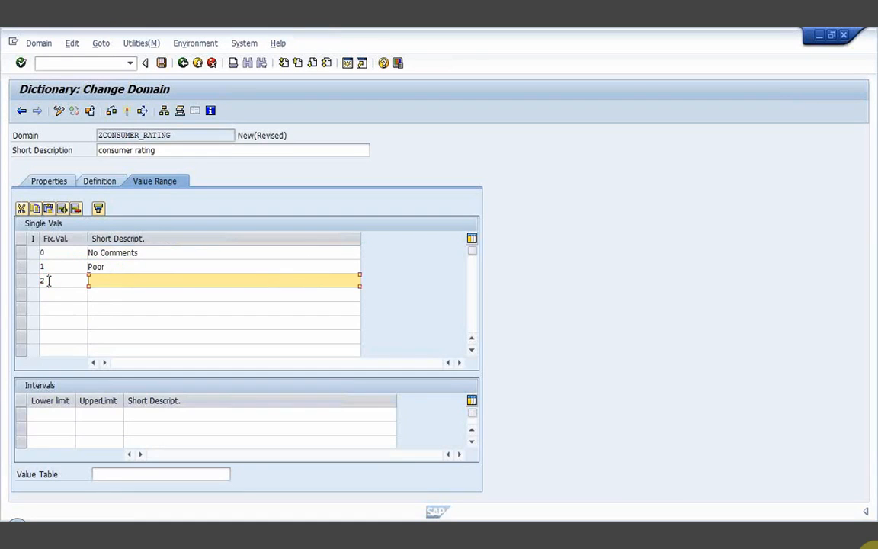
{"action": "type", "text": "Good"}
{"action": "left_click", "coordinate": [45, 294]}
{"action": "type", "text": "3"}
{"action": "key", "text": "Tab"}
{"action": "type", "text": "Excellent"}
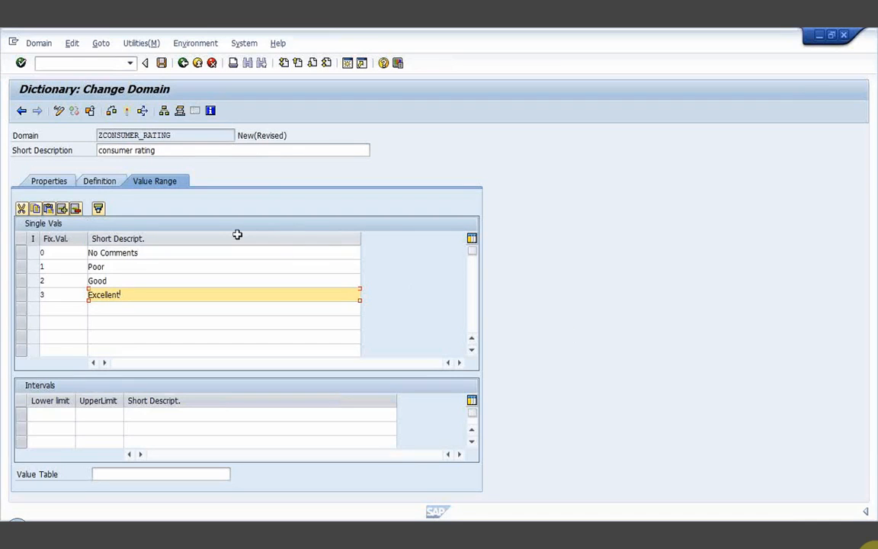
Save the domain ZCONSUMER_RATING in package ZZZZ and activate it, returning to the data element
{"action": "left_click", "coordinate": [161, 64]}
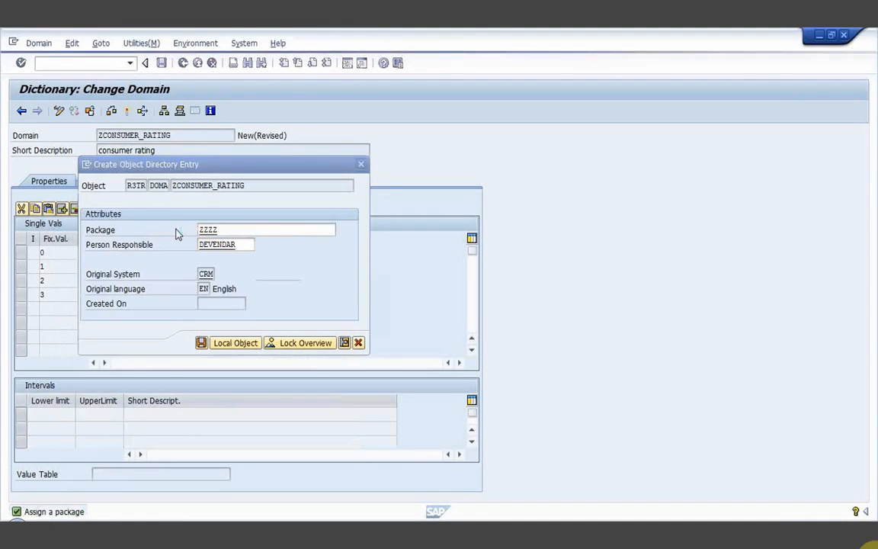
{"action": "key", "text": "Return"}
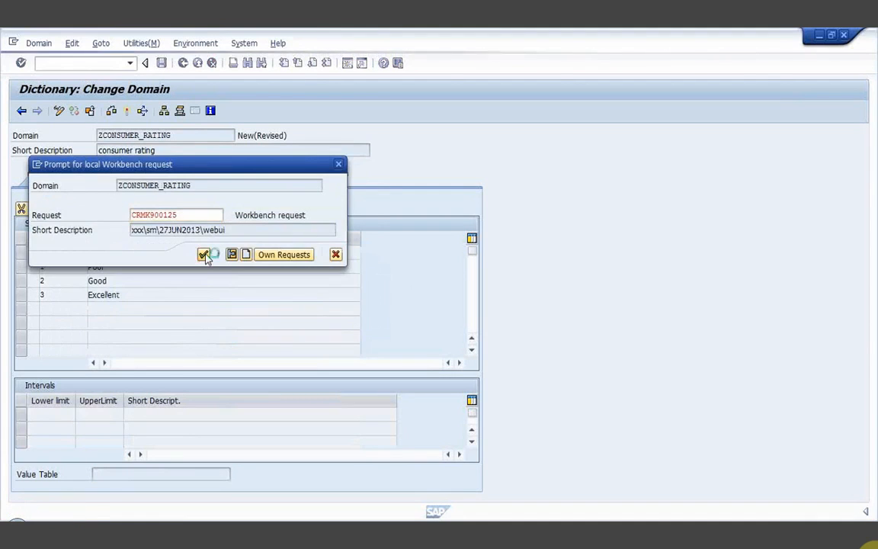
{"action": "left_click", "coordinate": [203, 255]}
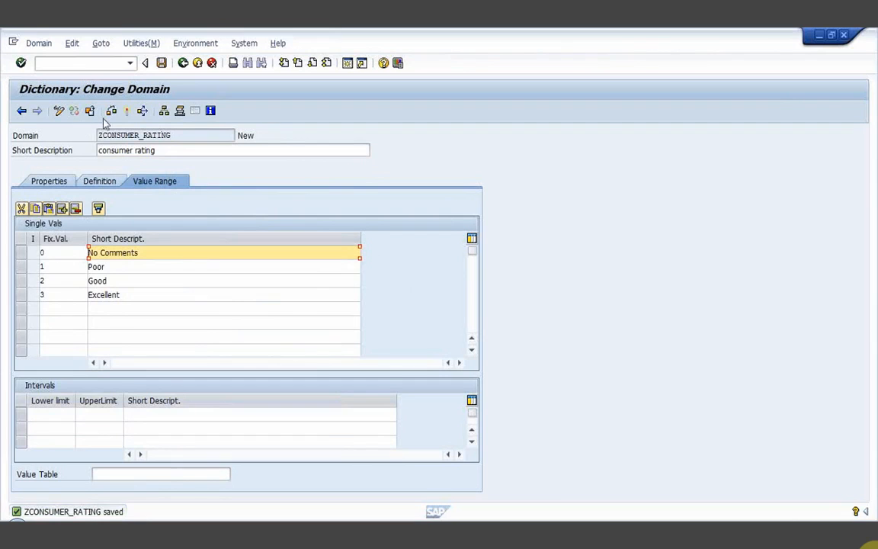
{"action": "left_click", "coordinate": [127, 113]}
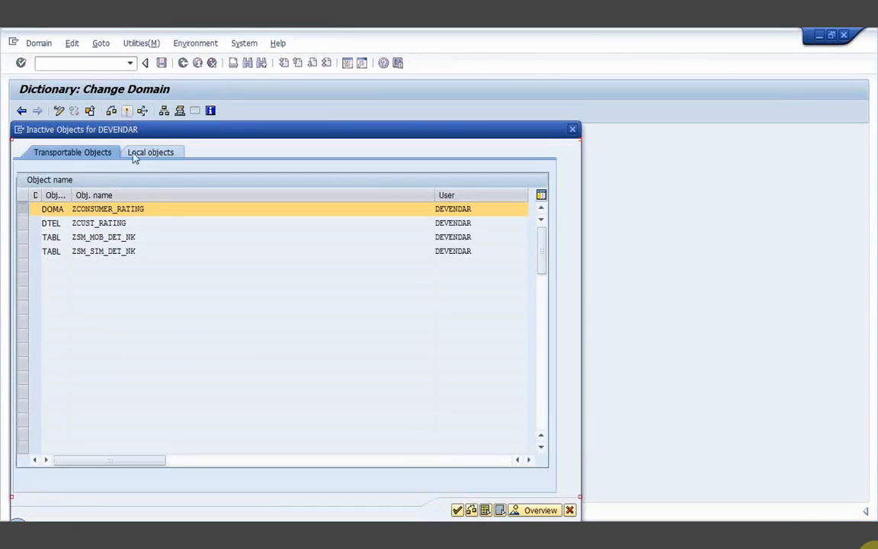
{"action": "key", "text": "Return"}
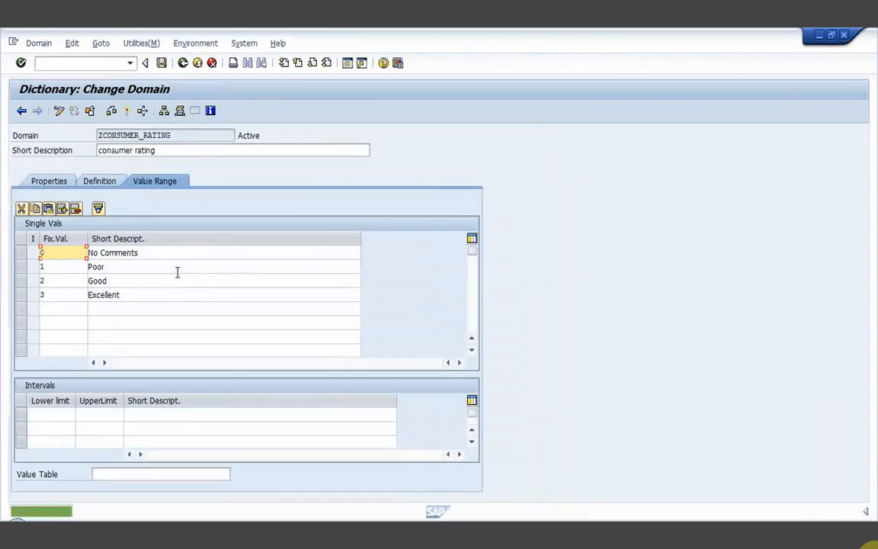
{"action": "left_click", "coordinate": [183, 64]}
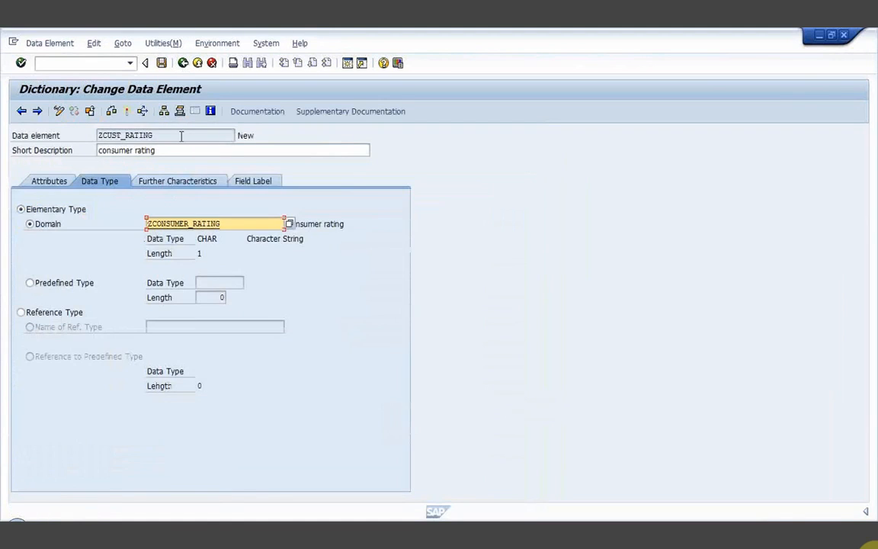
Activate the data element ZCUST_RATING, and save and leave the table ZSM_SIM_DET_NK
{"action": "left_click", "coordinate": [111, 112]}
{"action": "left_click", "coordinate": [127, 111]}
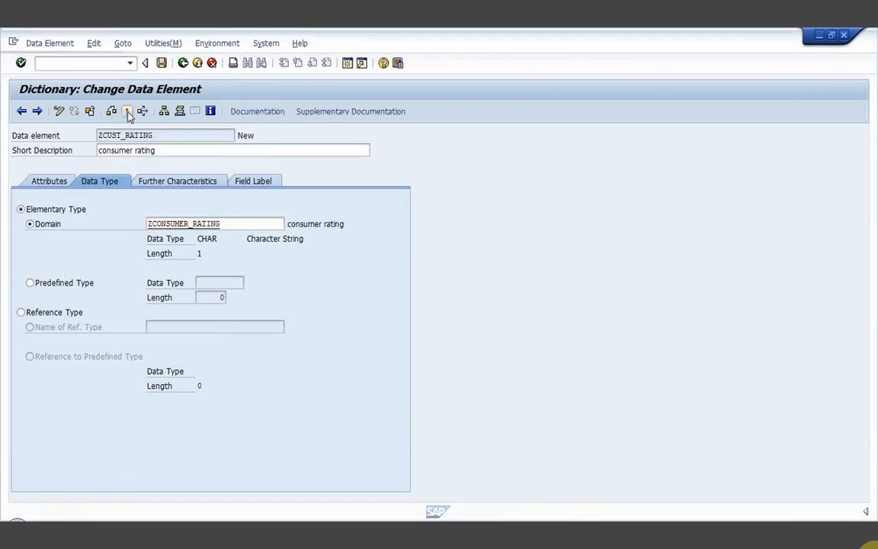
{"action": "key", "text": "Return"}
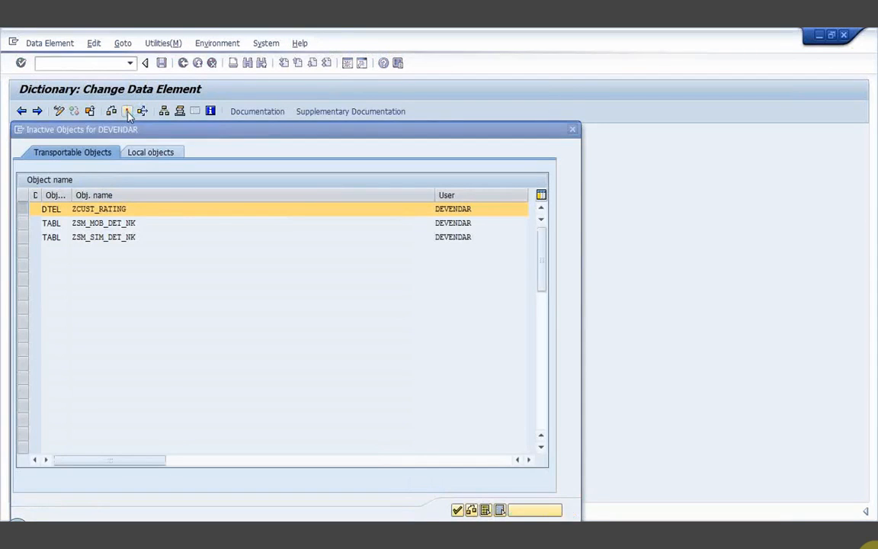
{"action": "left_click", "coordinate": [183, 65]}
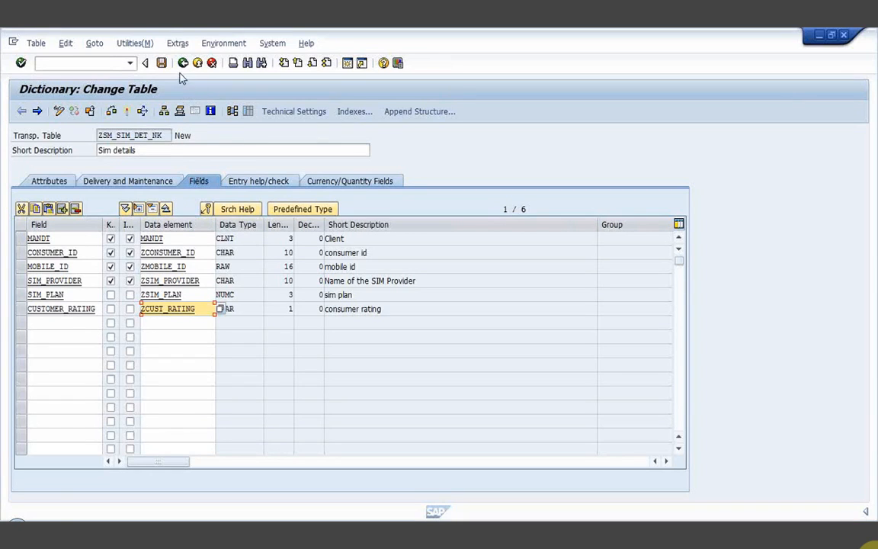
{"action": "left_click", "coordinate": [161, 64]}
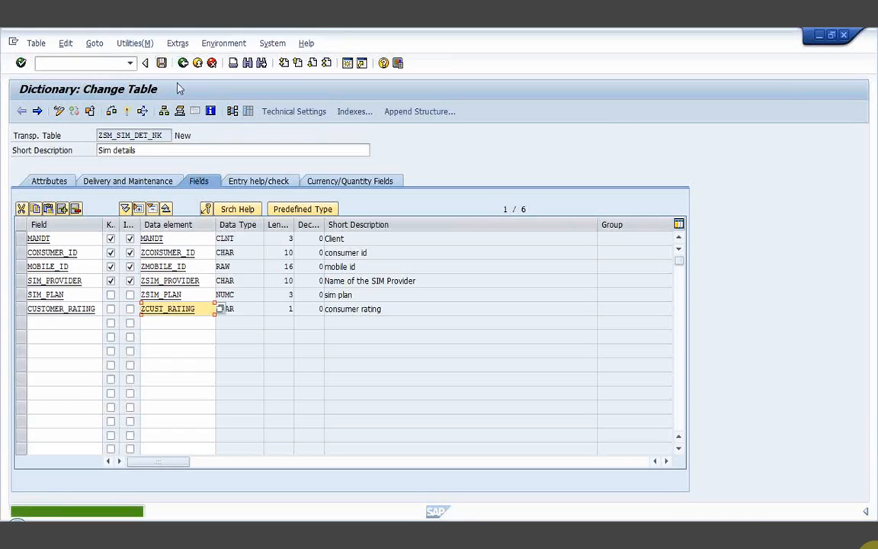
{"action": "left_click", "coordinate": [183, 64]}
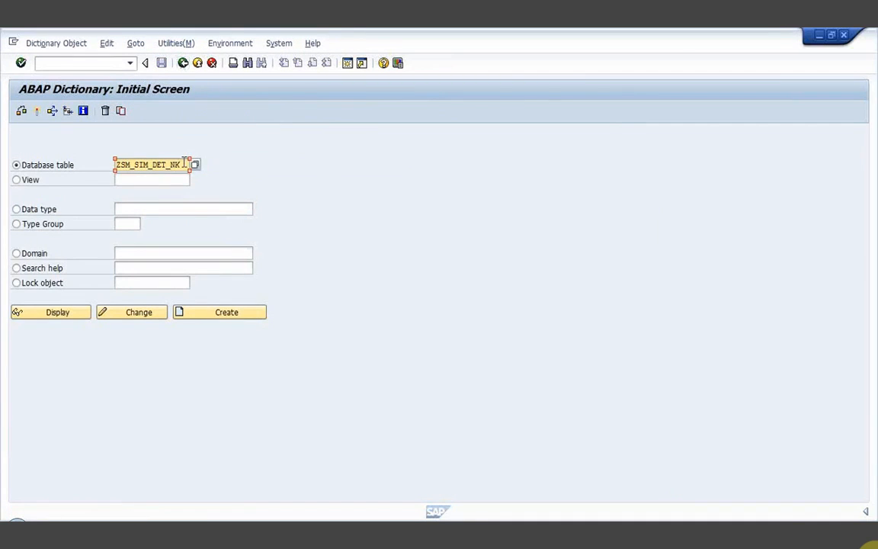
Display the table ZSM_MOB_DET_NK to examine its fields and the credit rating data element, and return to the dictionary's initial screen
{"action": "key", "text": "BackSpace"}
{"action": "key", "text": "BackSpace"}
{"action": "key", "text": "BackSpace"}
{"action": "key", "text": "BackSpace"}
{"action": "key", "text": "BackSpace"}
{"action": "key", "text": "BackSpace"}
{"action": "key", "text": "BackSpace"}
{"action": "key", "text": "BackSpace"}
{"action": "key", "text": "BackSpace"}
{"action": "key", "text": "BackSpace"}
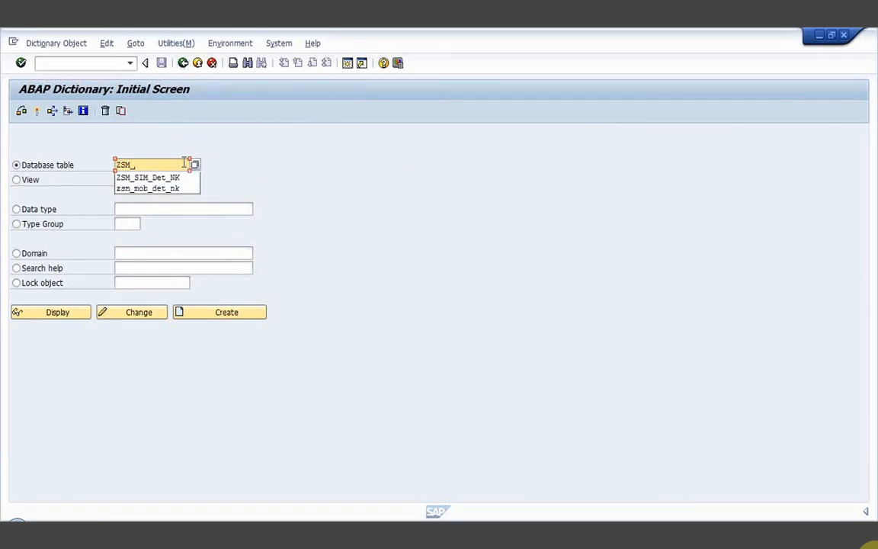
{"action": "key", "text": "Down"}
{"action": "key", "text": "Down"}
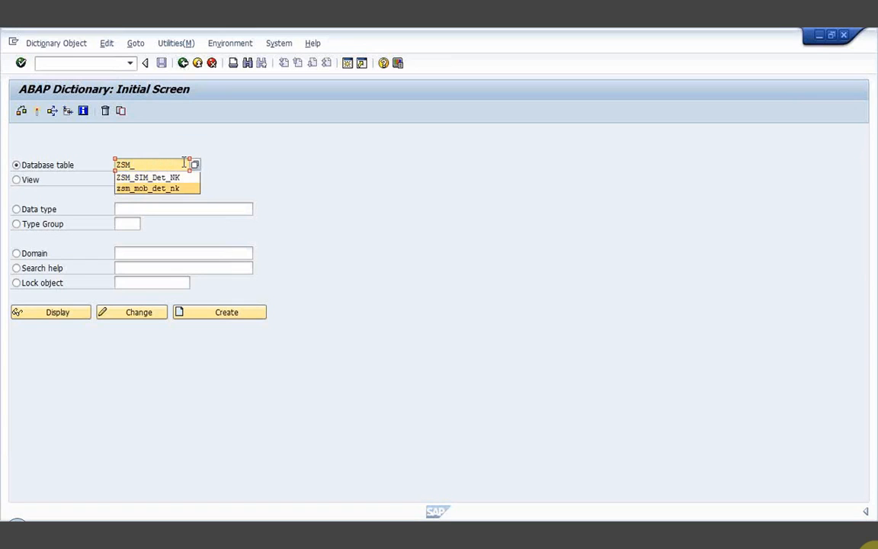
{"action": "key", "text": "Return"}
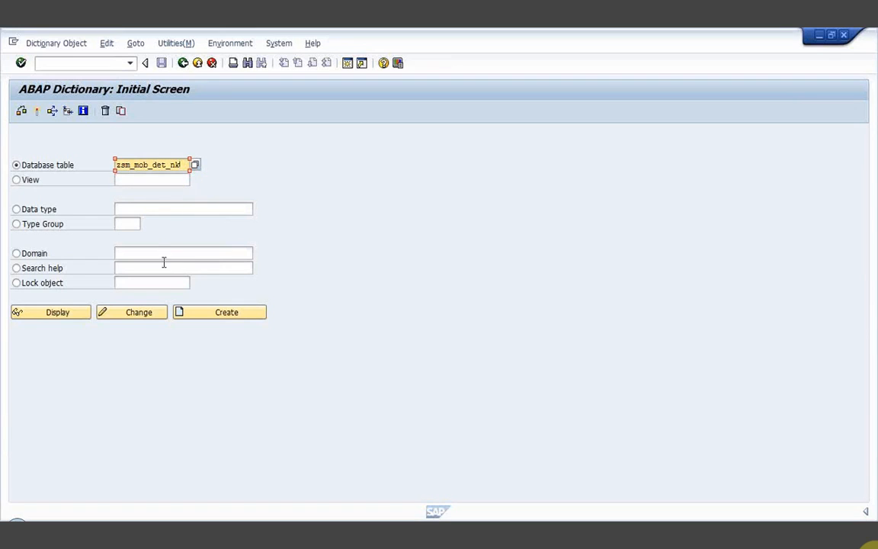
{"action": "left_click", "coordinate": [53, 314]}
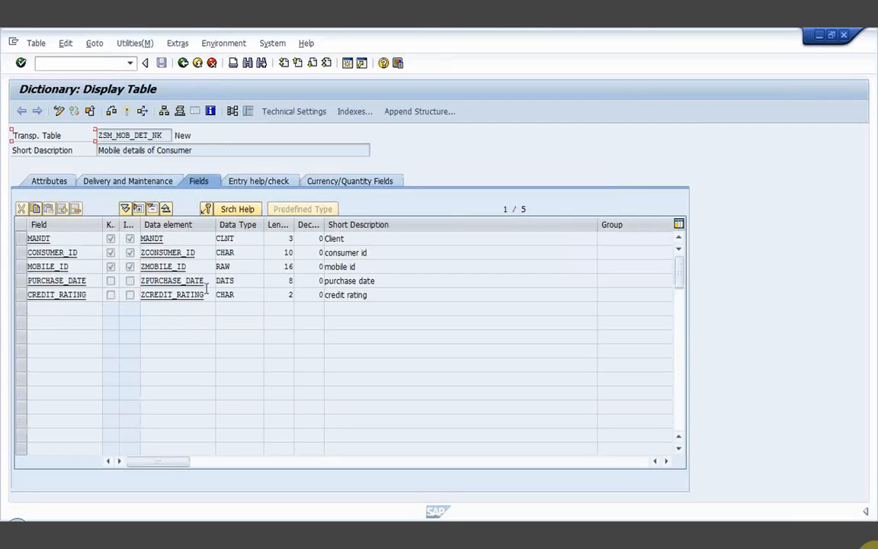
{"action": "left_click_drag", "start_coordinate": [204, 294], "coordinate": [131, 252]}
{"action": "left_click", "coordinate": [141, 297]}
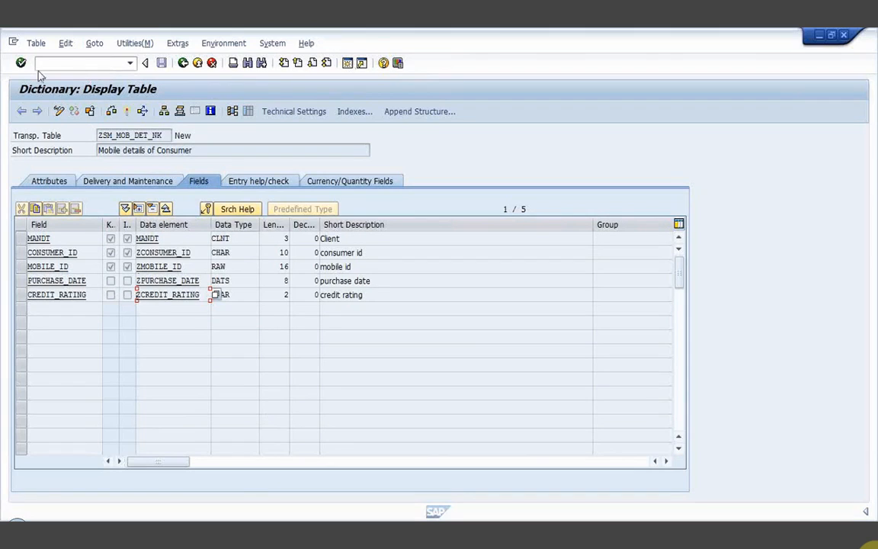
{"action": "left_click", "coordinate": [183, 63]}
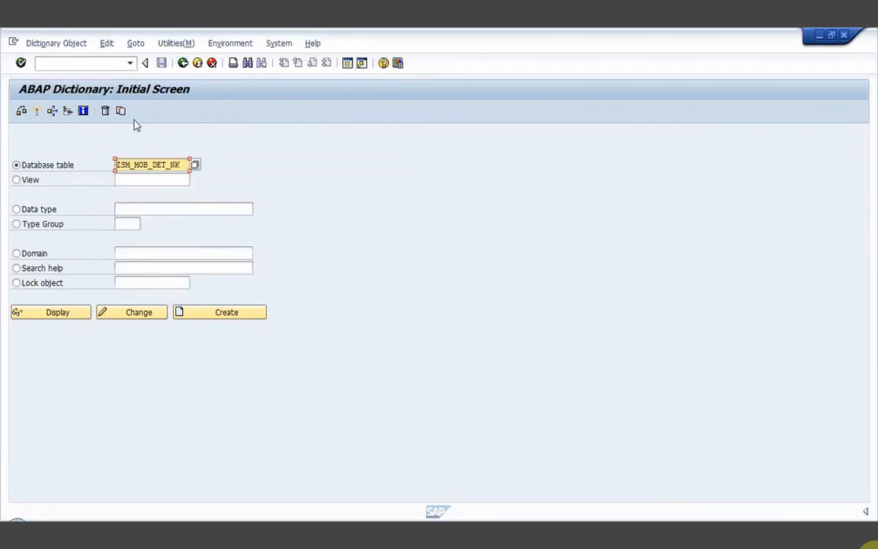
Try to create a database table named ZCREDIT_RATING
{"action": "key", "text": "shift+Right"}
{"action": "key", "text": "shift+Right"}
{"action": "key", "text": "shift+Right"}
{"action": "key", "text": "shift+Right"}
{"action": "key", "text": "shift+Right"}
{"action": "key", "text": "shift+Right"}
{"action": "key", "text": "shift+Right"}
{"action": "key", "text": "shift+Right"}
{"action": "key", "text": "shift+Right"}
{"action": "key", "text": "shift+Right"}
{"action": "key", "text": "shift+Right"}
{"action": "key", "text": "shift+Right"}
{"action": "key", "text": "shift+Right"}
{"action": "key", "text": "shift+Right"}
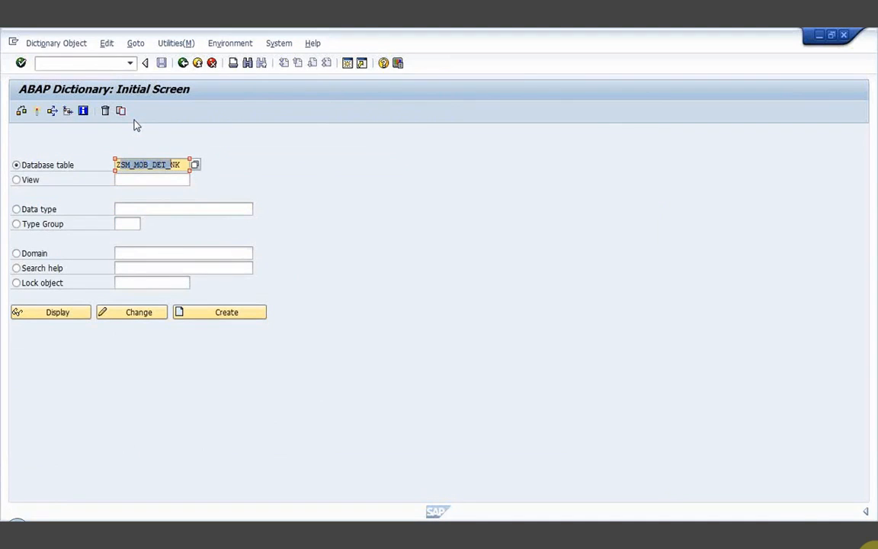
{"action": "type", "text": "Zcre"}
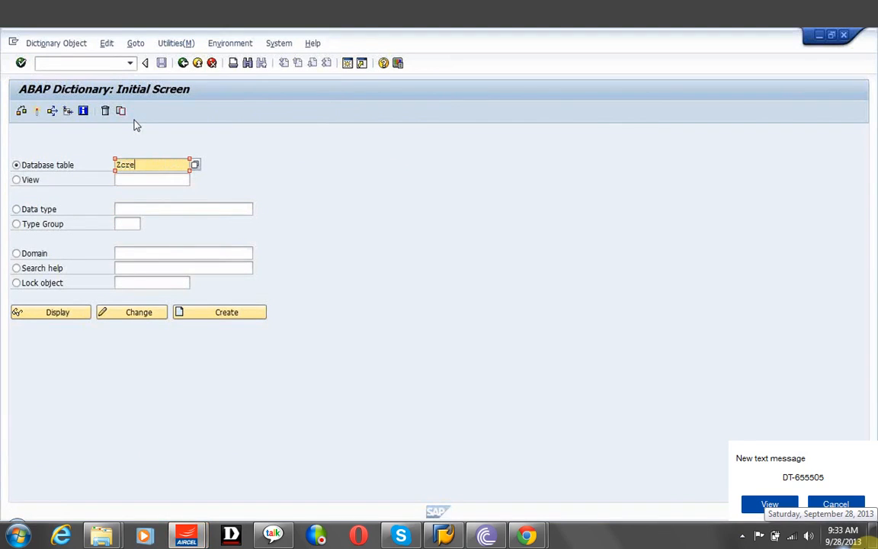
{"action": "type", "text": "dit_rating"}
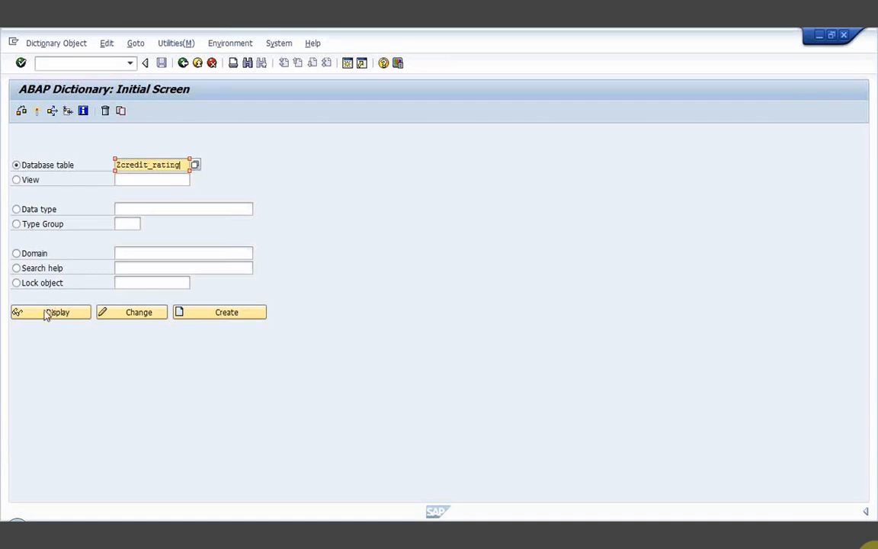
{"action": "left_click", "coordinate": [252, 312]}
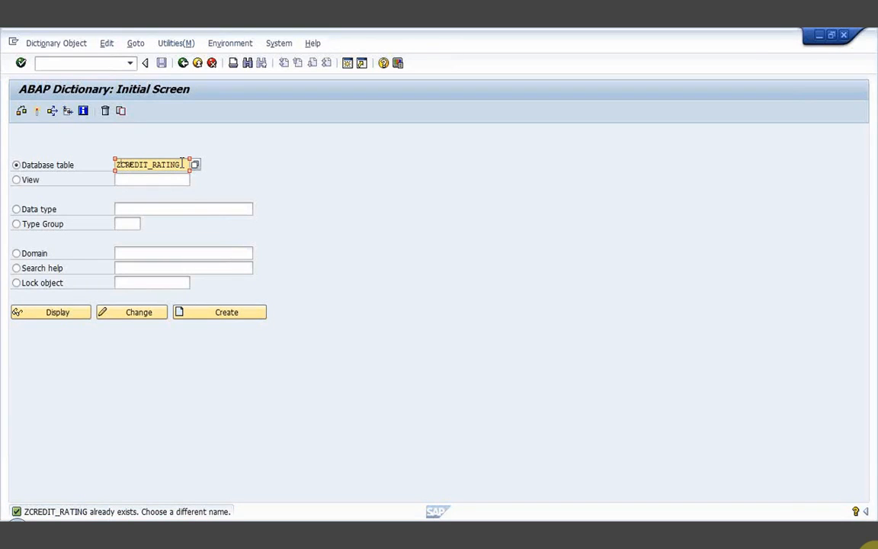
Create the database table ZSM_CREDIT_RATIN with the short description "credit rating"
{"action": "double_click", "coordinate": [181, 165]}
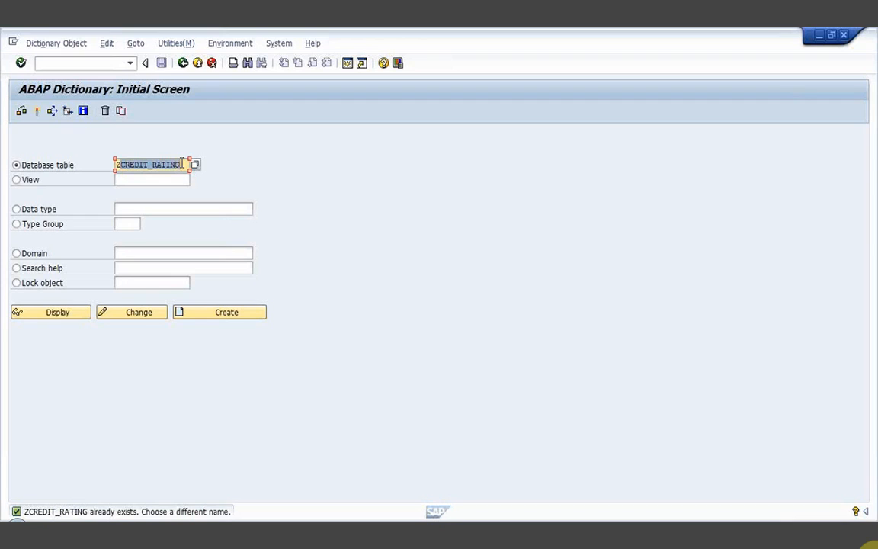
{"action": "type", "text": "Zsm_"}
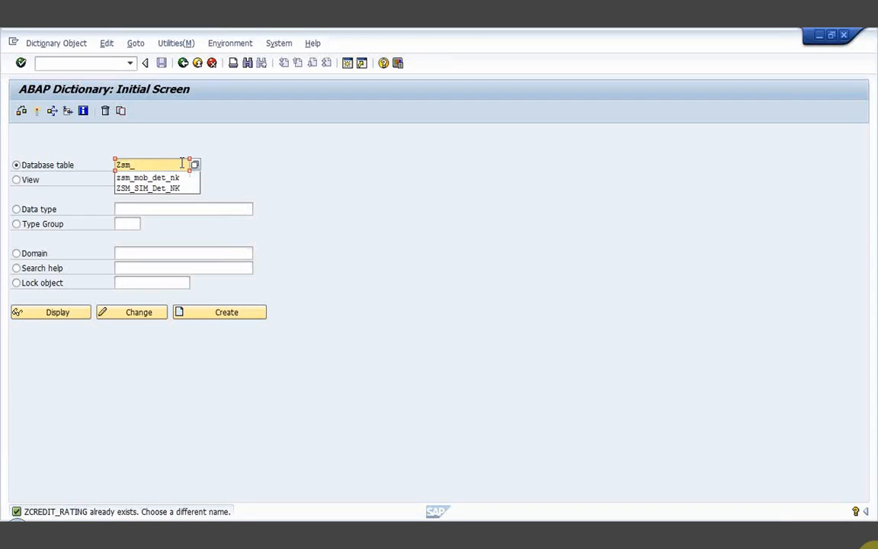
{"action": "type", "text": "mo"}
{"action": "key", "text": "BackSpace"}
{"action": "key", "text": "BackSpace"}
{"action": "type", "text": "con"}
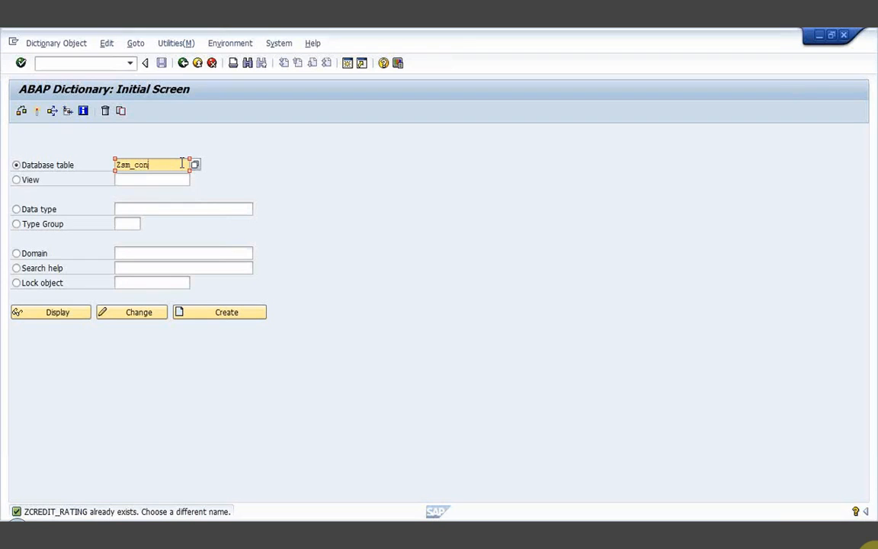
{"action": "type", "text": "sumer"}
{"action": "key", "text": "BackSpace"}
{"action": "key", "text": "BackSpace"}
{"action": "key", "text": "BackSpace"}
{"action": "key", "text": "BackSpace"}
{"action": "key", "text": "BackSpace"}
{"action": "key", "text": "BackSpace"}
{"action": "key", "text": "BackSpace"}
{"action": "type", "text": "redit_ratin"}
{"action": "left_click", "coordinate": [221, 313]}
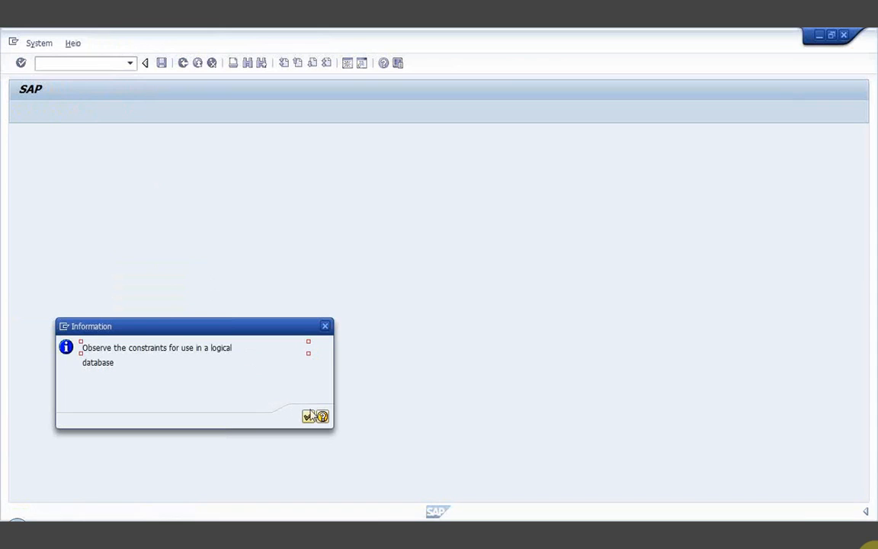
{"action": "left_click", "coordinate": [309, 416]}
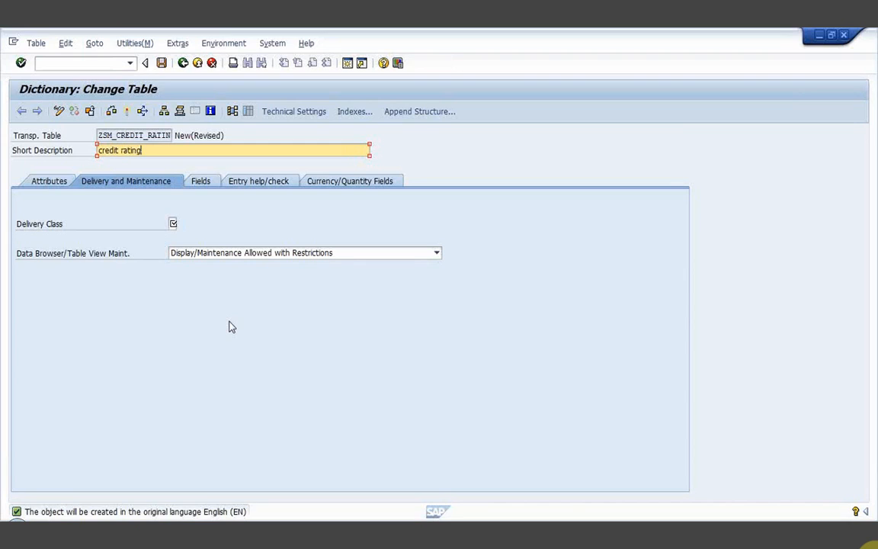
Set the table's delivery class to A and its data browser maintenance to Display/Maintenance Allowed
{"action": "left_click", "coordinate": [174, 224]}
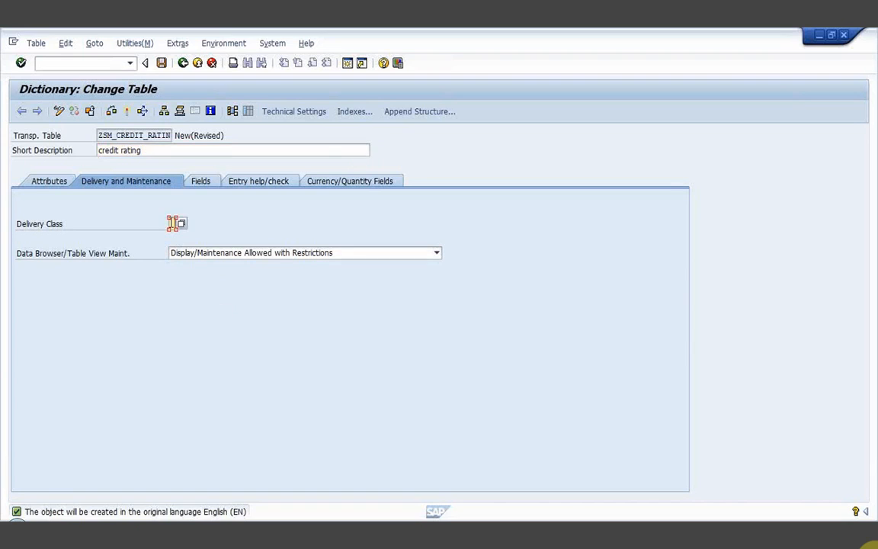
{"action": "left_click", "coordinate": [187, 253]}
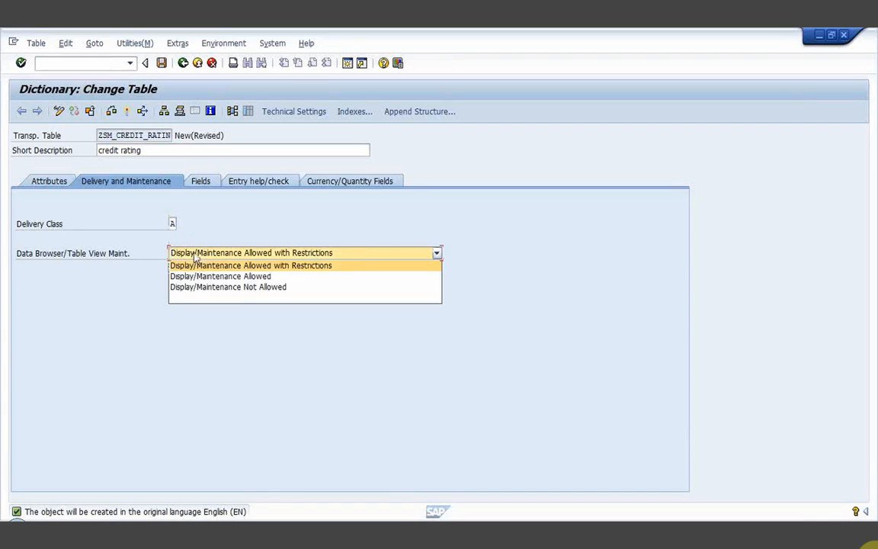
{"action": "left_click", "coordinate": [197, 277]}
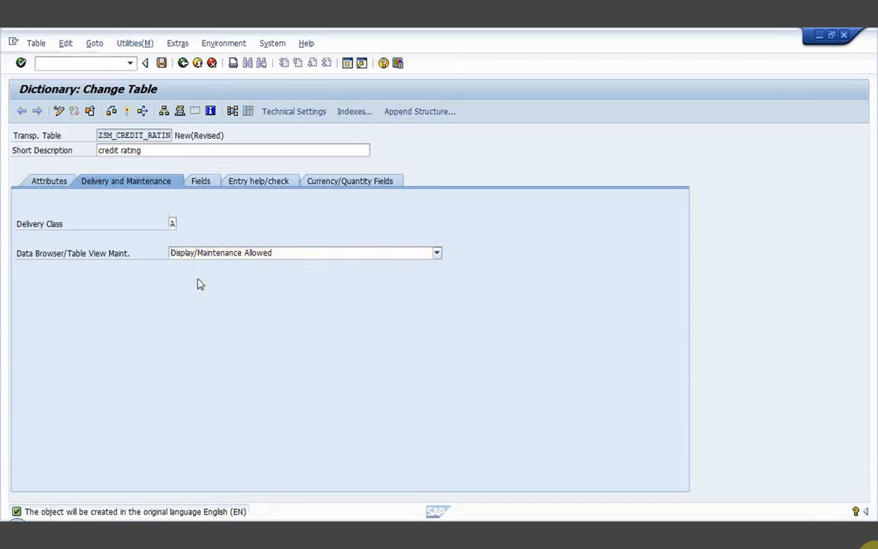
Add the field CREDIT_RATING with data element ZCREDIT_RATING, marked as a key field with initial values
{"action": "left_click", "coordinate": [200, 182]}
{"action": "left_click", "coordinate": [69, 243]}
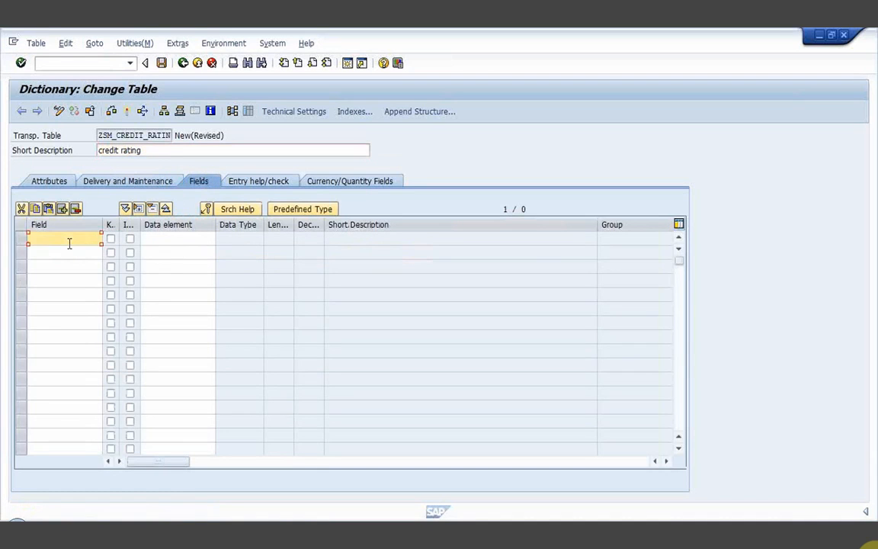
{"action": "type", "text": "c"}
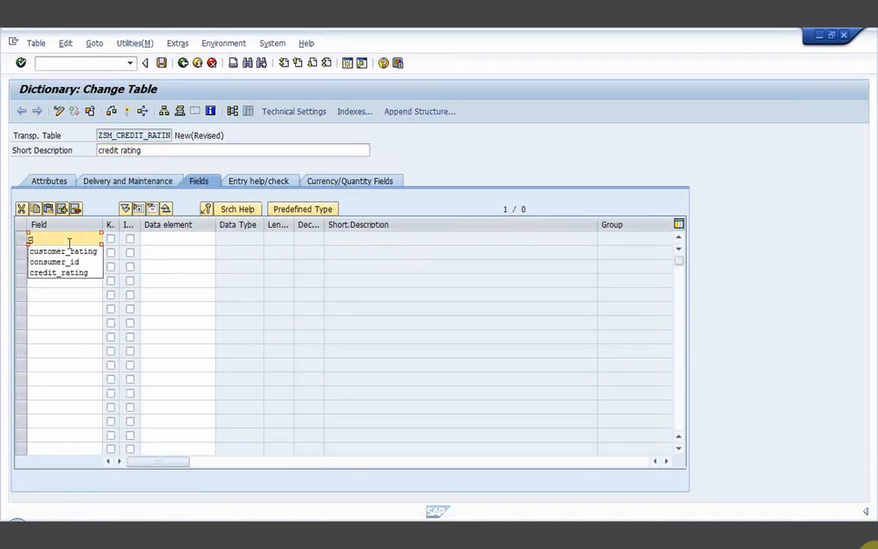
{"action": "left_click", "coordinate": [55, 273]}
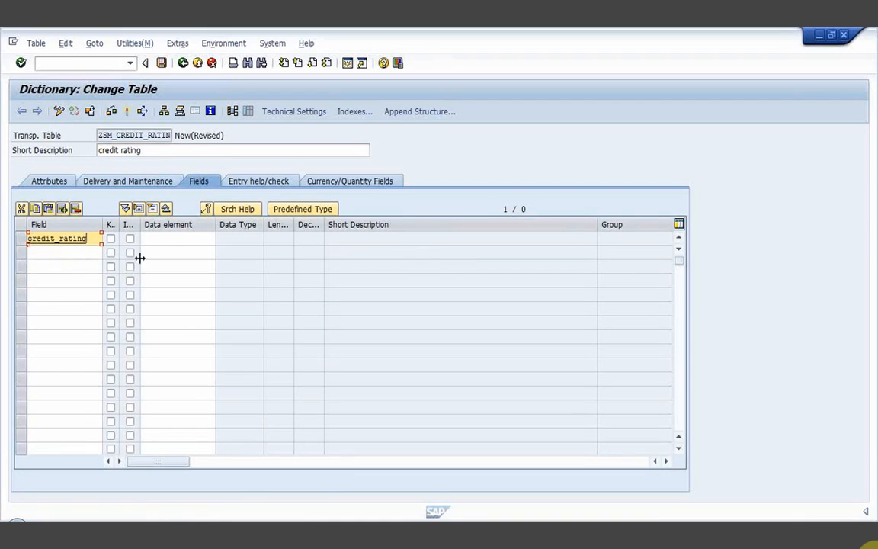
{"action": "left_click", "coordinate": [110, 240]}
{"action": "left_click", "coordinate": [130, 239]}
{"action": "left_click", "coordinate": [159, 238]}
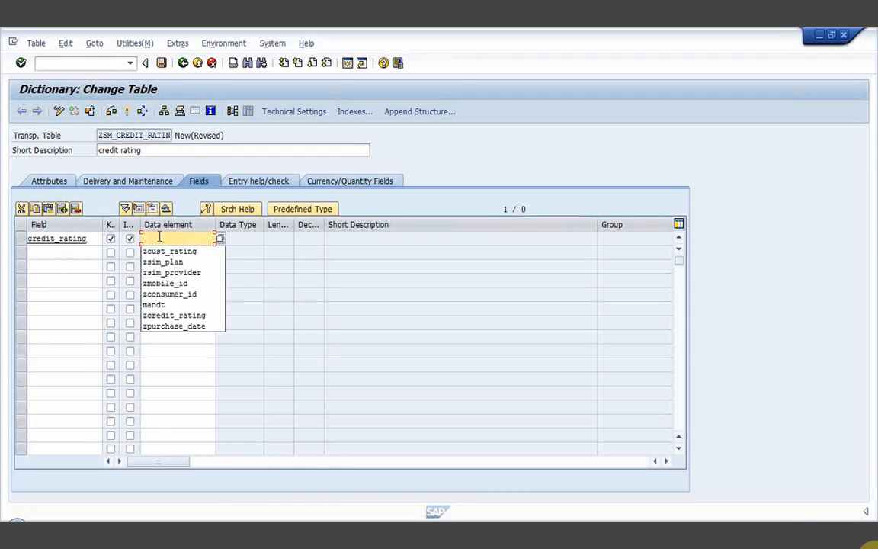
{"action": "left_click", "coordinate": [167, 315]}
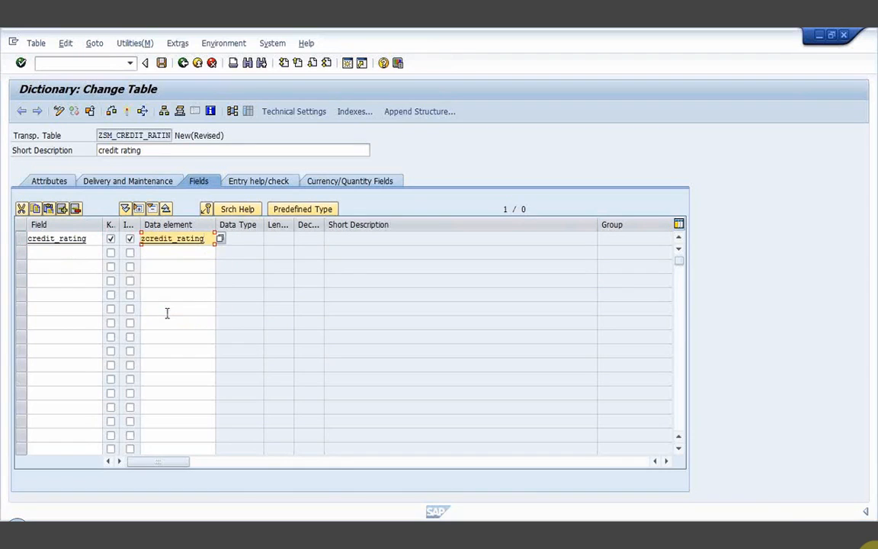
{"action": "key", "text": "Return"}
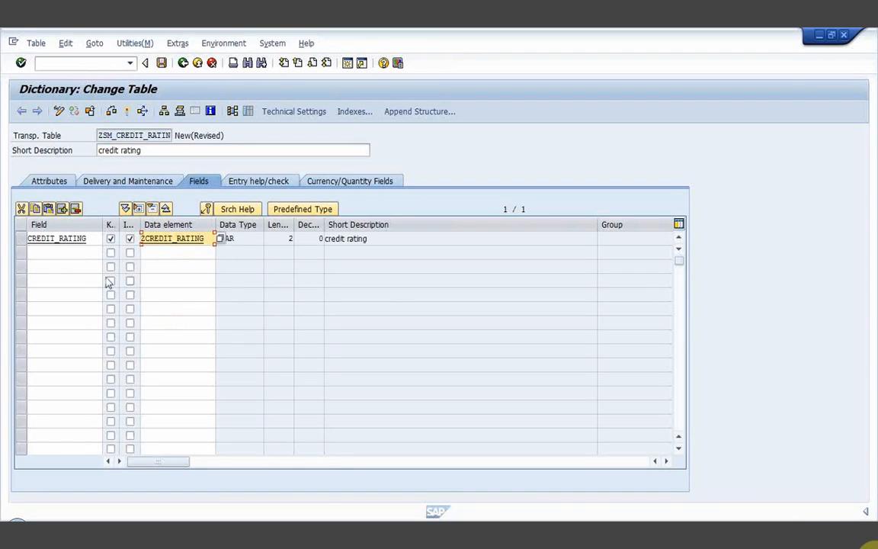
Add a second field DESCR with data element TEXT50, marked as a key field with initial values
{"action": "left_click", "coordinate": [55, 257]}
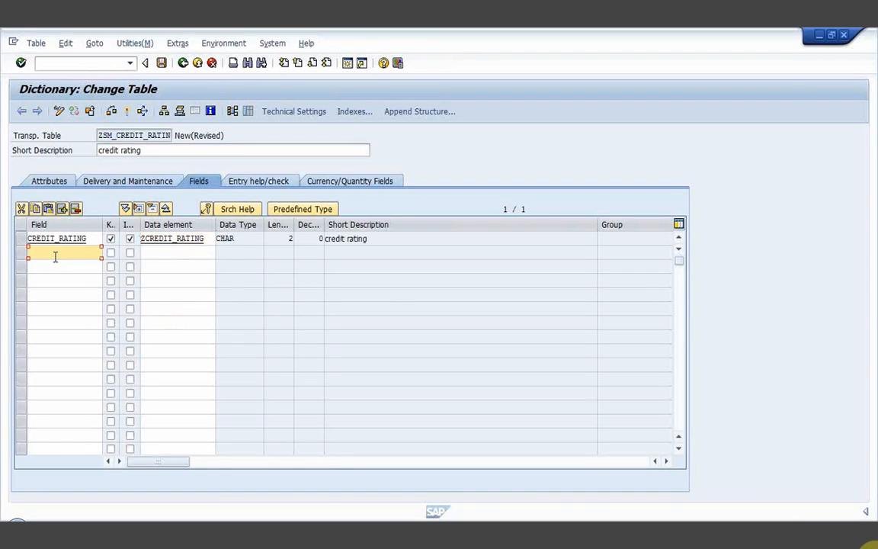
{"action": "left_click", "coordinate": [111, 252]}
{"action": "left_click", "coordinate": [129, 252]}
{"action": "left_click", "coordinate": [156, 253]}
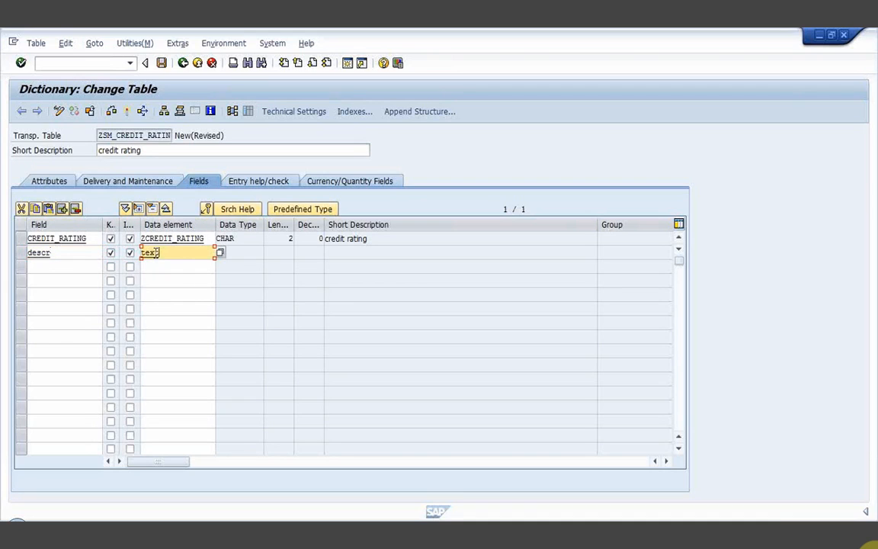
{"action": "type", "text": "text50"}
{"action": "key", "text": "Return"}
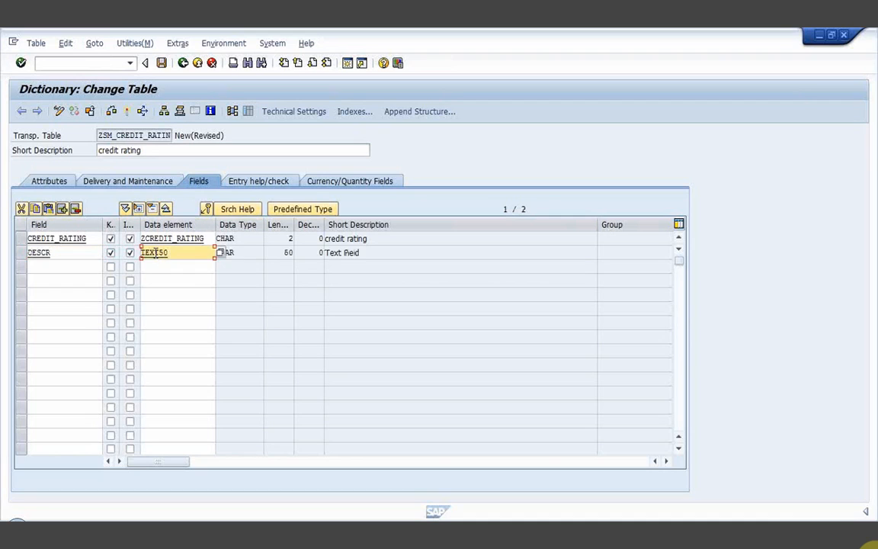
Save the table ZSM_CREDIT_RATIN in package ZZZZ under the proposed workbench request
{"action": "left_click", "coordinate": [161, 63]}
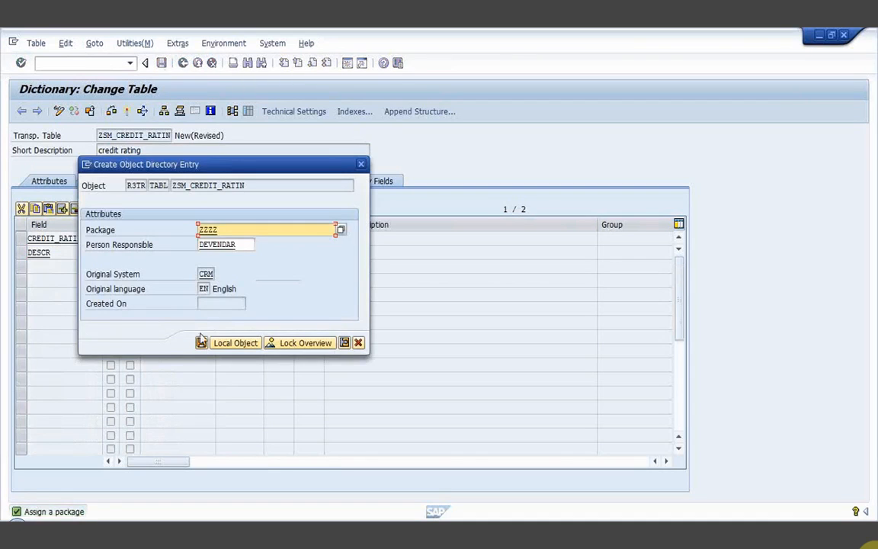
{"action": "left_click", "coordinate": [202, 343]}
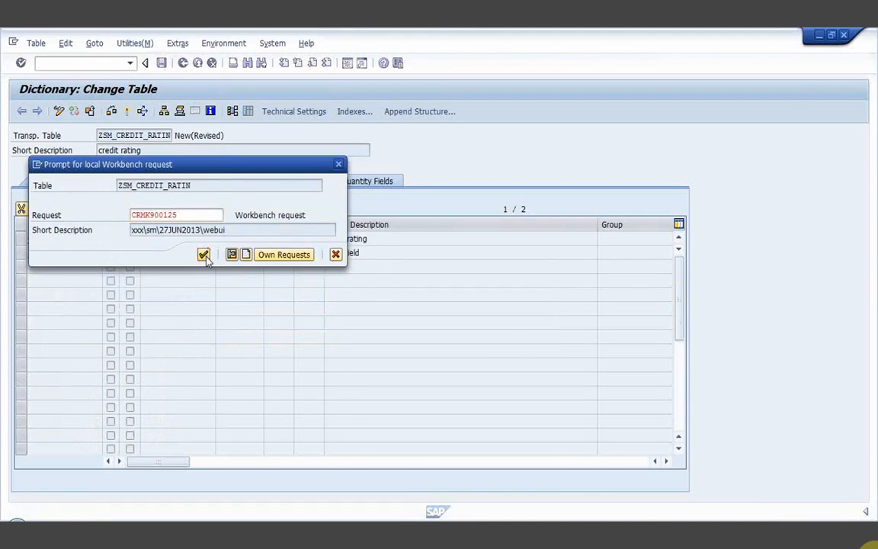
{"action": "left_click", "coordinate": [203, 255]}
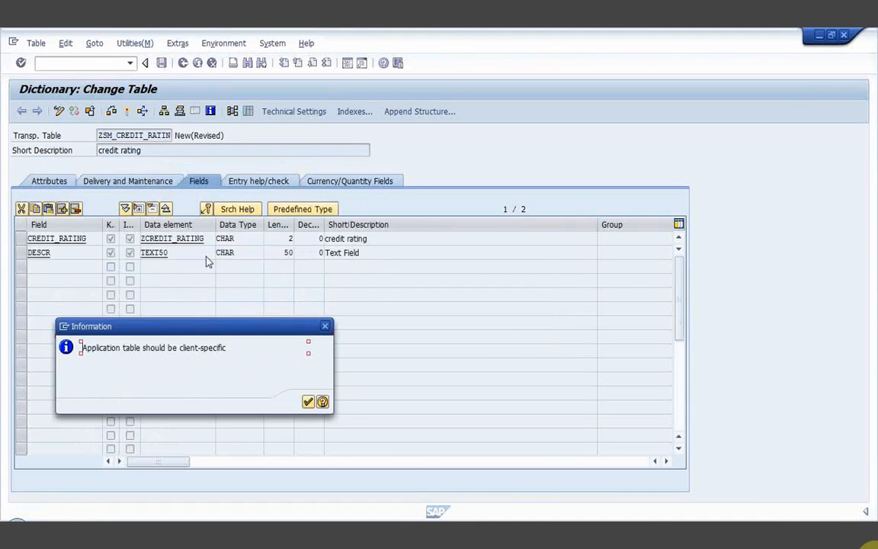
{"action": "left_click", "coordinate": [306, 402]}
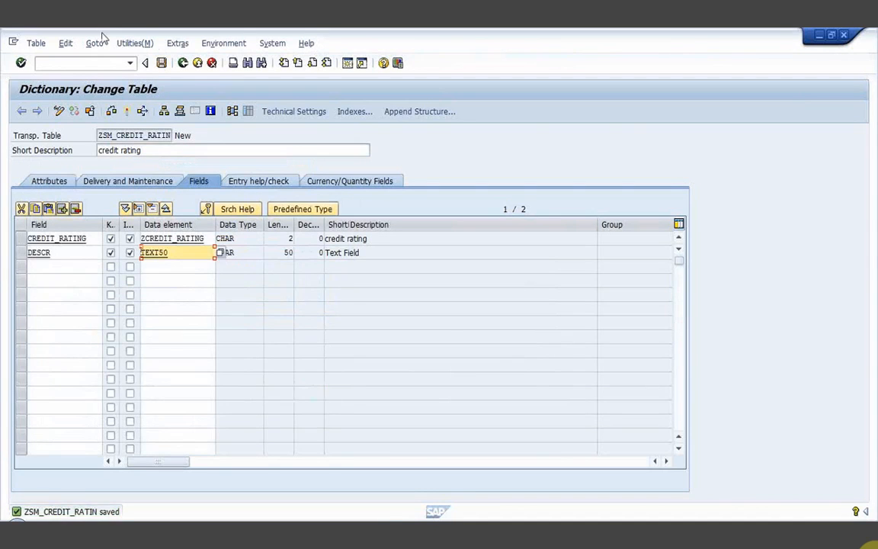
{"action": "left_click", "coordinate": [134, 43]}
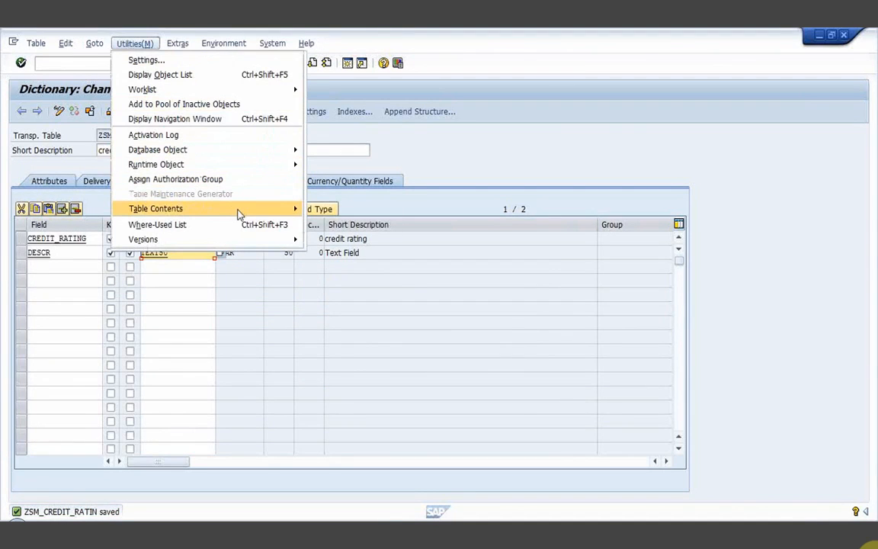
{"action": "mouse_move", "coordinate": [241, 214]}
{"action": "left_click", "coordinate": [529, 138]}
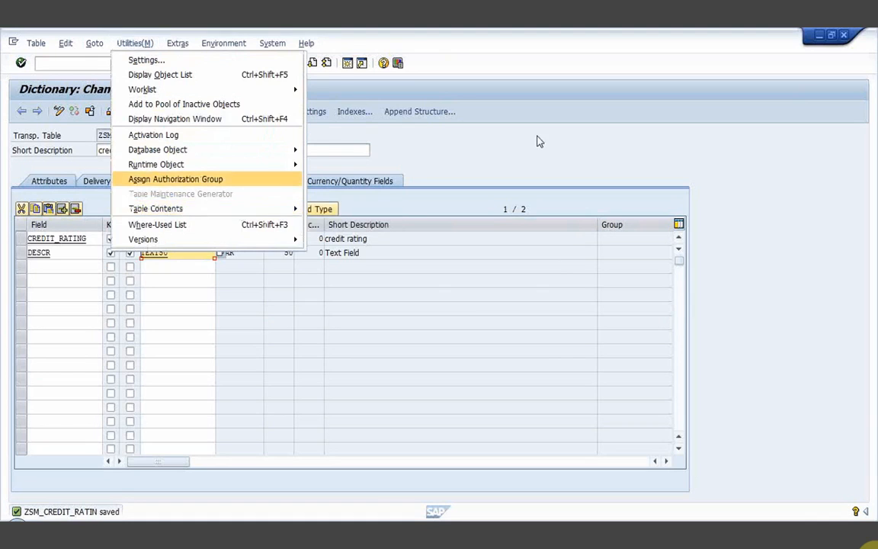
Try to activate the table ZSM_CREDIT_RATIN and close the list of inactive objects
{"action": "left_click", "coordinate": [129, 111]}
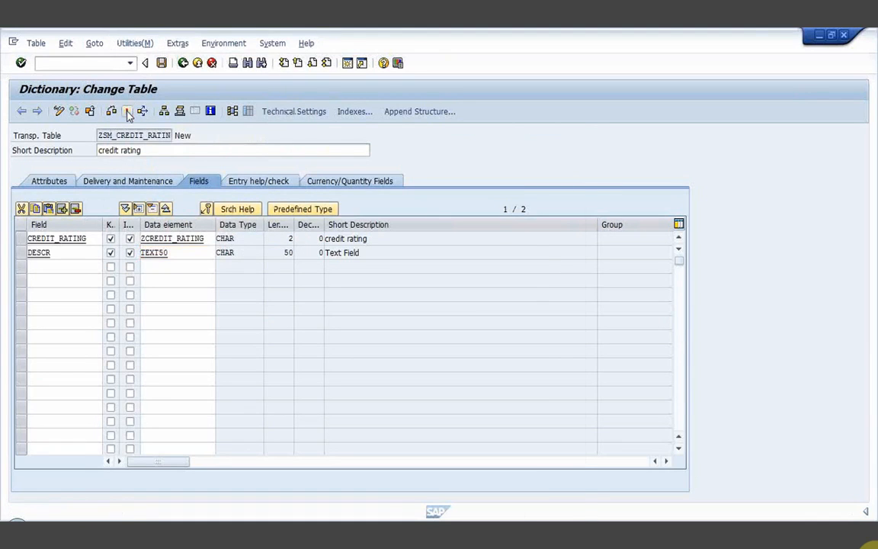
{"action": "key", "text": "Return"}
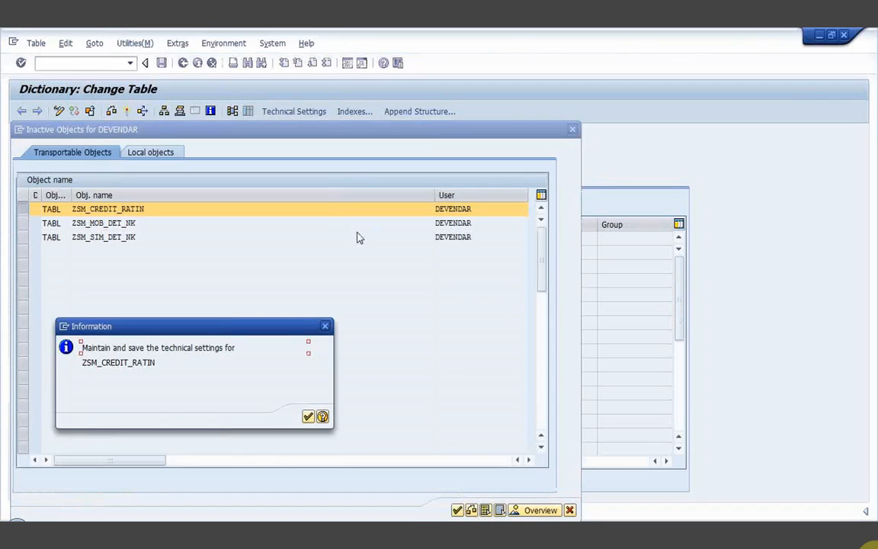
{"action": "key", "text": "Return"}
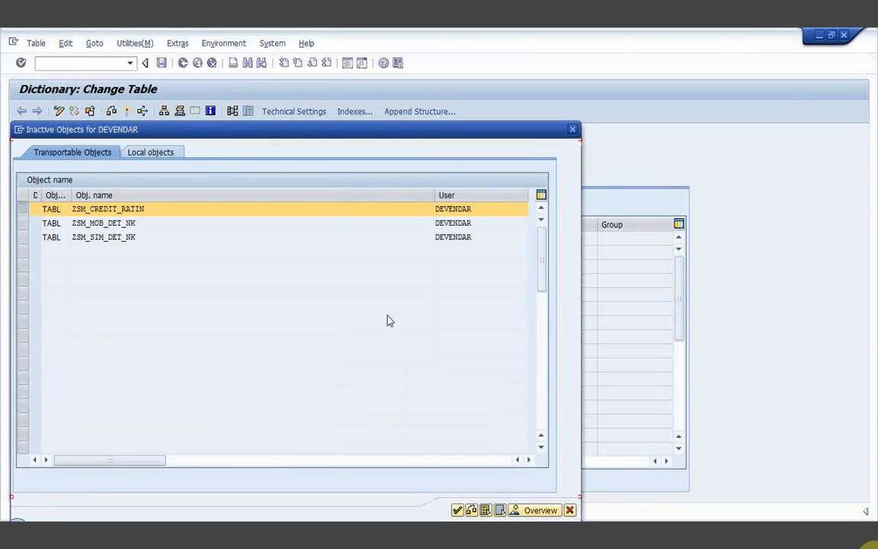
{"action": "left_click", "coordinate": [458, 510]}
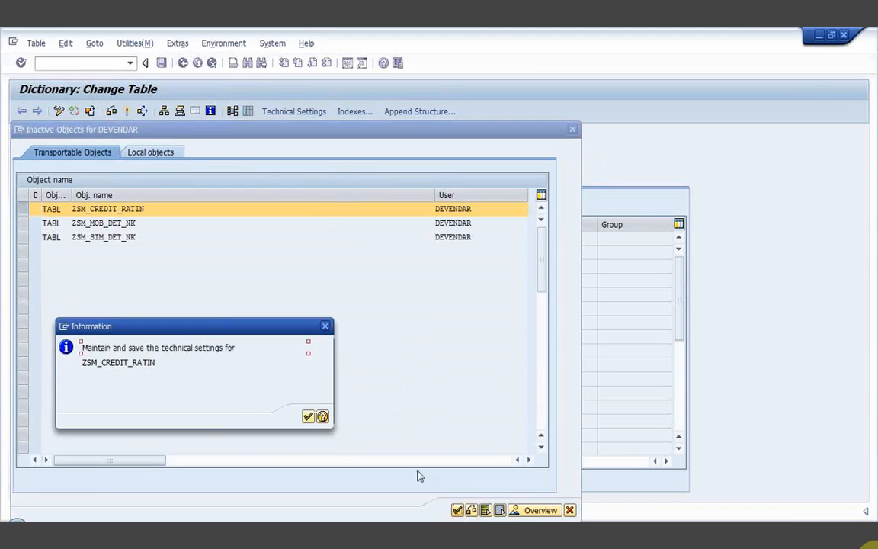
{"action": "left_click", "coordinate": [308, 417]}
{"action": "left_click", "coordinate": [571, 510]}
Set the table's technical settings to data class APPL0 and size category 0, save them and return to the table
{"action": "left_click", "coordinate": [273, 116]}
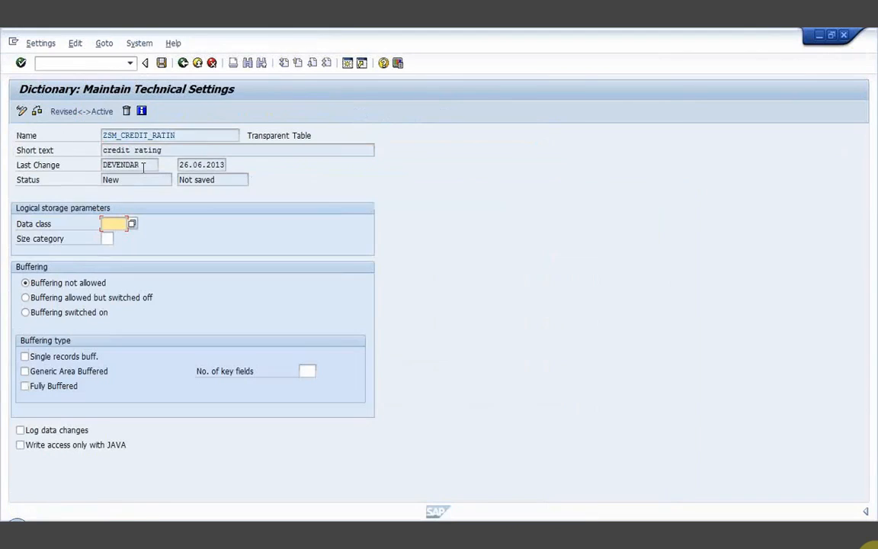
{"action": "key", "text": "space"}
{"action": "left_click", "coordinate": [117, 238]}
{"action": "left_click", "coordinate": [110, 238]}
{"action": "key", "text": "space"}
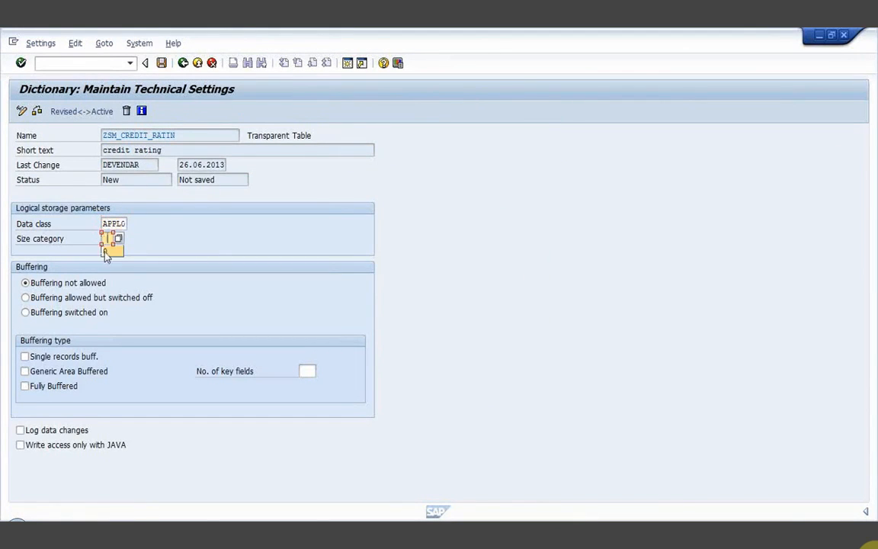
{"action": "left_click", "coordinate": [162, 64]}
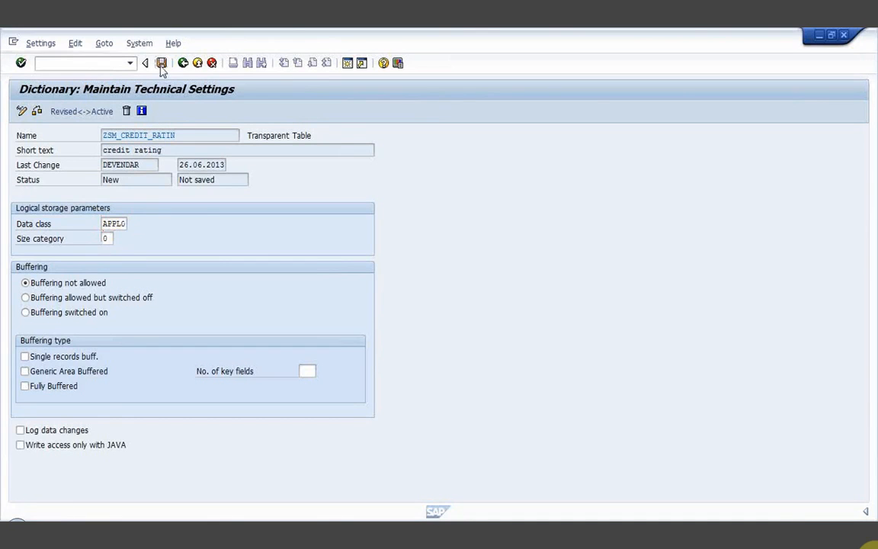
{"action": "left_click", "coordinate": [183, 62]}
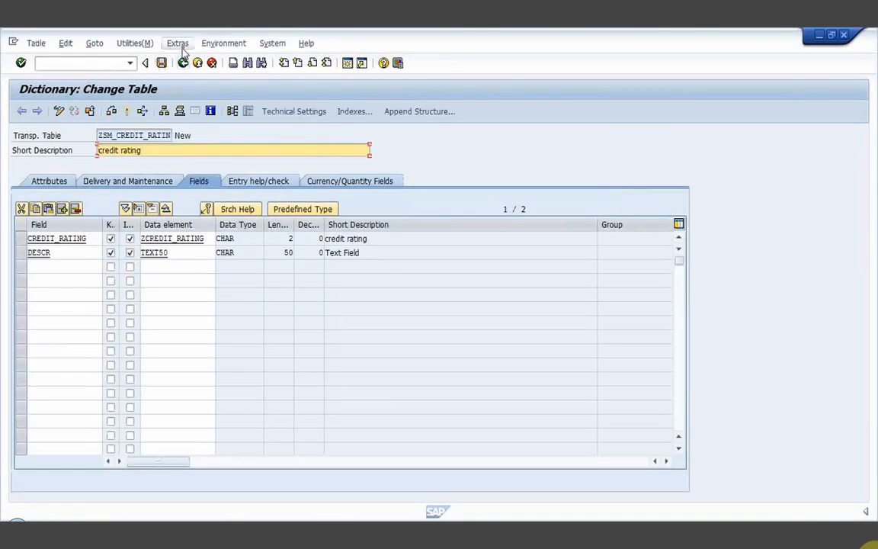
Set the enhancement category of table ZSM_CREDIT_RATIN to Can Be Enhanced (Deep)
{"action": "left_click", "coordinate": [180, 45]}
{"action": "left_click", "coordinate": [194, 150]}
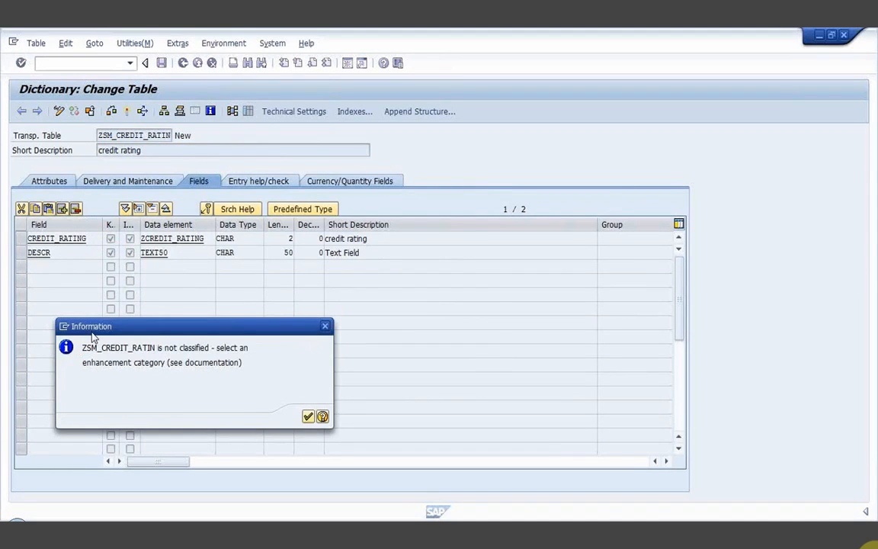
{"action": "key", "text": "Return"}
{"action": "left_click", "coordinate": [102, 230]}
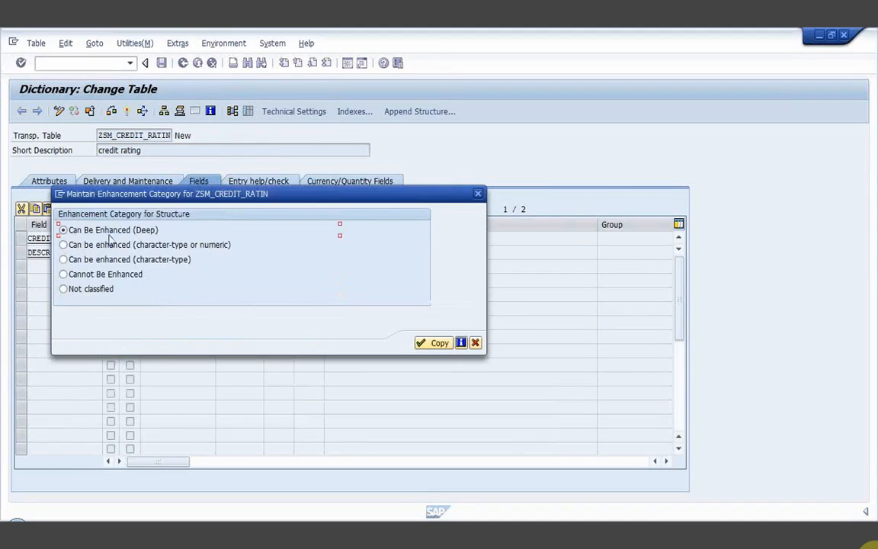
{"action": "left_click", "coordinate": [435, 343]}
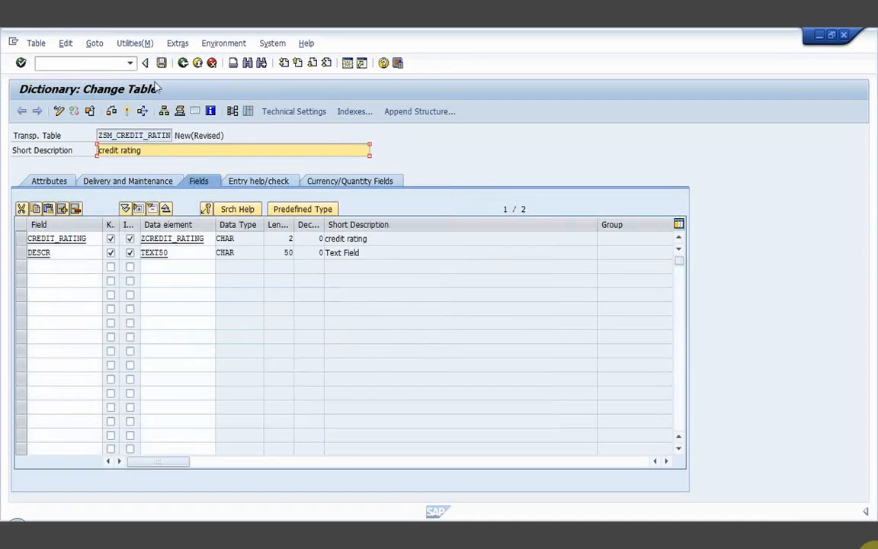
Save and activate the table ZSM_CREDIT_RATIN, acknowledging the client-specific information message
{"action": "left_click", "coordinate": [161, 63]}
{"action": "left_click", "coordinate": [112, 111]}
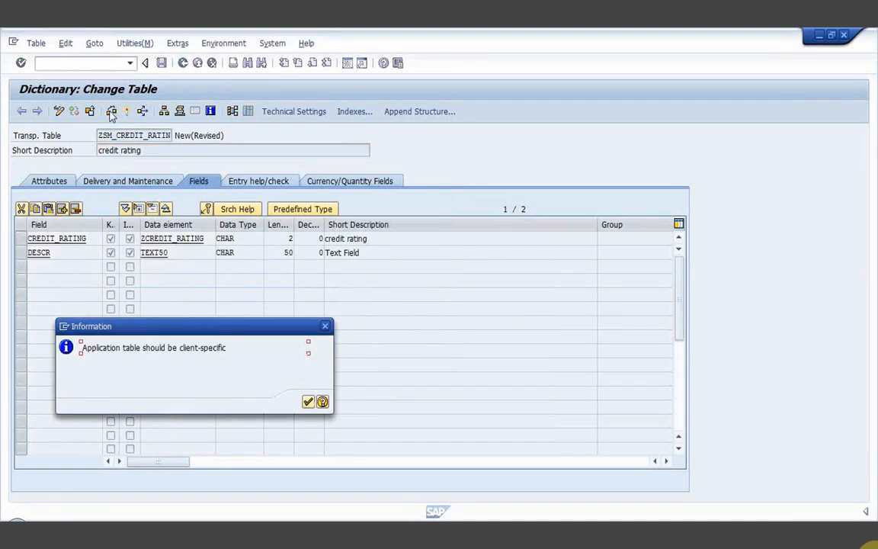
{"action": "left_click", "coordinate": [308, 403]}
{"action": "left_click", "coordinate": [112, 111]}
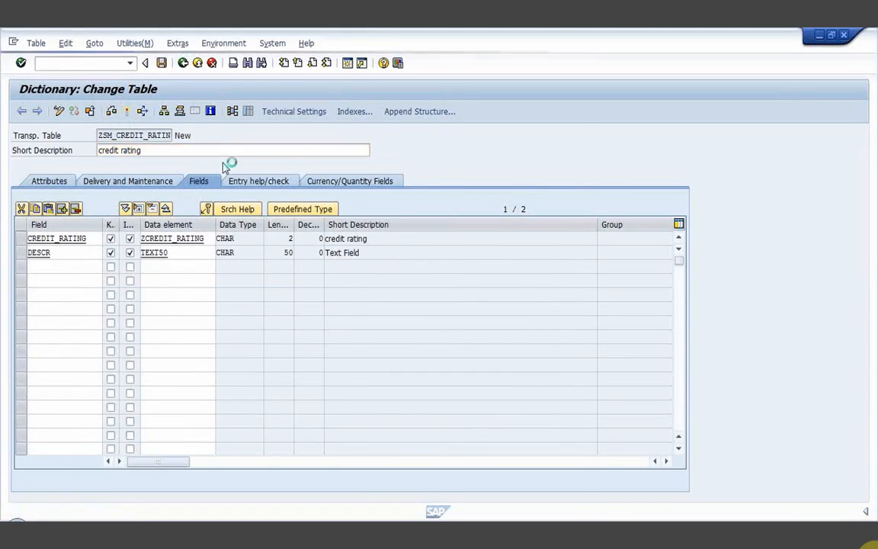
{"action": "key", "text": "Return"}
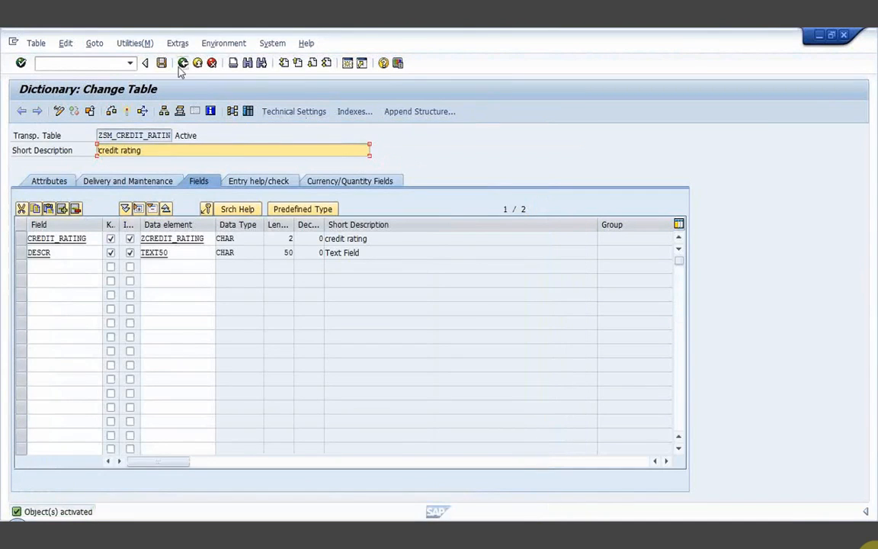
Create and save a table entry in ZSM_CREDIT_RATIN with credit rating G and description Gold
{"action": "left_click", "coordinate": [133, 44]}
{"action": "mouse_move", "coordinate": [251, 209]}
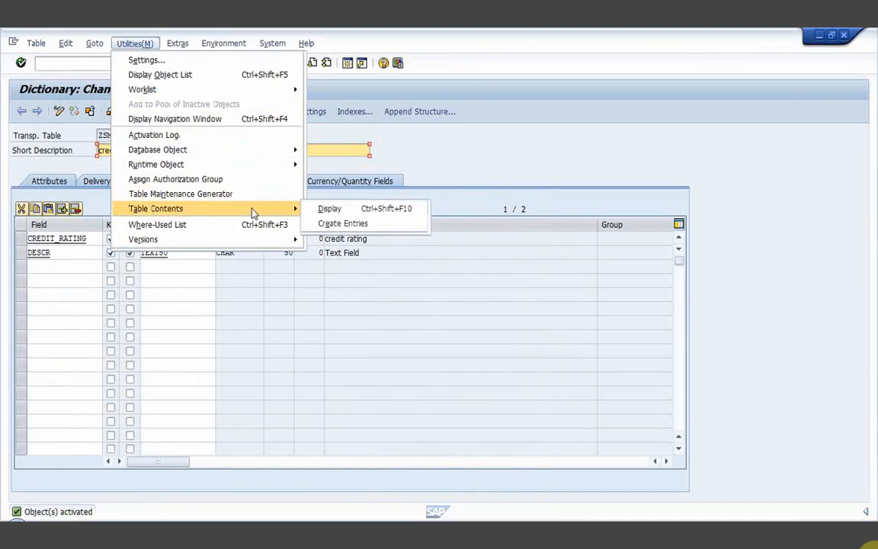
{"action": "left_click", "coordinate": [321, 223]}
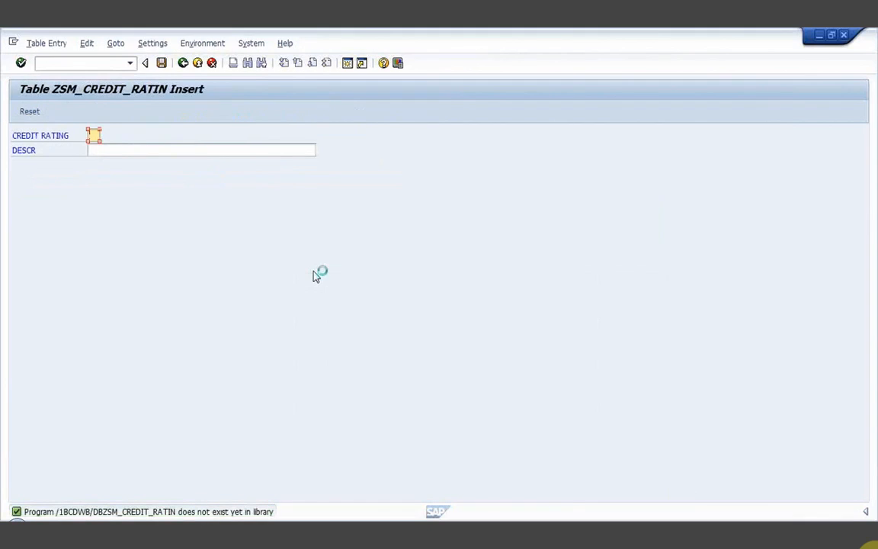
{"action": "key", "text": "Tab"}
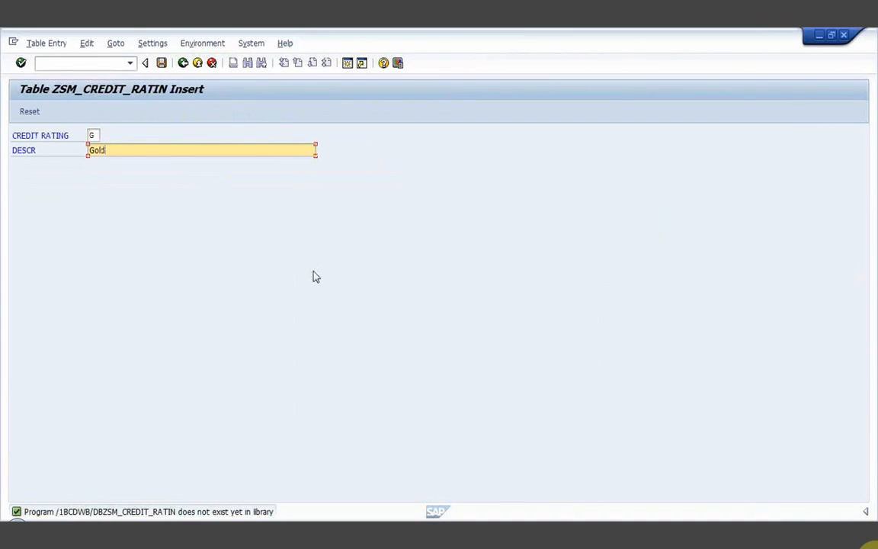
{"action": "left_click", "coordinate": [162, 63]}
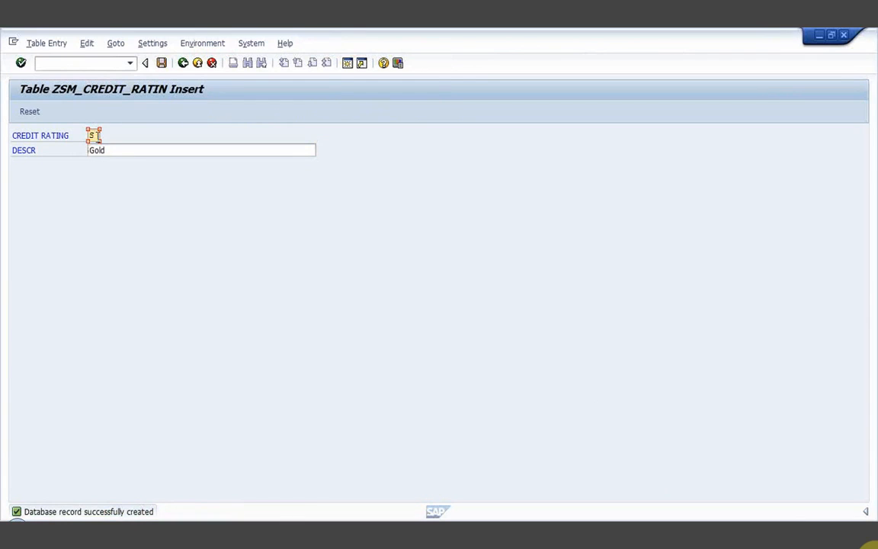
Add and save a further entry with credit rating S and description Silver
{"action": "key", "text": "Tab"}
{"action": "key", "text": "shift+End"}
{"action": "type", "text": "S"}
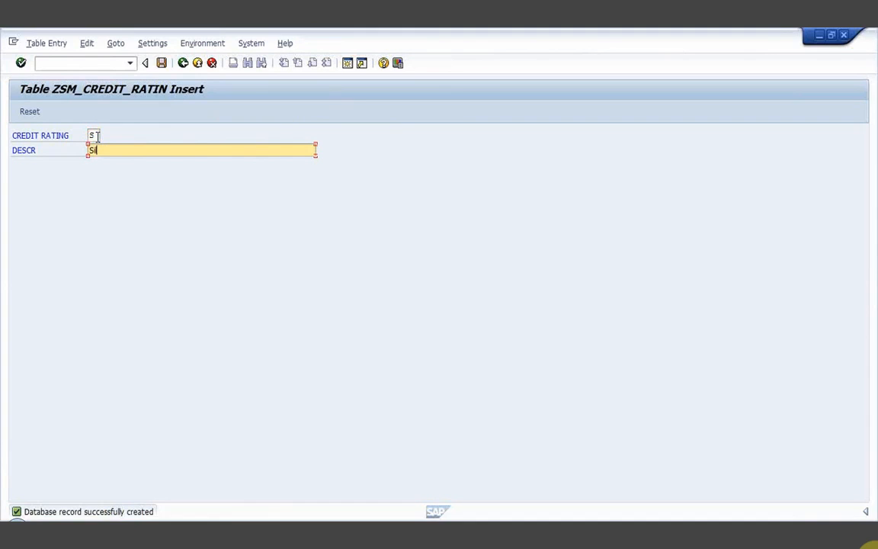
{"action": "type", "text": "ilver"}
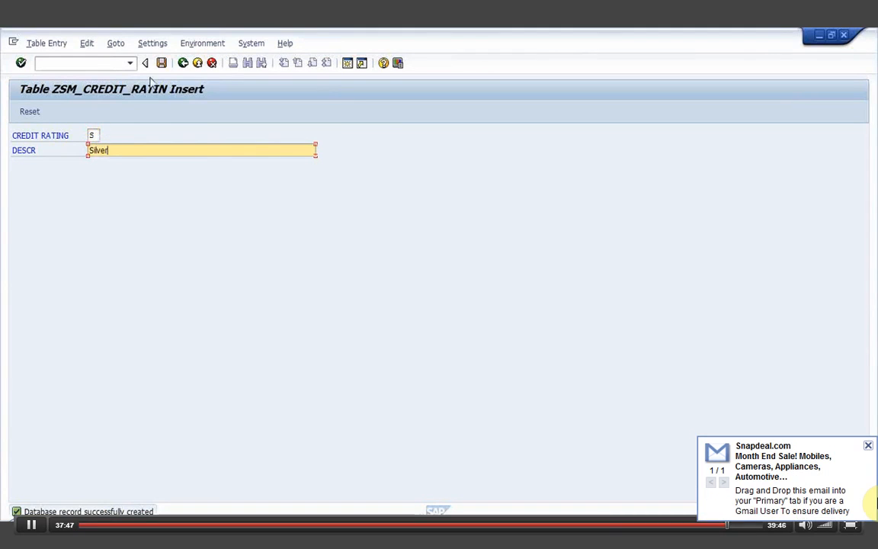
{"action": "left_click", "coordinate": [162, 65]}
Dismiss the mail notification and close the Google Talk window
{"action": "left_click", "coordinate": [867, 447]}
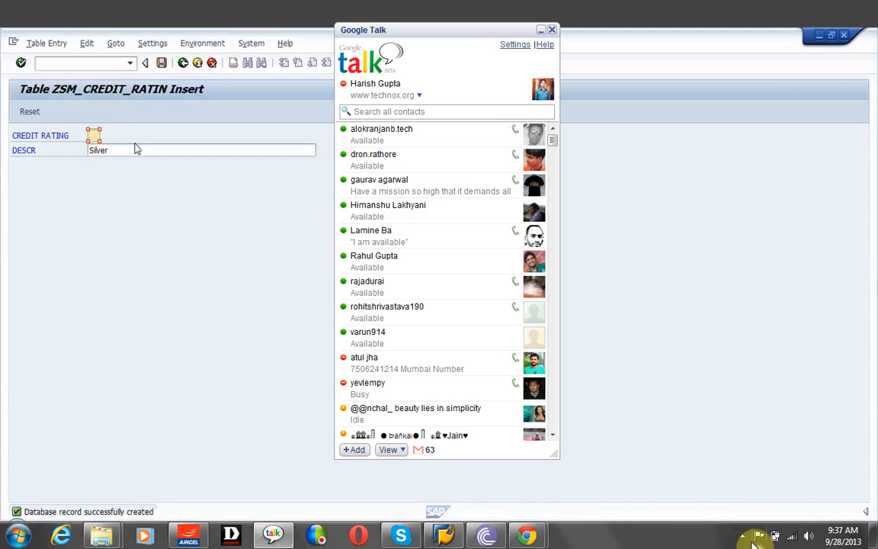
{"action": "left_click", "coordinate": [552, 34]}
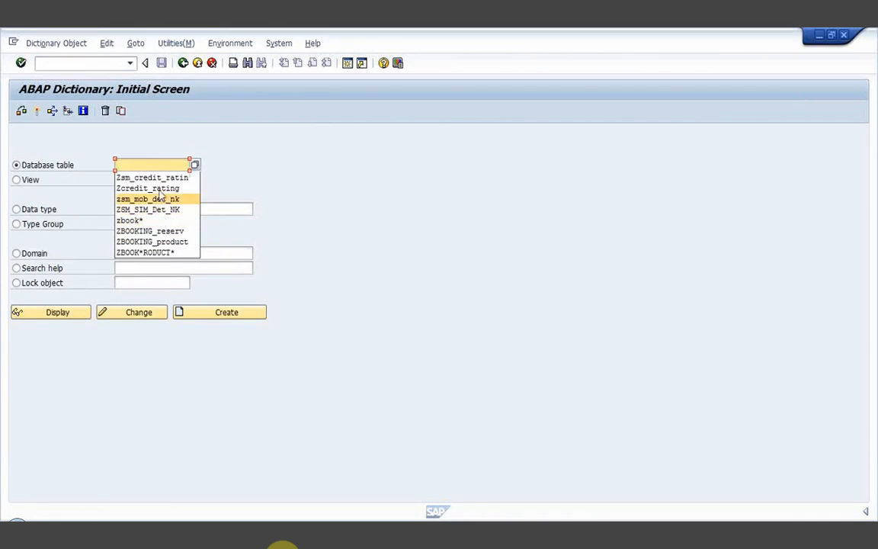
Display the table ZSM_MOB_DET_NK to review its fields and return to the dictionary's initial screen
{"action": "left_click", "coordinate": [147, 199]}
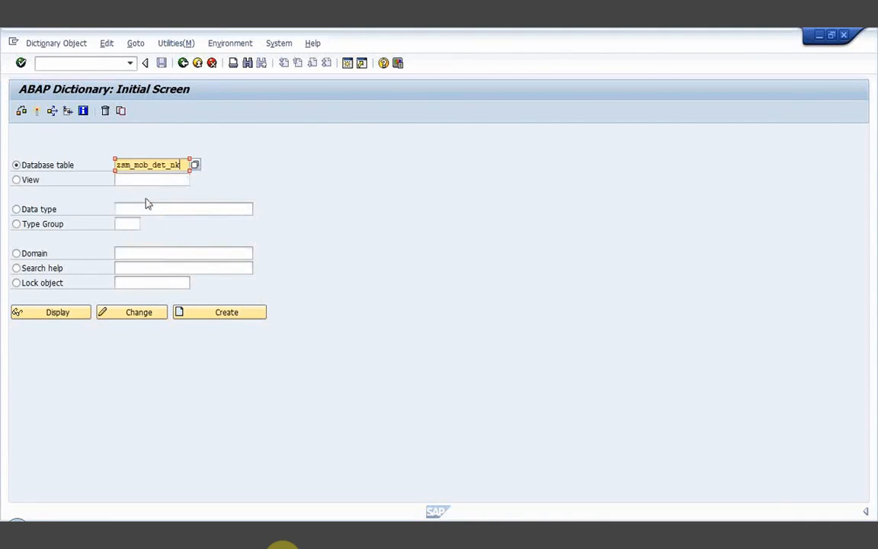
{"action": "left_click", "coordinate": [61, 312]}
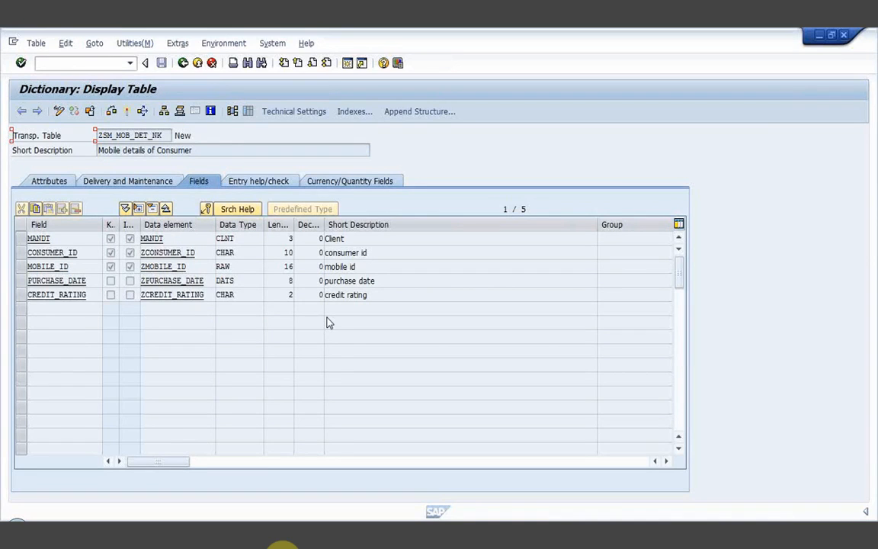
{"action": "left_click", "coordinate": [183, 63]}
Display the table ZSM_SIM_DET_NK to review its fields and data elements
{"action": "key", "text": "BackSpace"}
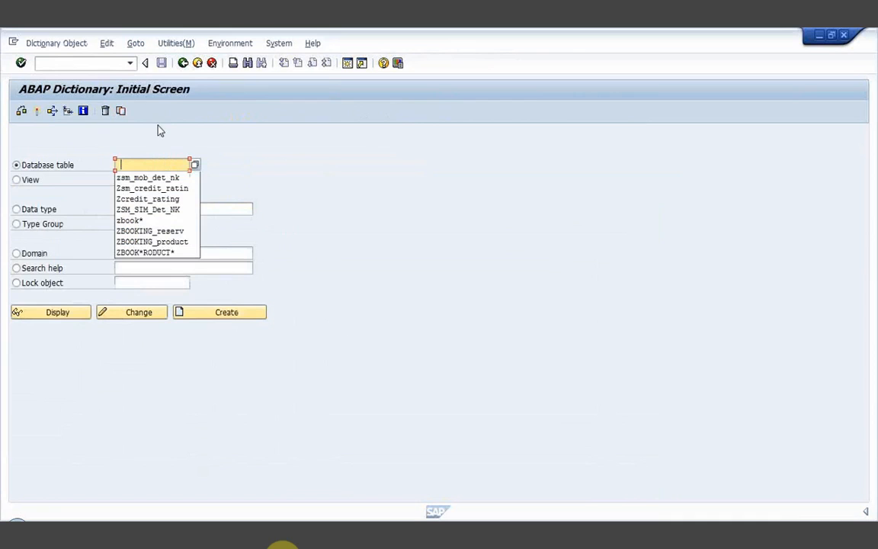
{"action": "left_click", "coordinate": [149, 208]}
{"action": "left_click", "coordinate": [46, 314]}
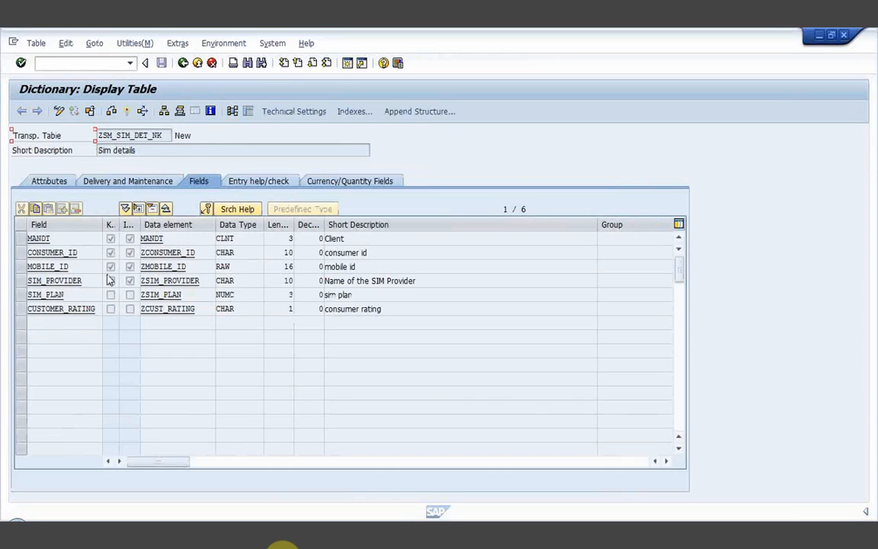
Examine the fixed values of domain ZCONSUMER_RATING behind data element ZCUST_RATING, then go back and leave the table display
{"action": "double_click", "coordinate": [167, 310]}
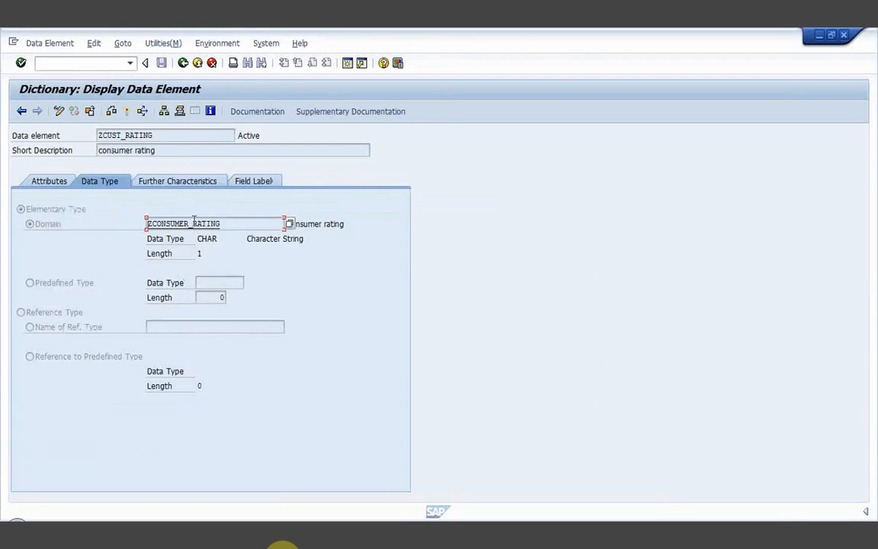
{"action": "double_click", "coordinate": [196, 224]}
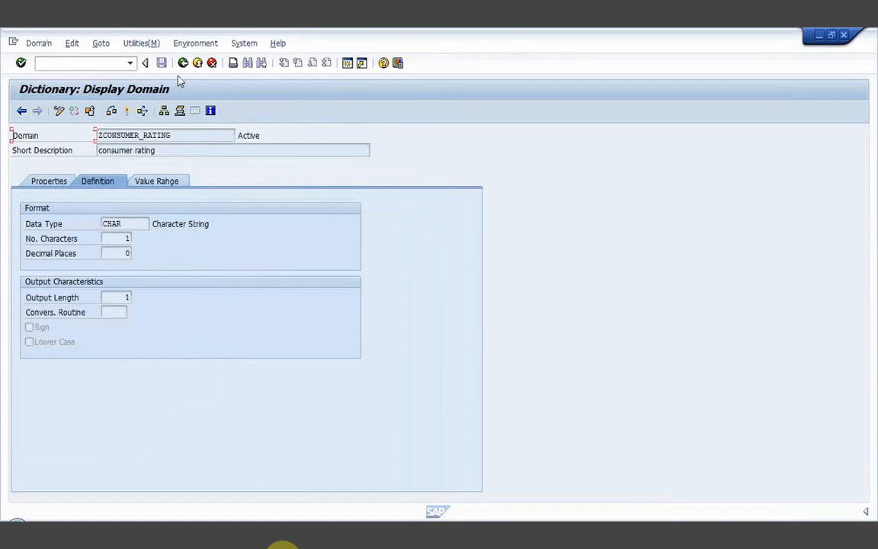
{"action": "left_click", "coordinate": [164, 180]}
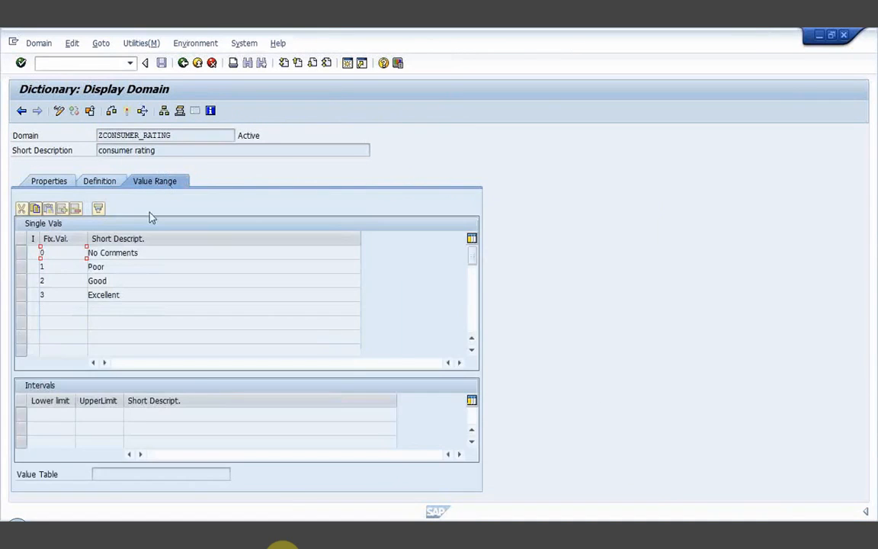
{"action": "left_click", "coordinate": [149, 256]}
{"action": "left_click", "coordinate": [184, 64]}
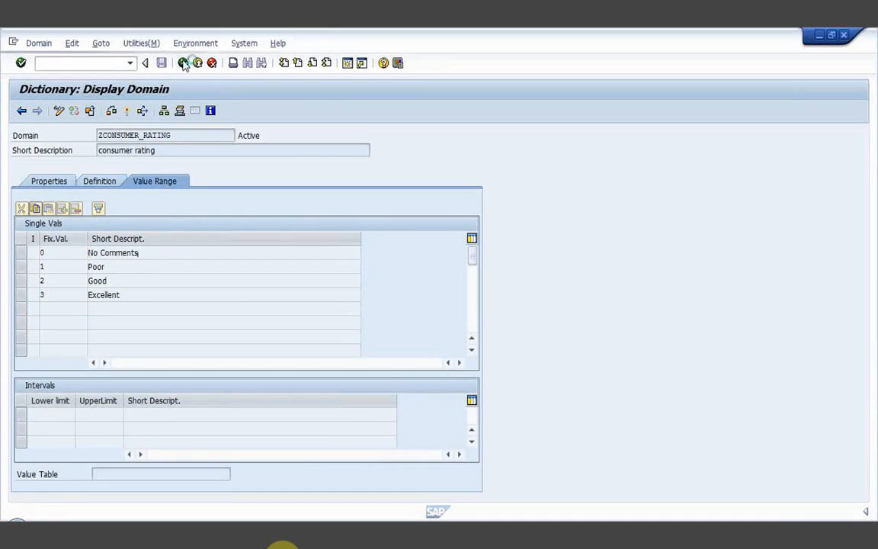
{"action": "left_click", "coordinate": [184, 64]}
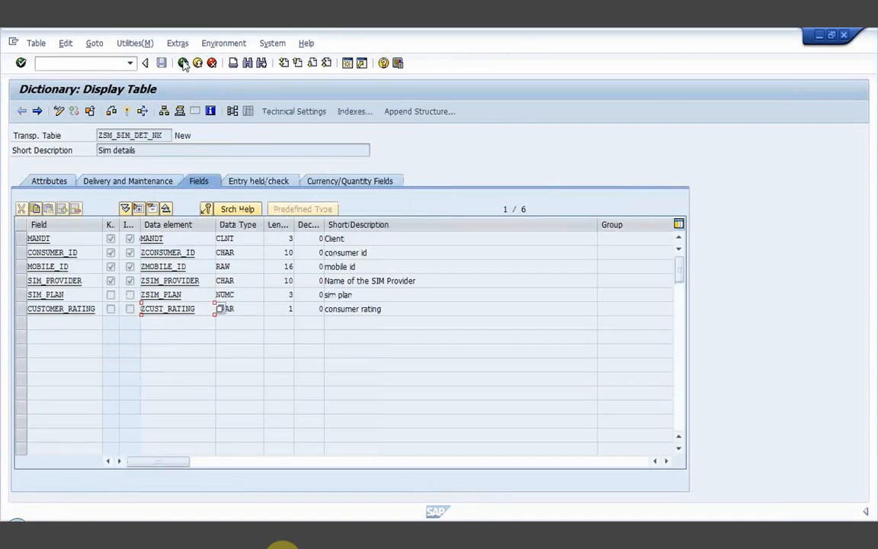
{"action": "left_click", "coordinate": [184, 64]}
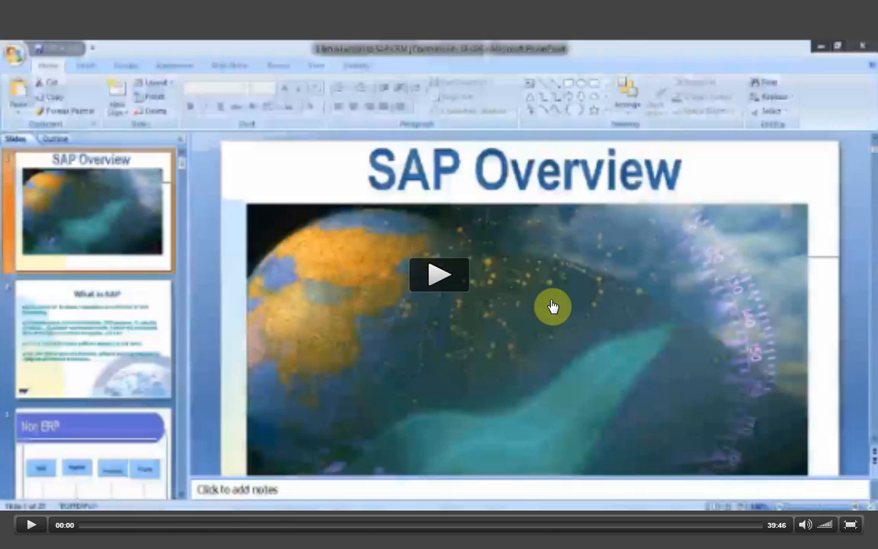
{"action": "key", "text": "Escape"}
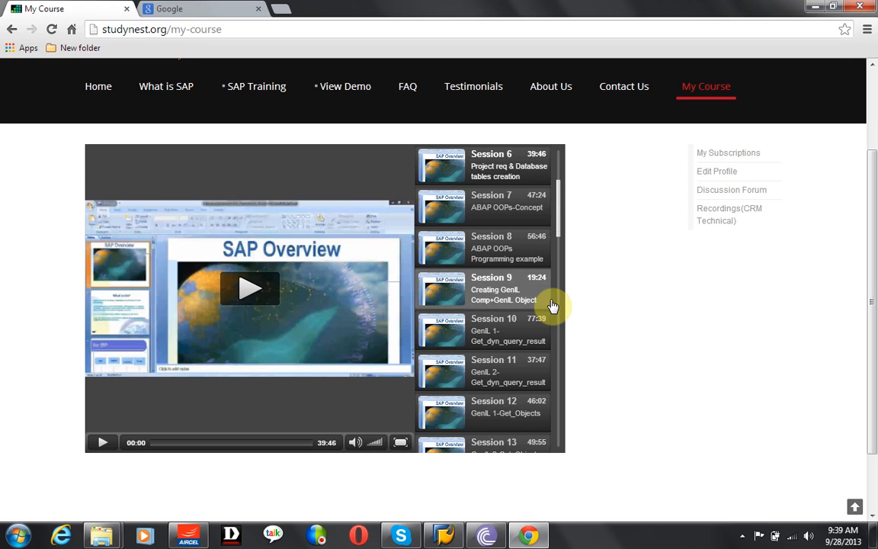
{"action": "left_click", "coordinate": [744, 534]}
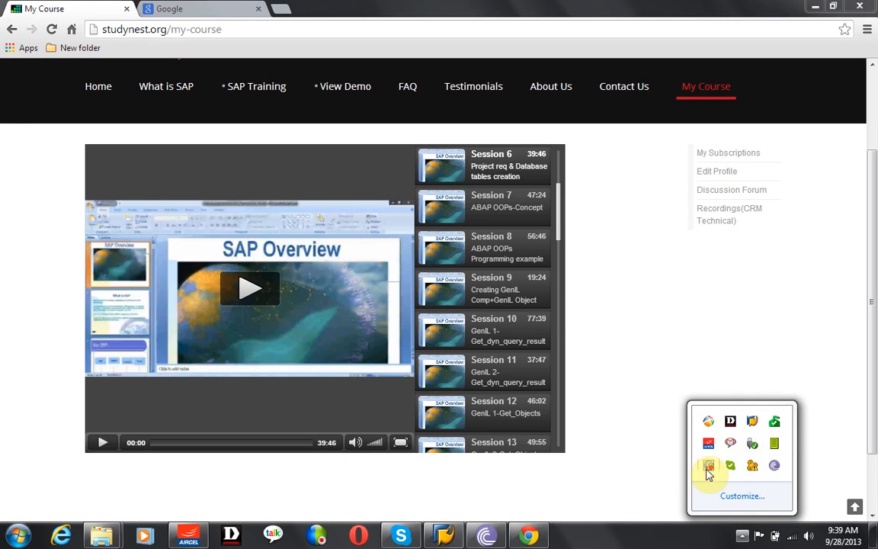